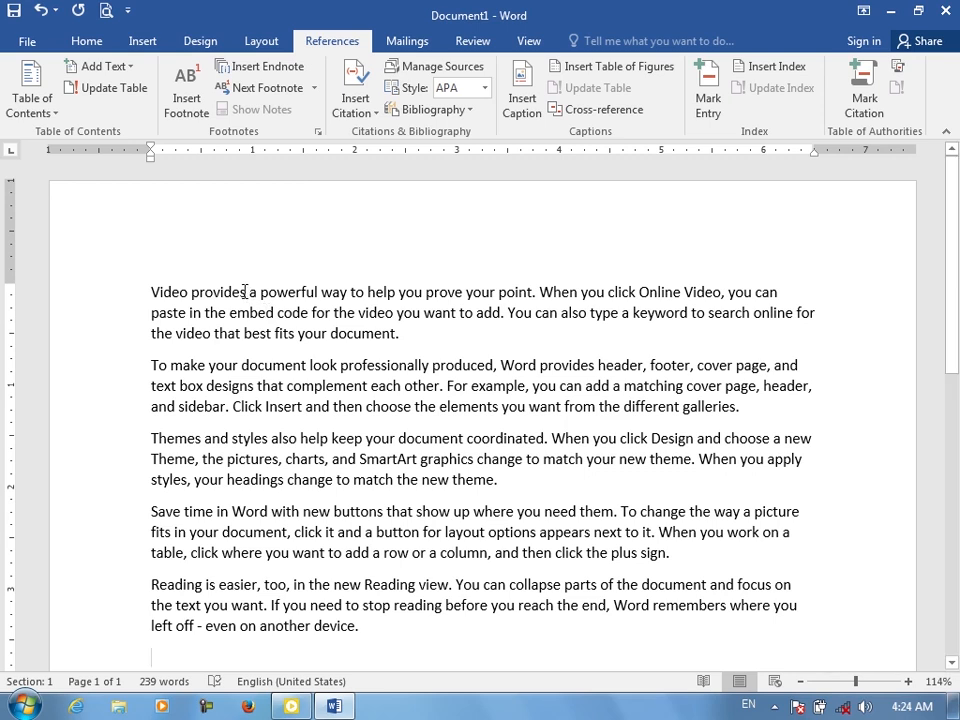
Insert a footnote after the word "powerful" in the first paragraph, switching the keyboard to Pashto for the note text "قوی"
double_click(291, 291)
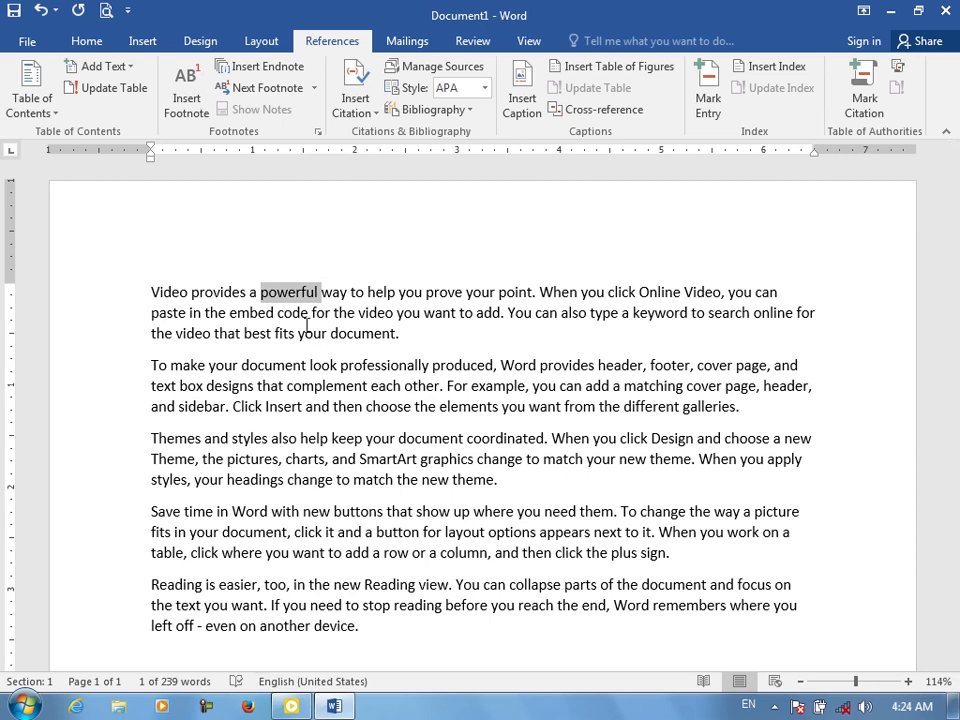
click(186, 95)
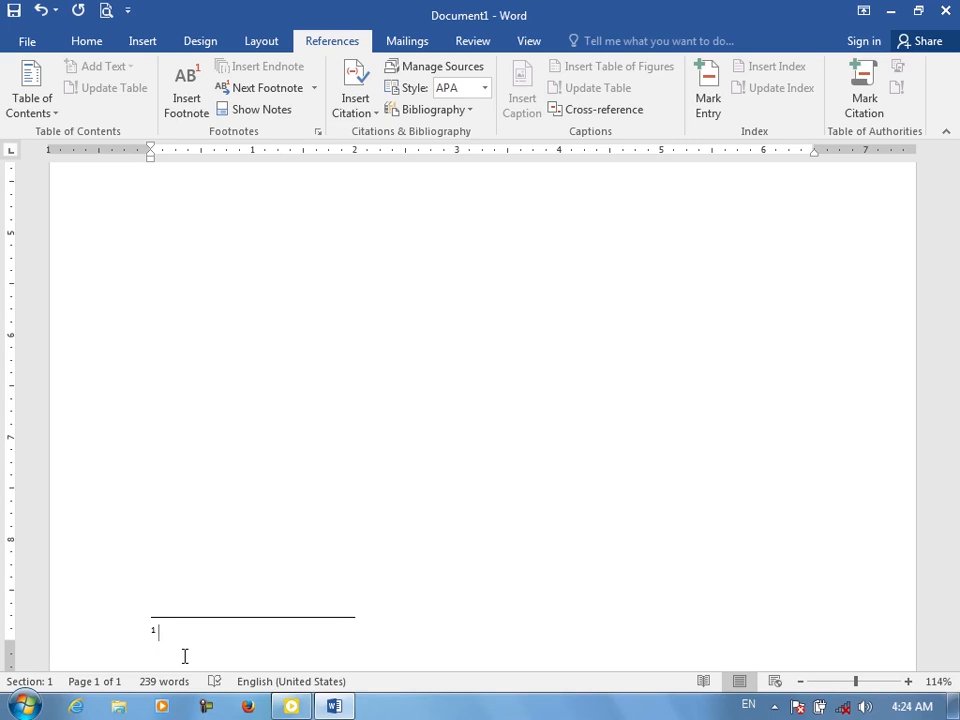
key(alt+shift)
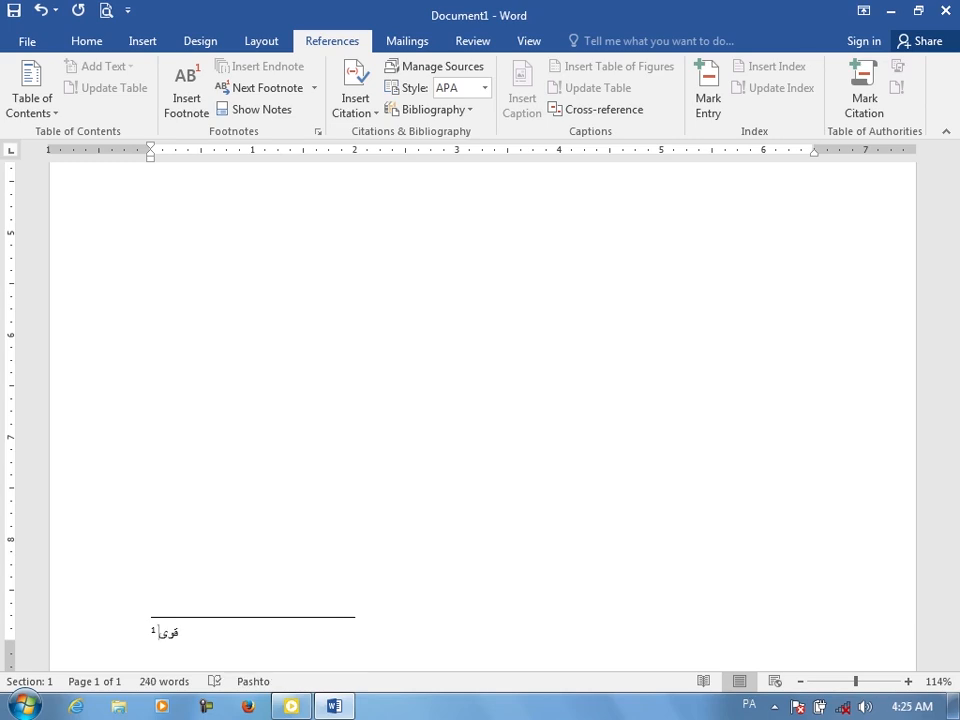
Examine the footnote mark beside "powerful" and the footnote text at the bottom of the page
drag(956, 491, 958, 271)
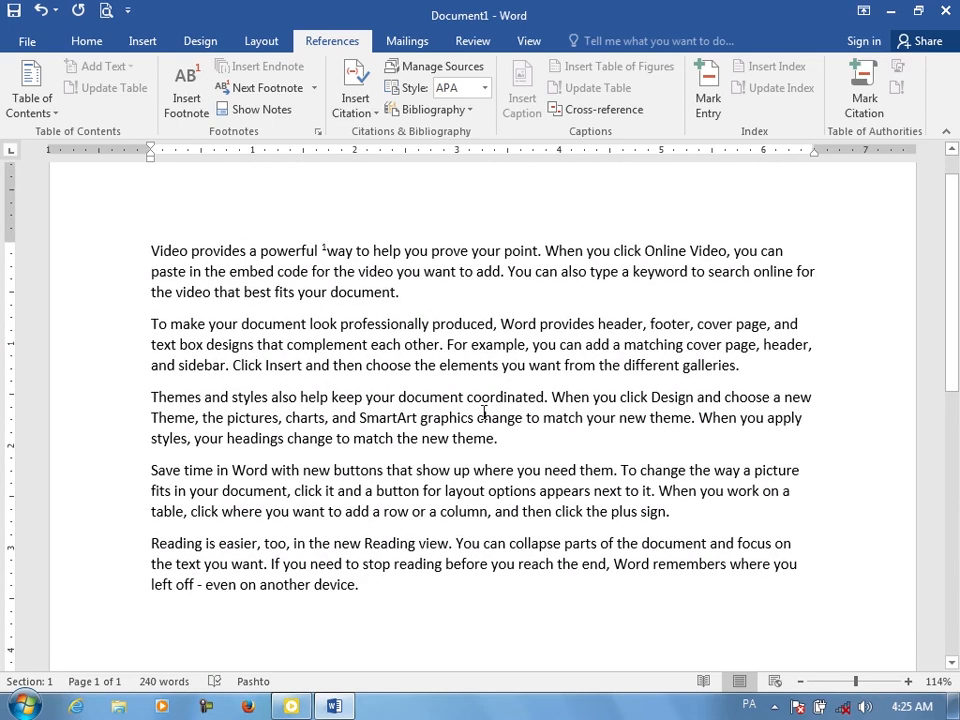
click(362, 312)
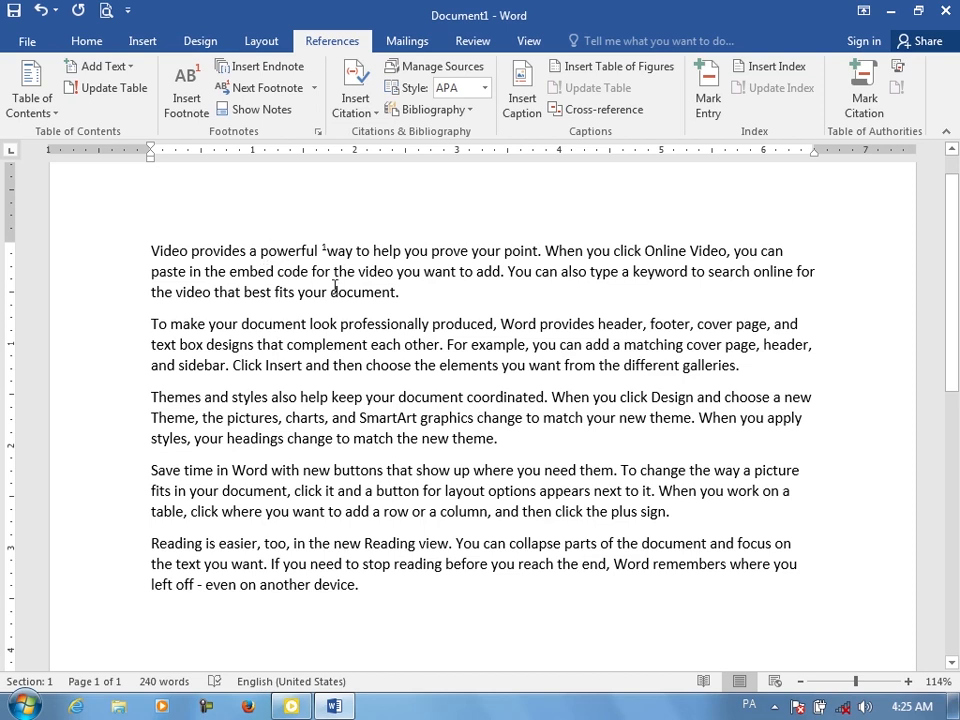
drag(277, 250, 328, 251)
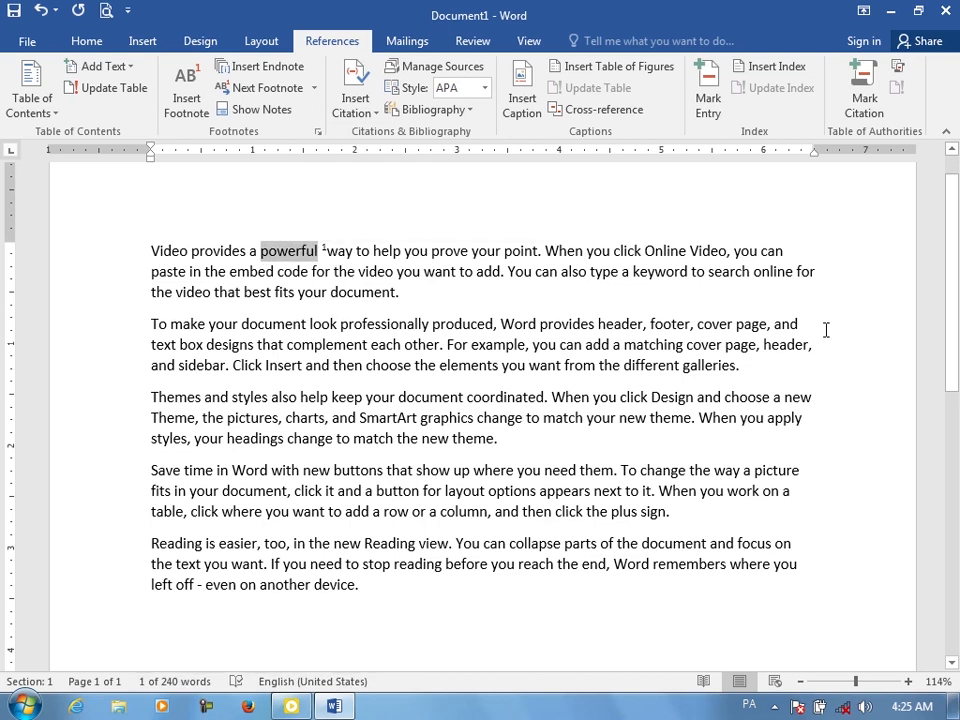
scroll(955, 455, down, 4)
scroll(955, 455, down, 3)
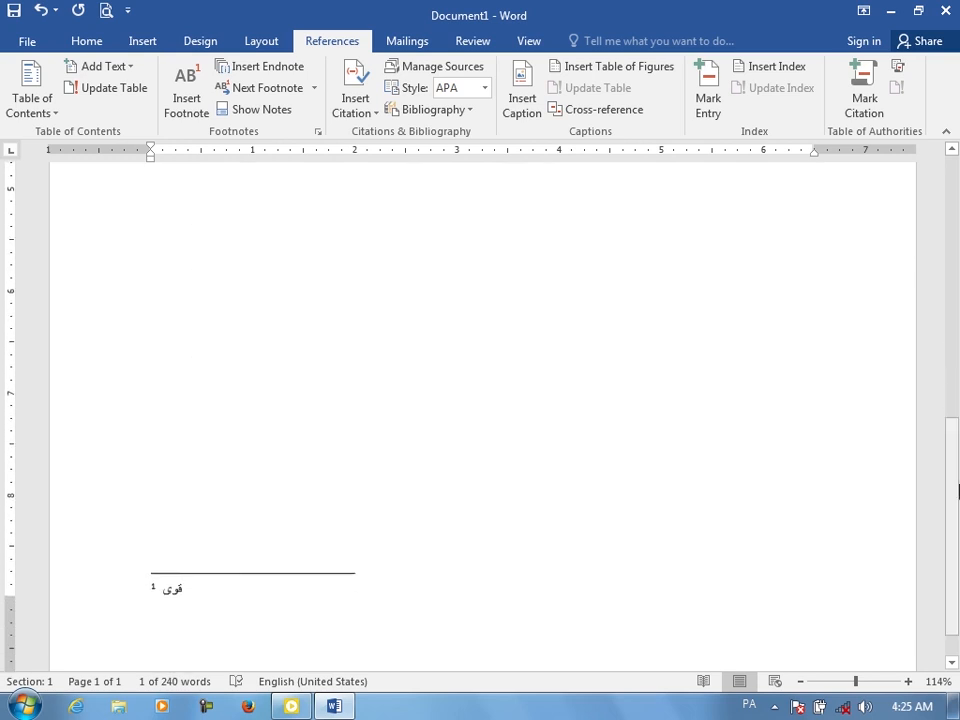
scroll(957, 490, up, 10)
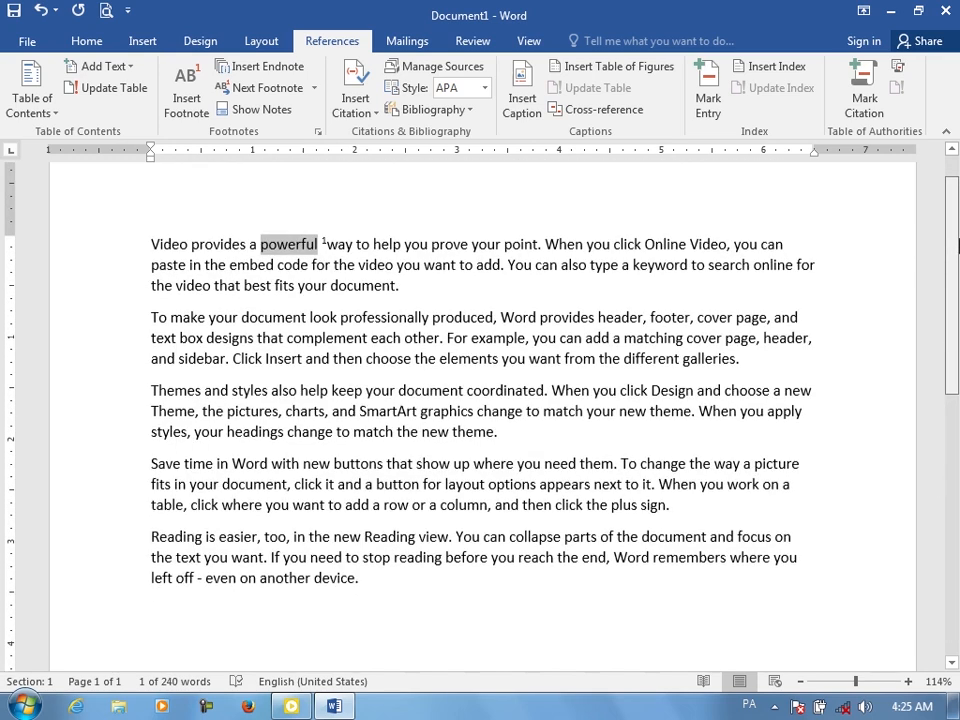
click(424, 354)
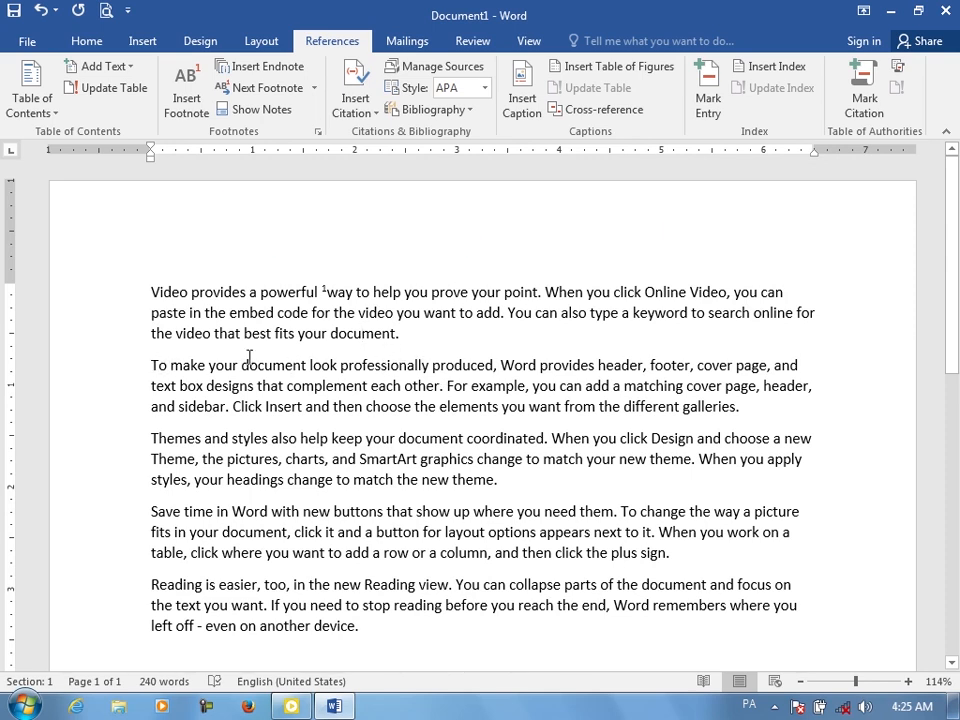
Insert a second footnote after "and" ending the second paragraph's first line, reading an author name followed by "2018 PC in Home"
drag(249, 357, 799, 367)
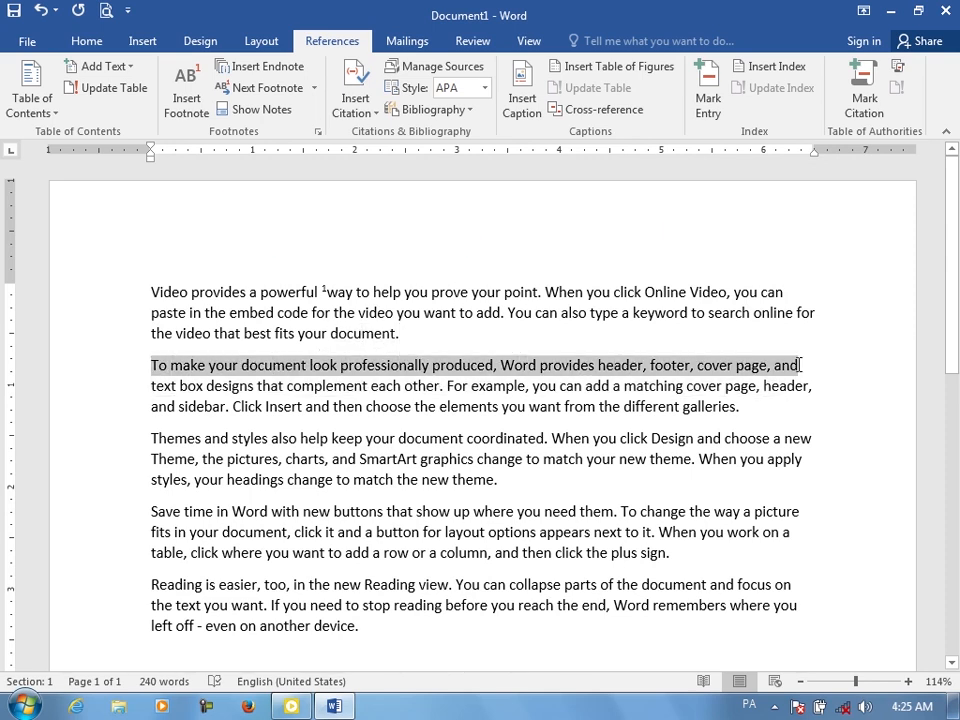
click(180, 95)
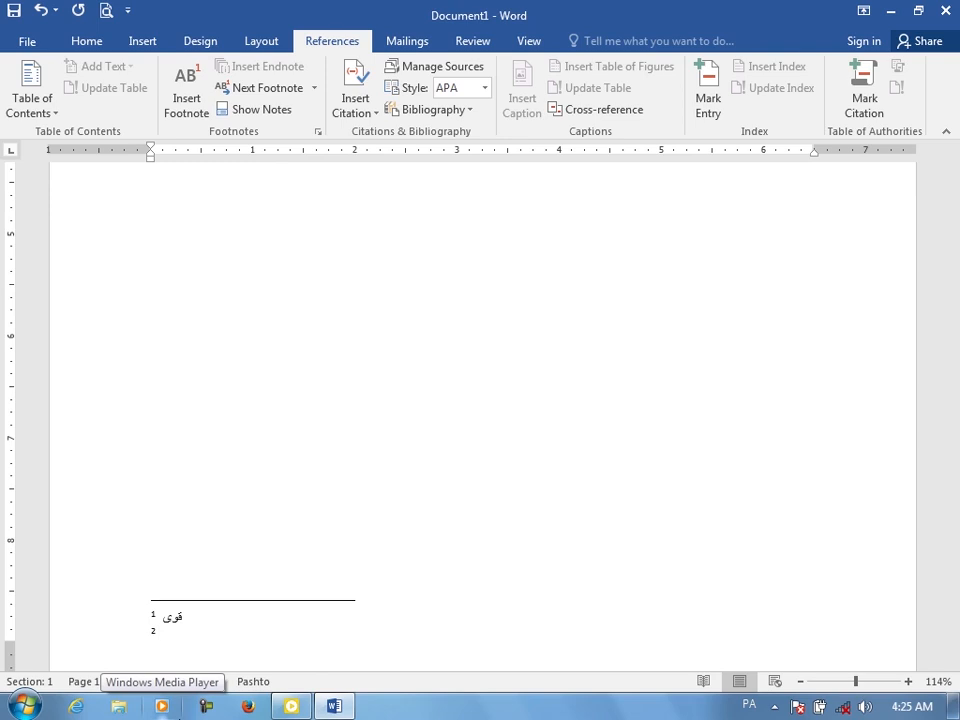
text(Ahmad)
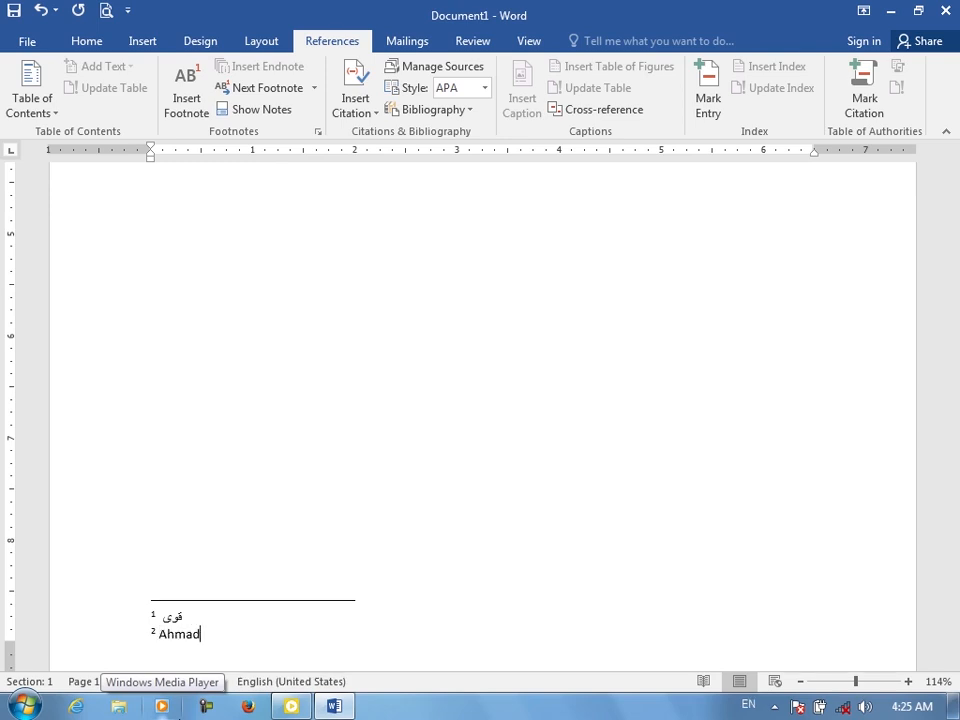
text( 201)
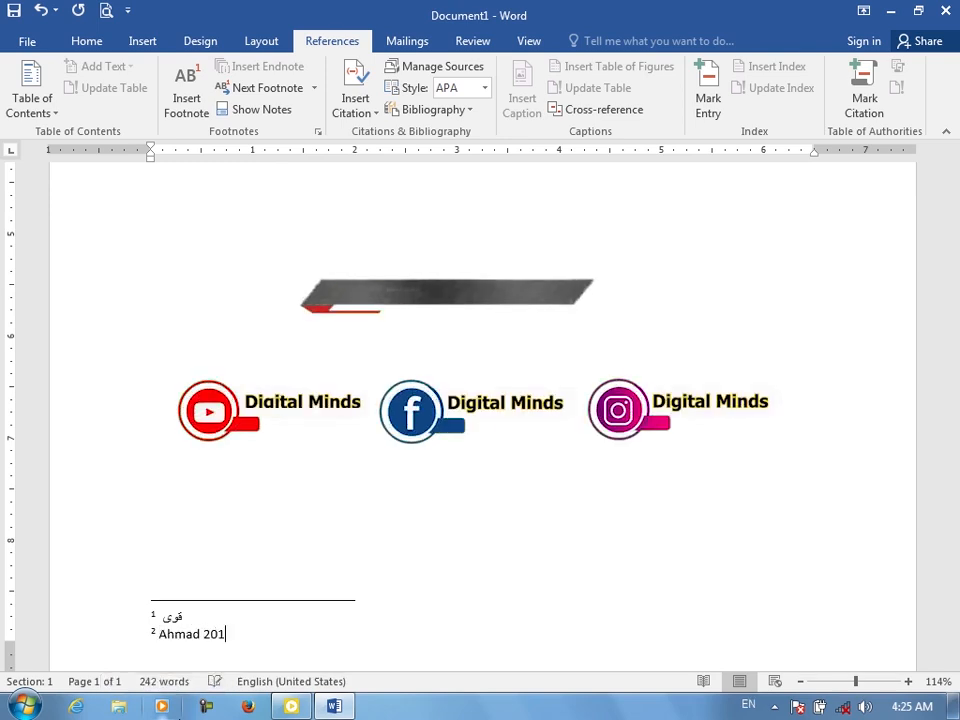
text(8 )
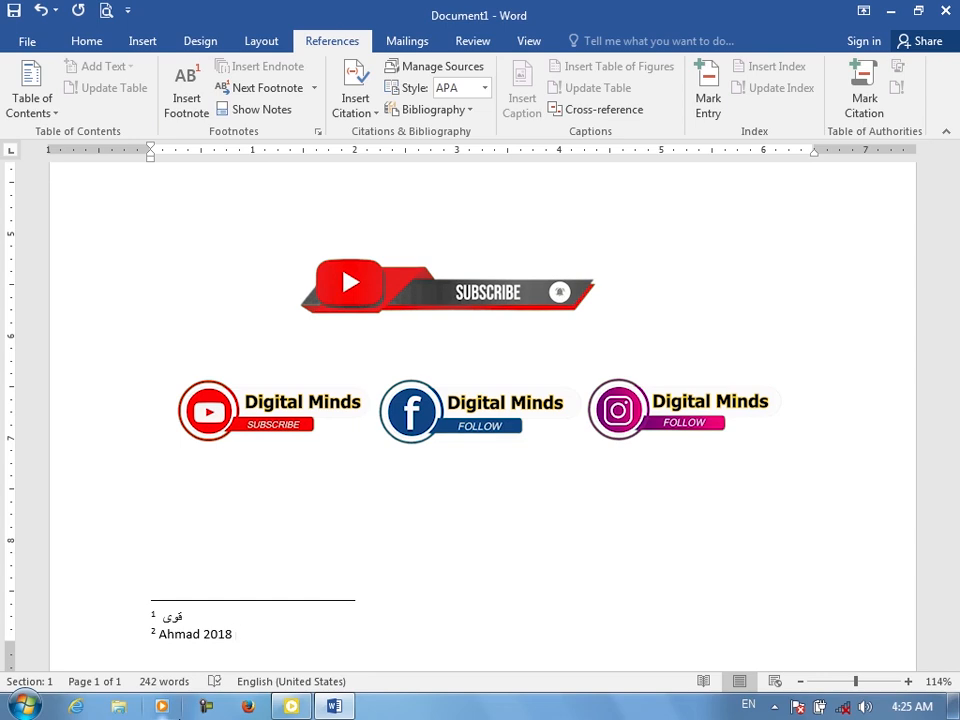
text(PC in Home)
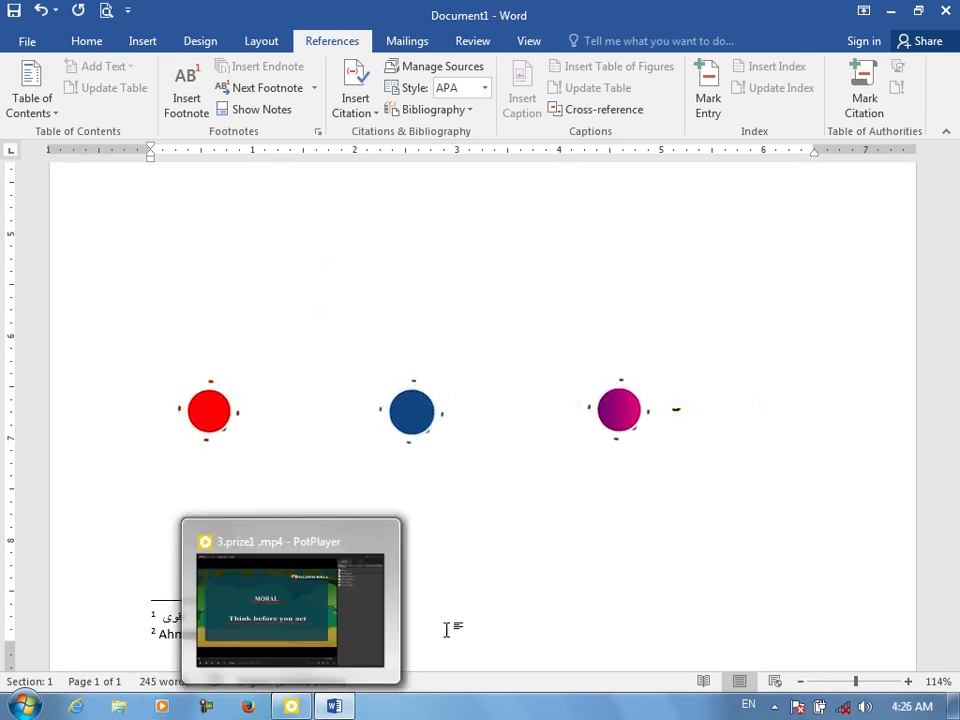
Check the new footnote mark in the text and its note at the page bottom
scroll(679, 365, up, 10)
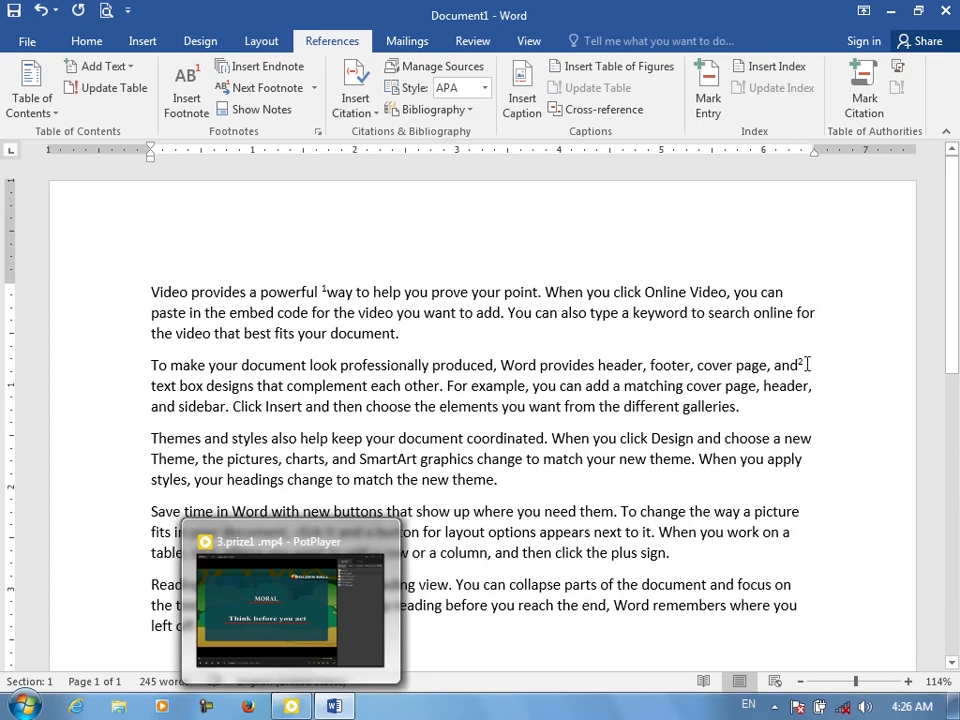
mouse_move(805, 363)
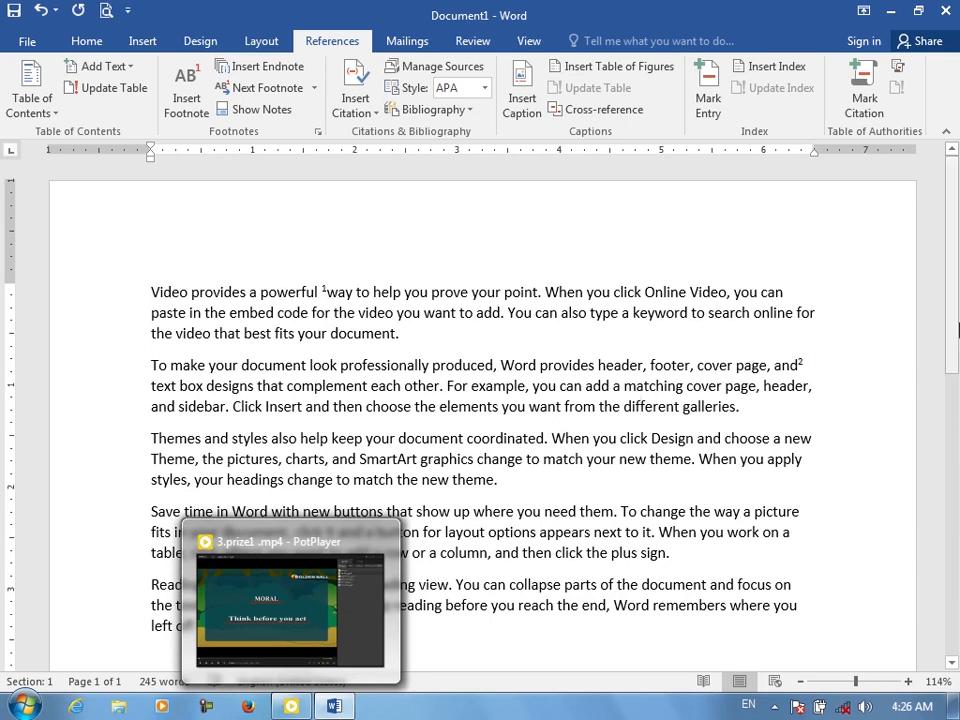
drag(957, 331, 958, 616)
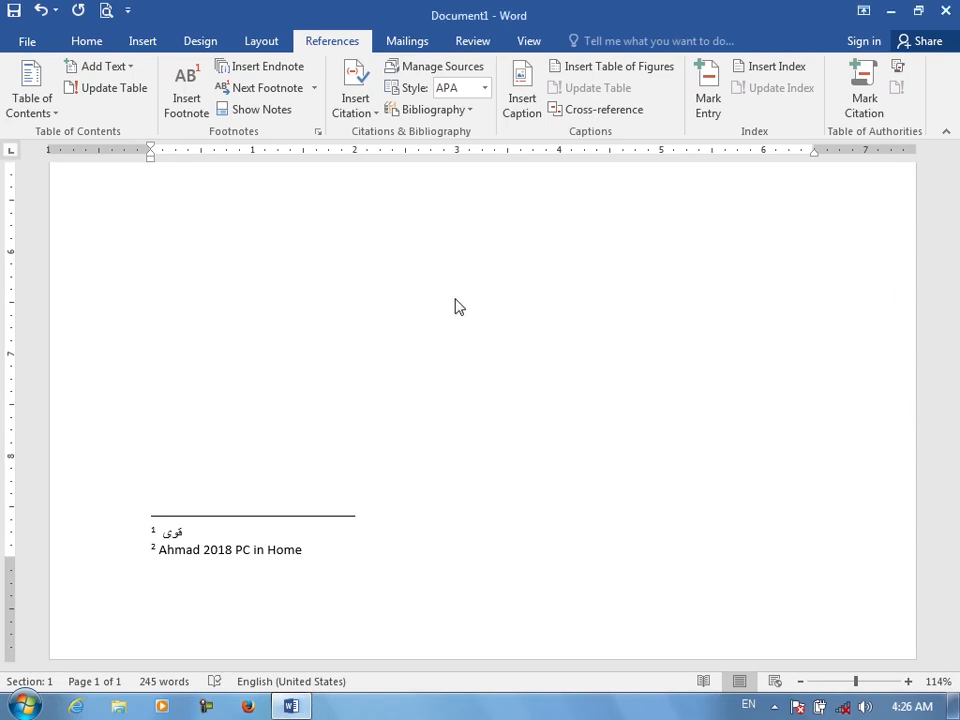
scroll(456, 302, up, 10)
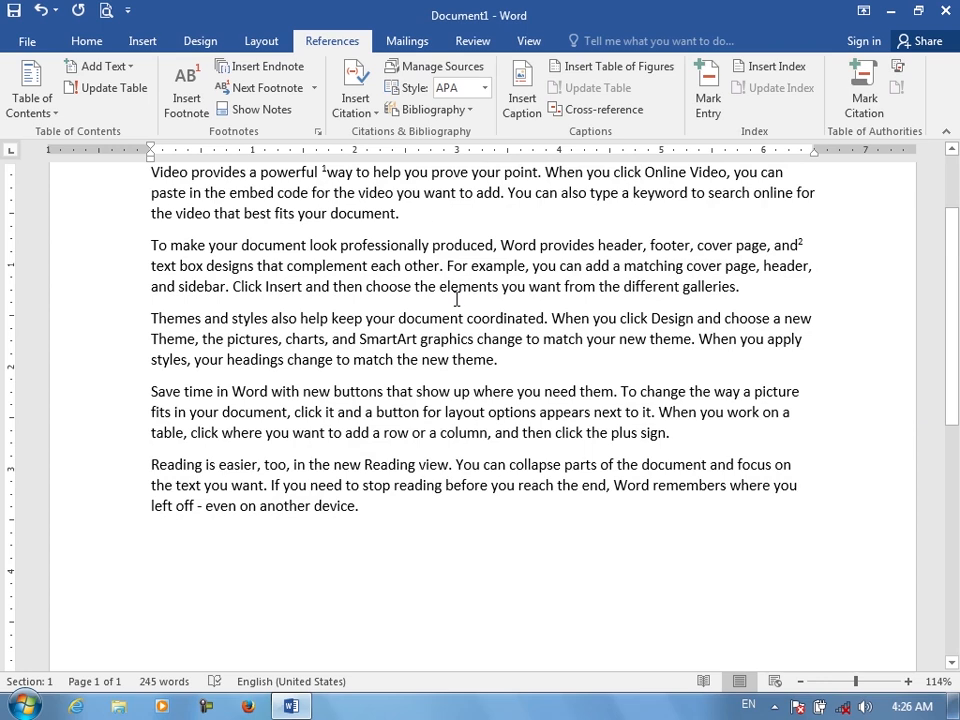
Move to the end of the document and generate sample paragraphs with =rand()
key(ctrl+a)
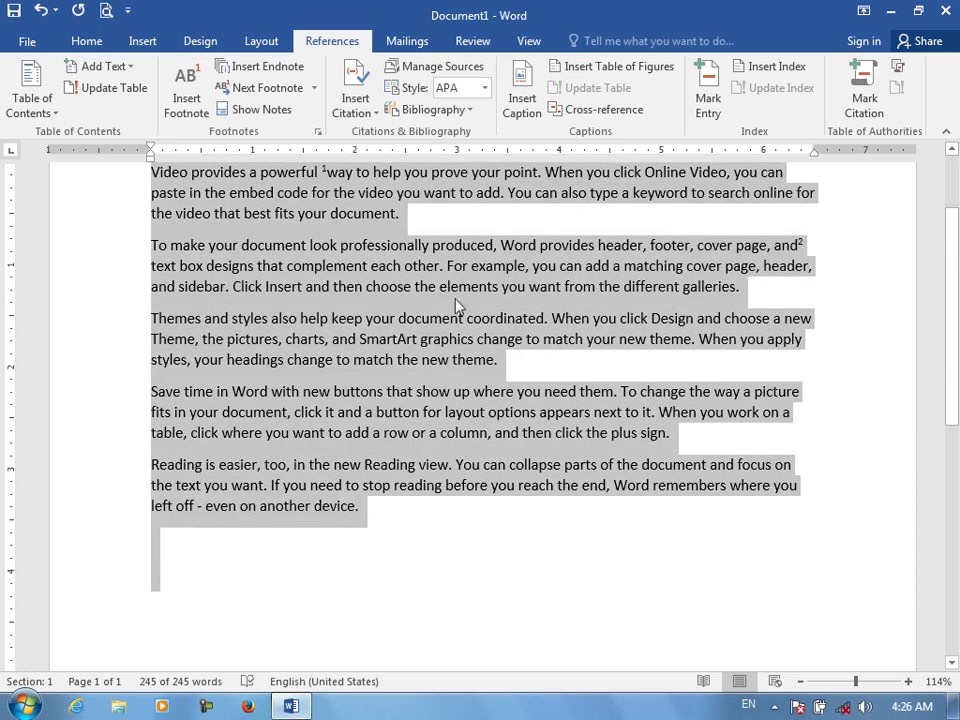
key(ctrl+End)
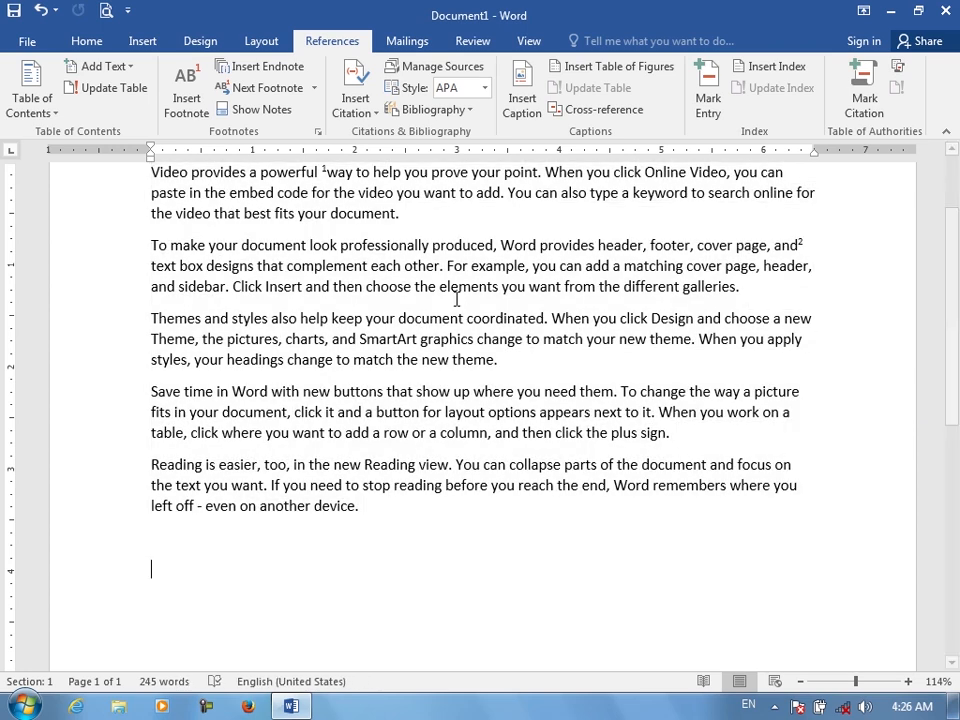
key(ctrl+v)
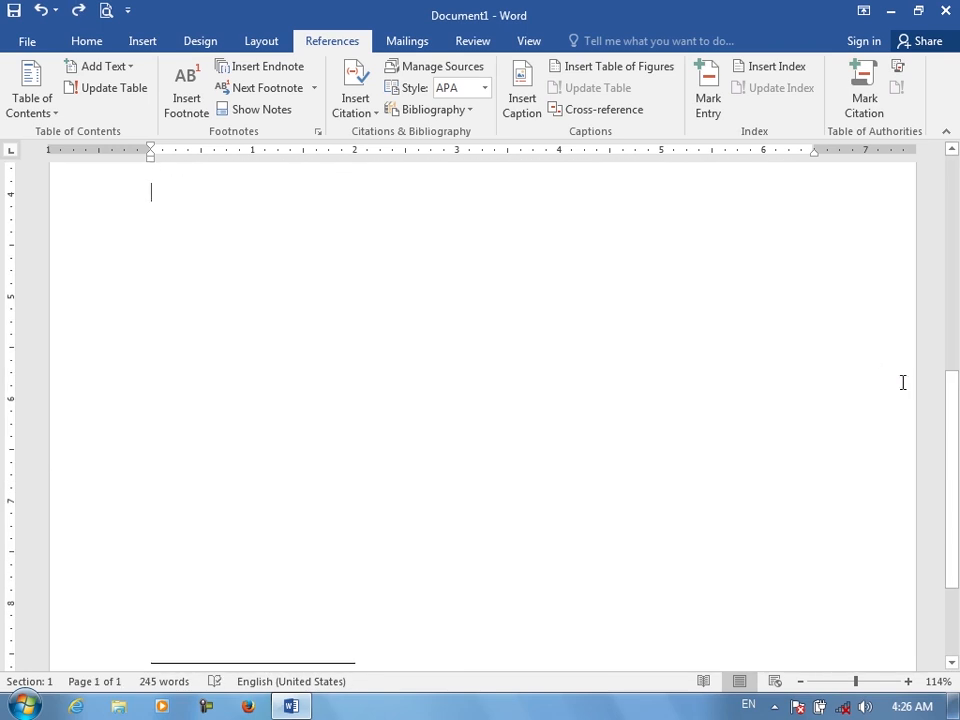
scroll(925, 379, up, 8)
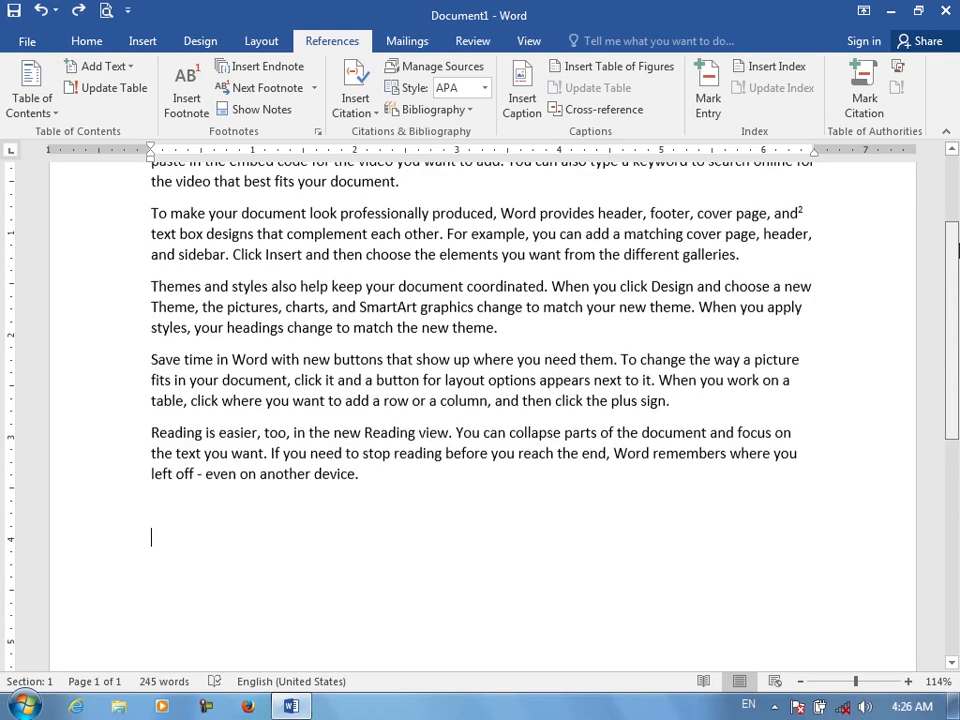
drag(957, 227, 954, 300)
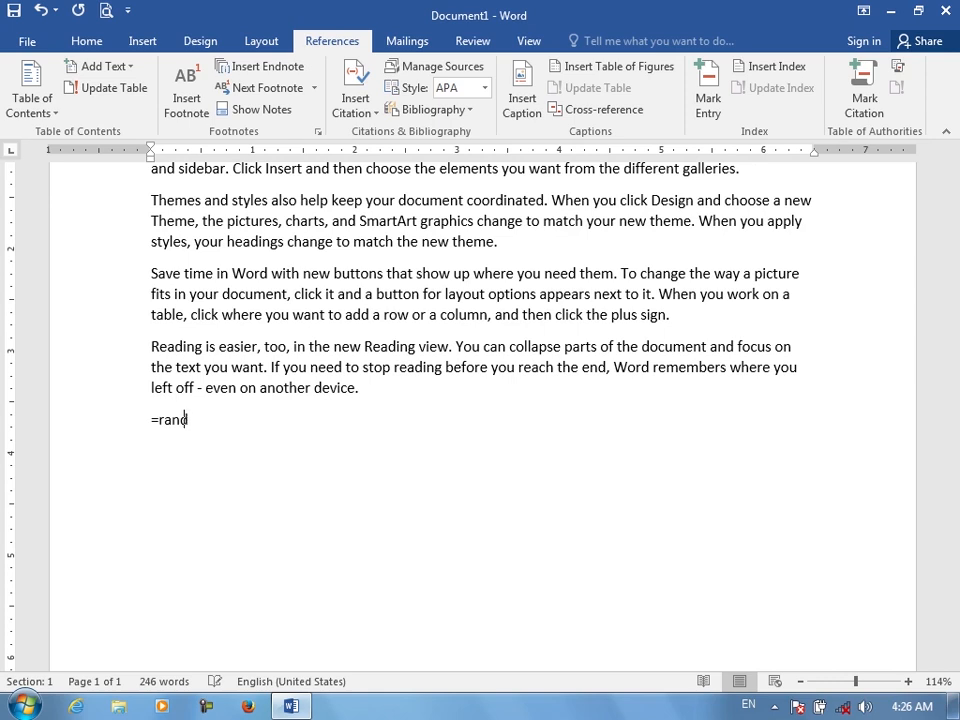
text())
key(Return)
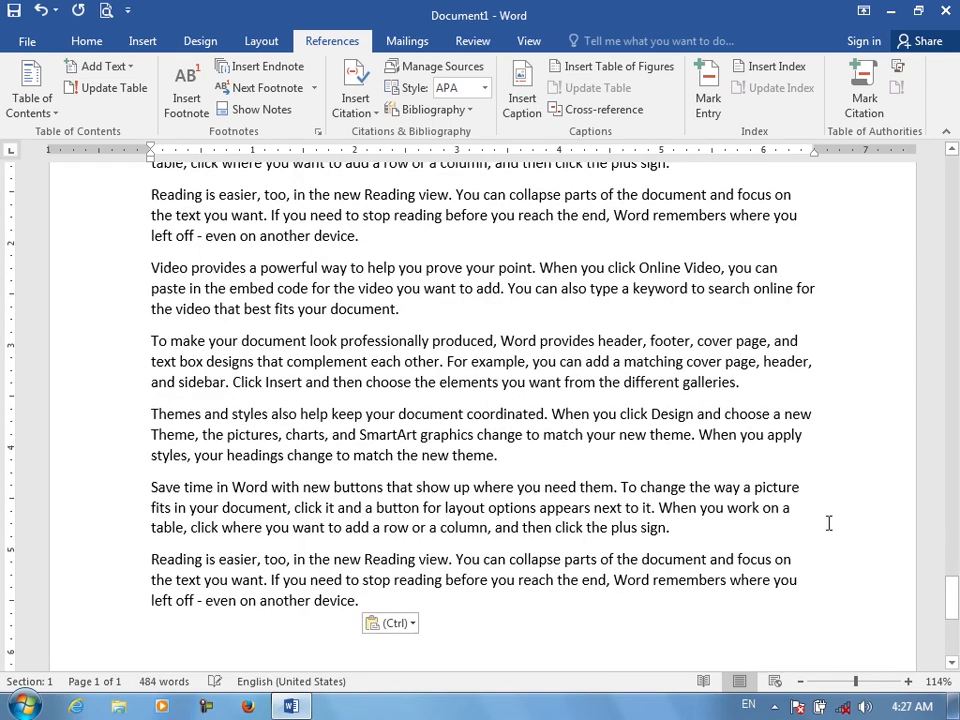
Insert an endnote after the word "column" in the "Save time" paragraph with the text "sjdkhfjkdhjkfhsdkjfh"
drag(953, 600, 955, 302)
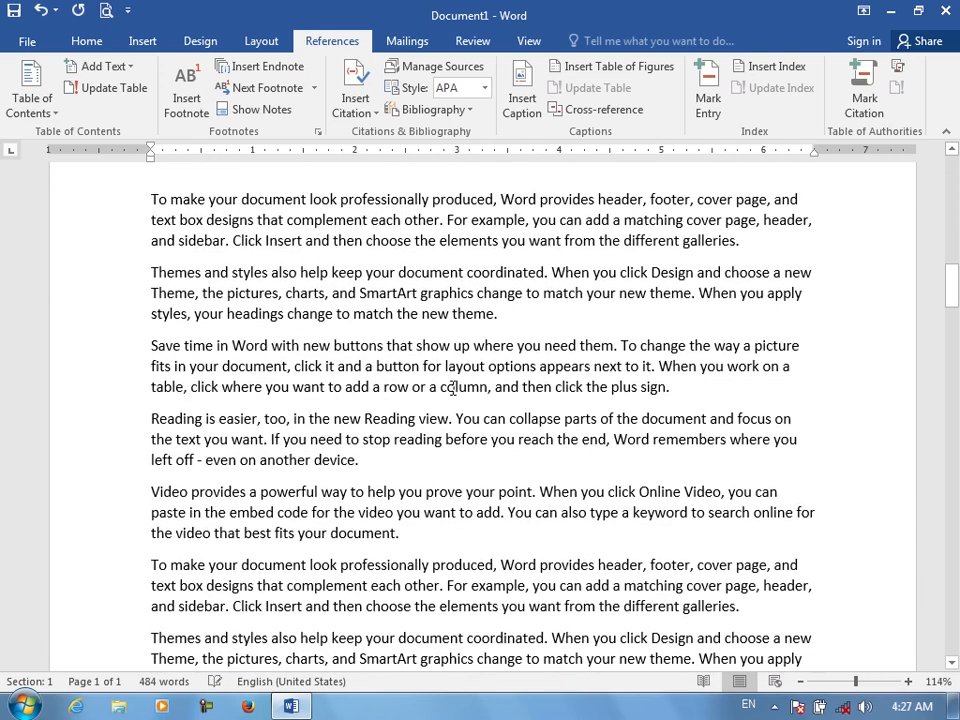
double_click(455, 388)
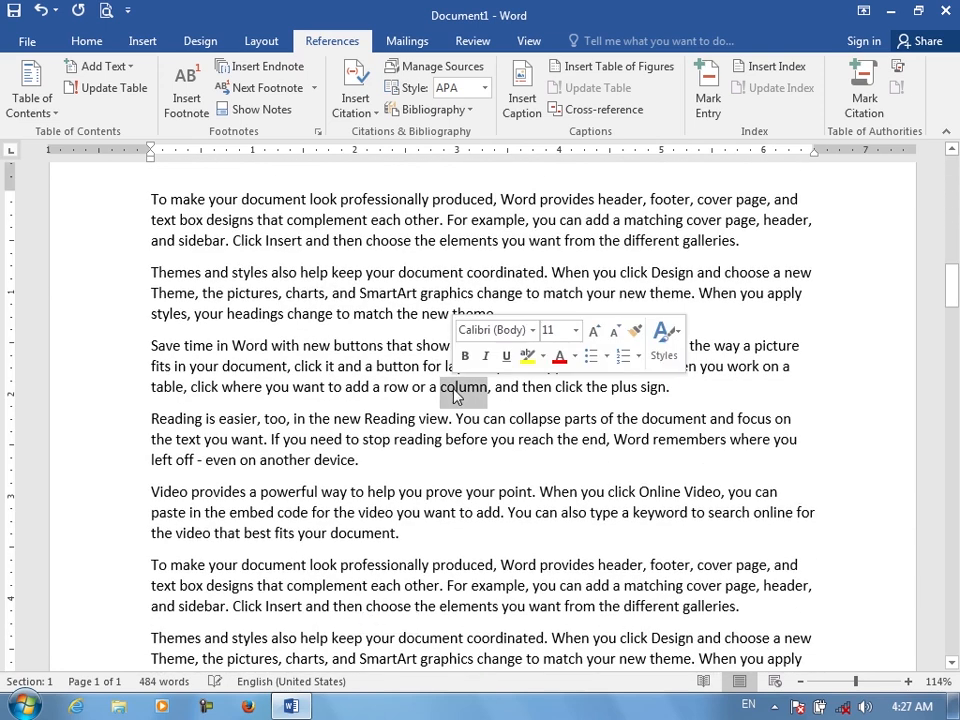
click(262, 68)
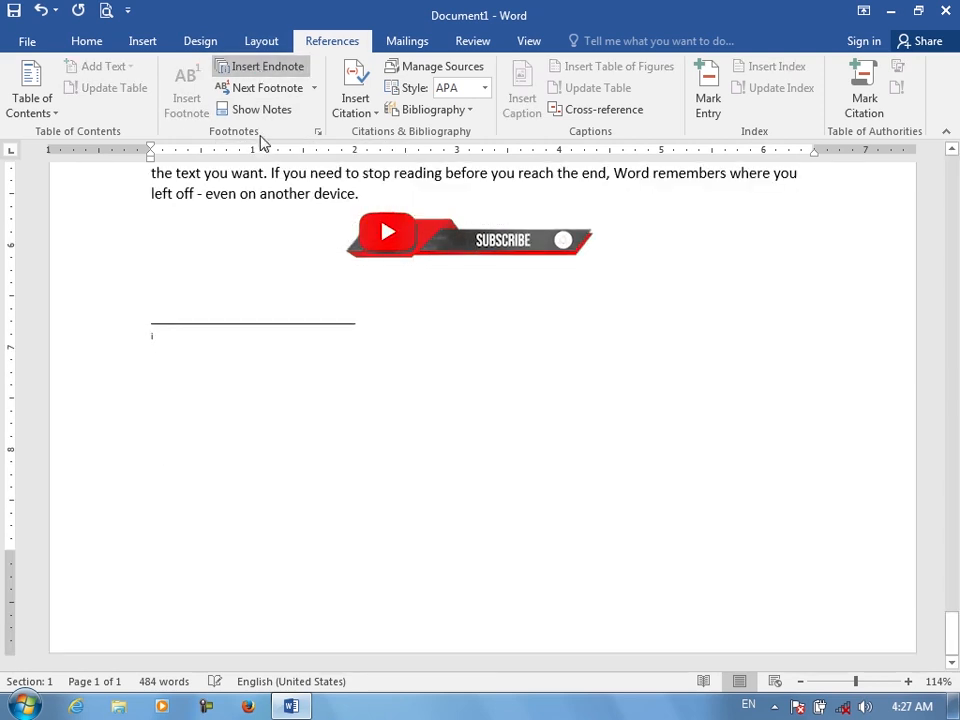
text(sjdkhfjkdhjkfhsdkjfh)
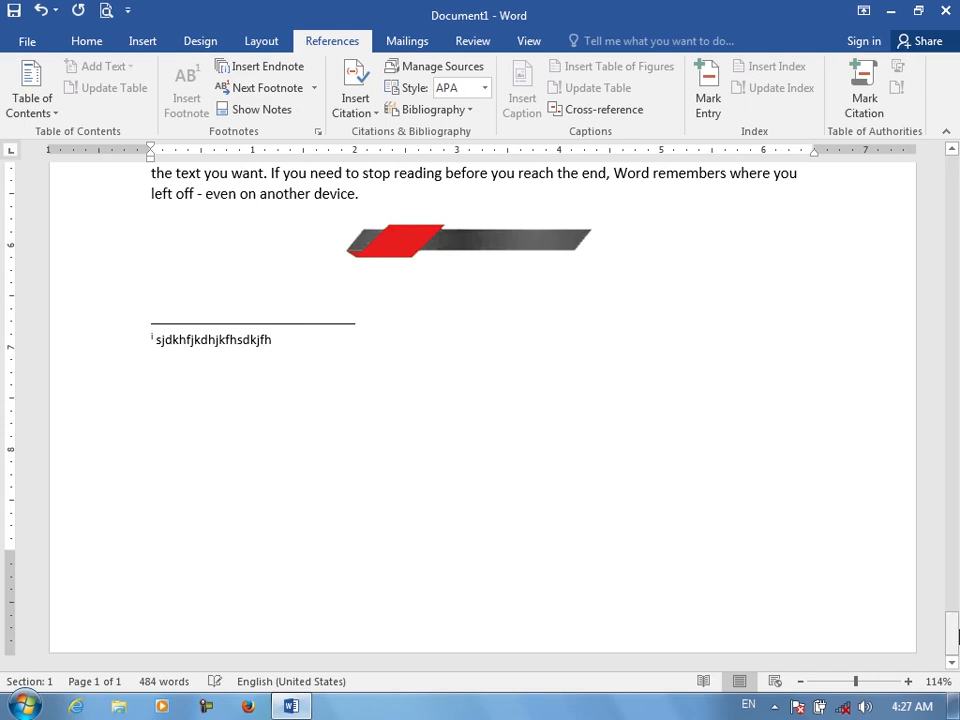
Return to the top of the document and use Show Notes to jump to the footnote area
drag(956, 632, 955, 170)
click(616, 437)
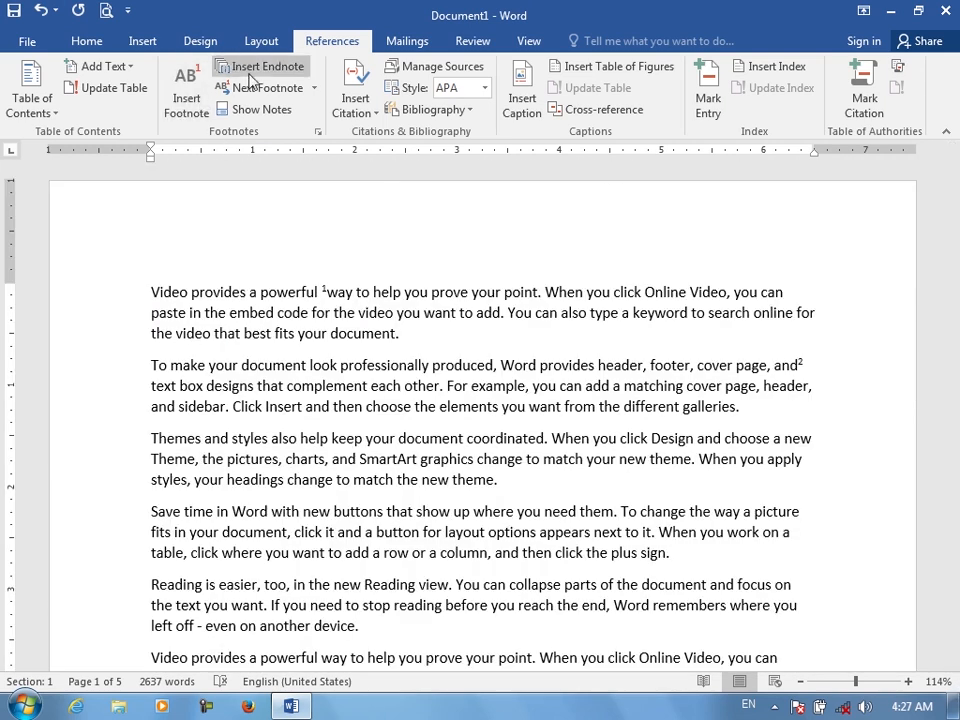
click(285, 112)
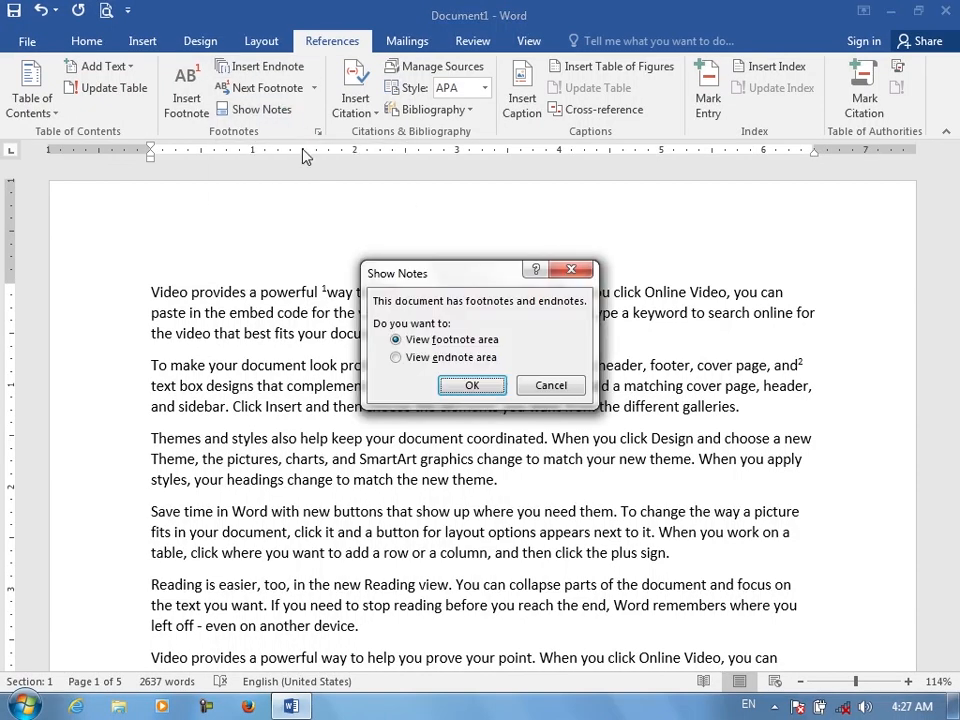
click(488, 385)
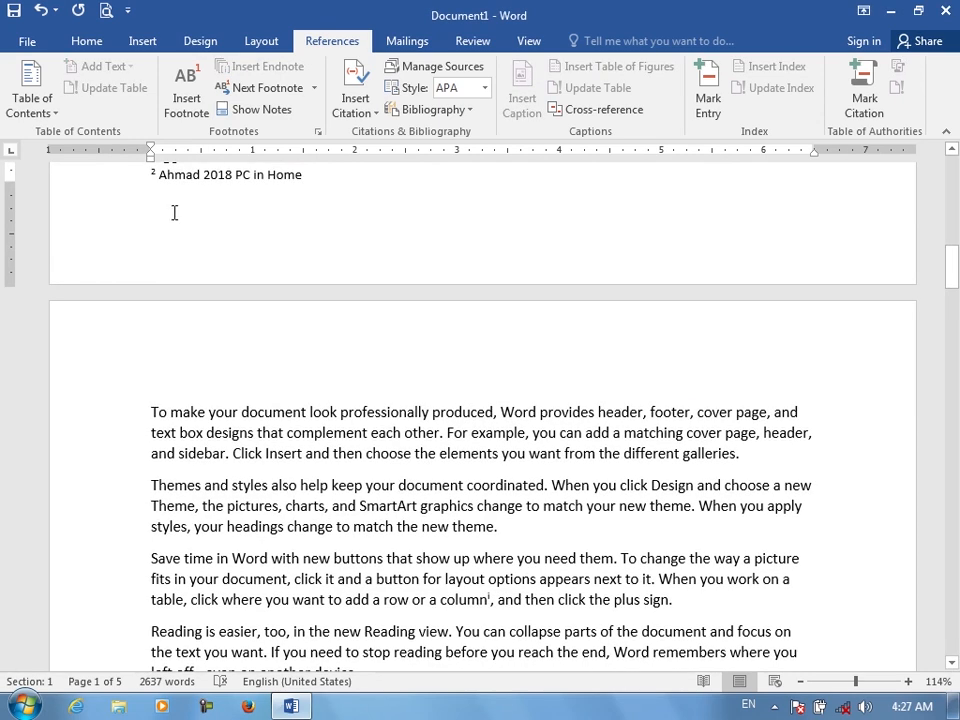
Use Show Notes to jump to the endnote area of the document
scroll(947, 262, up, 2)
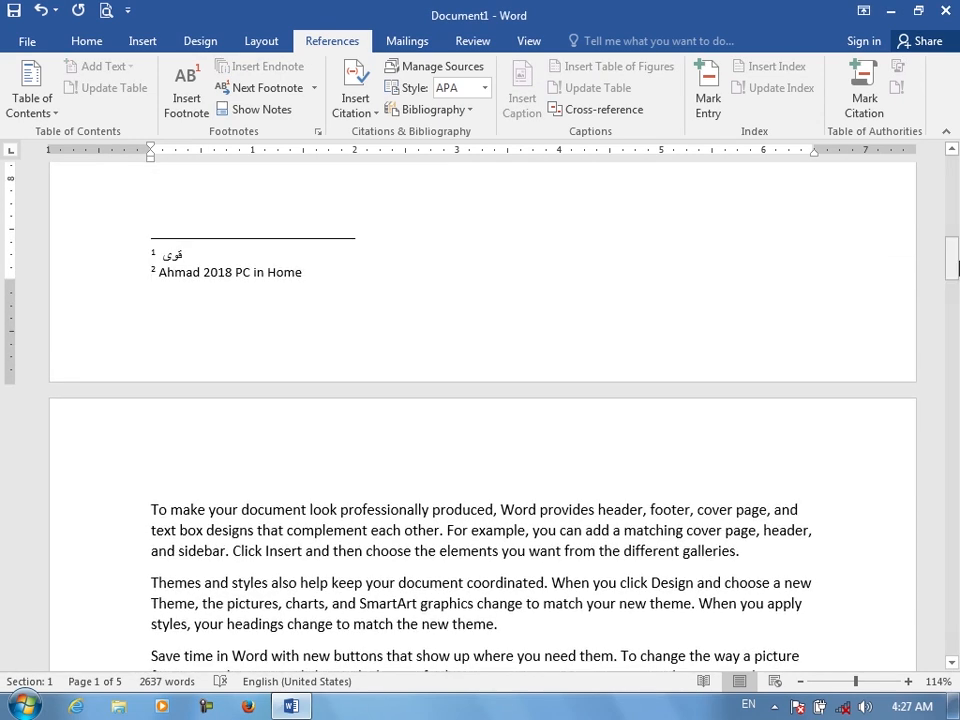
click(262, 109)
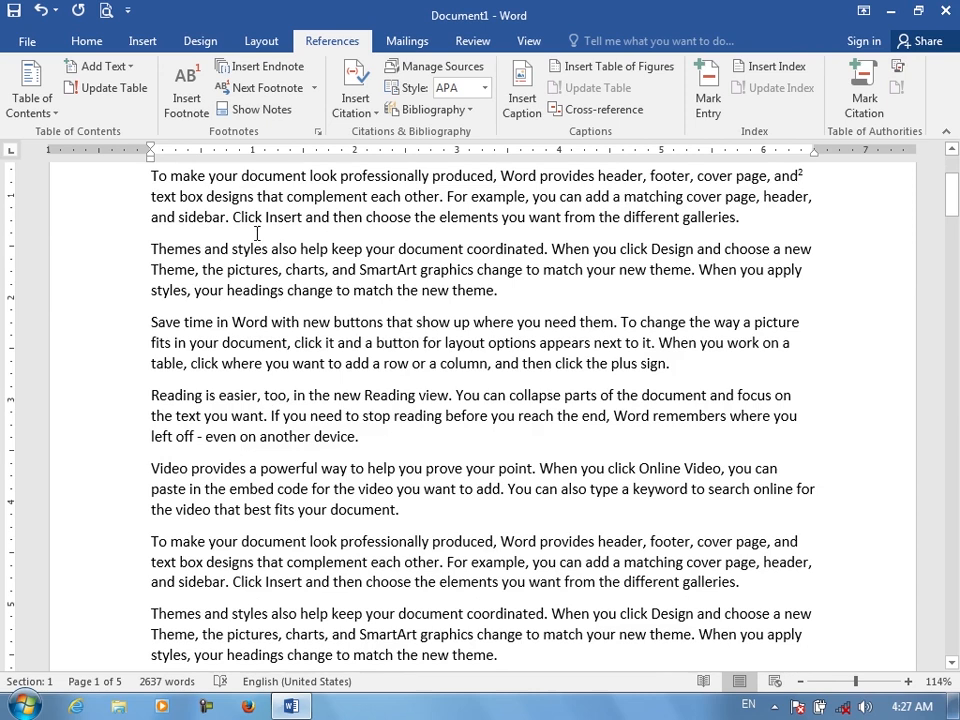
click(250, 109)
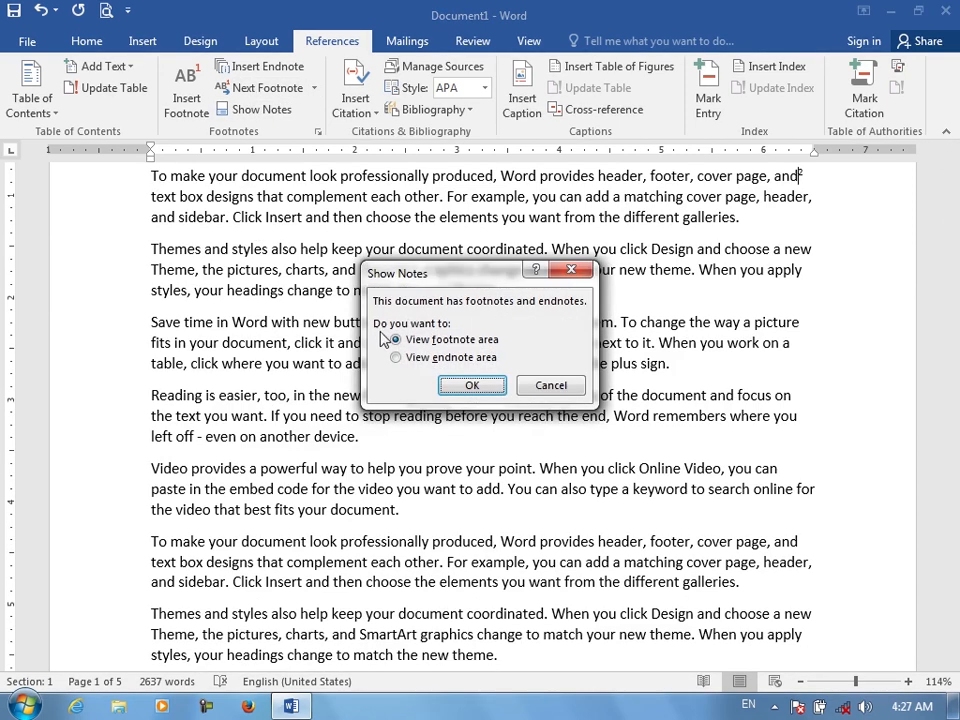
click(405, 362)
click(478, 382)
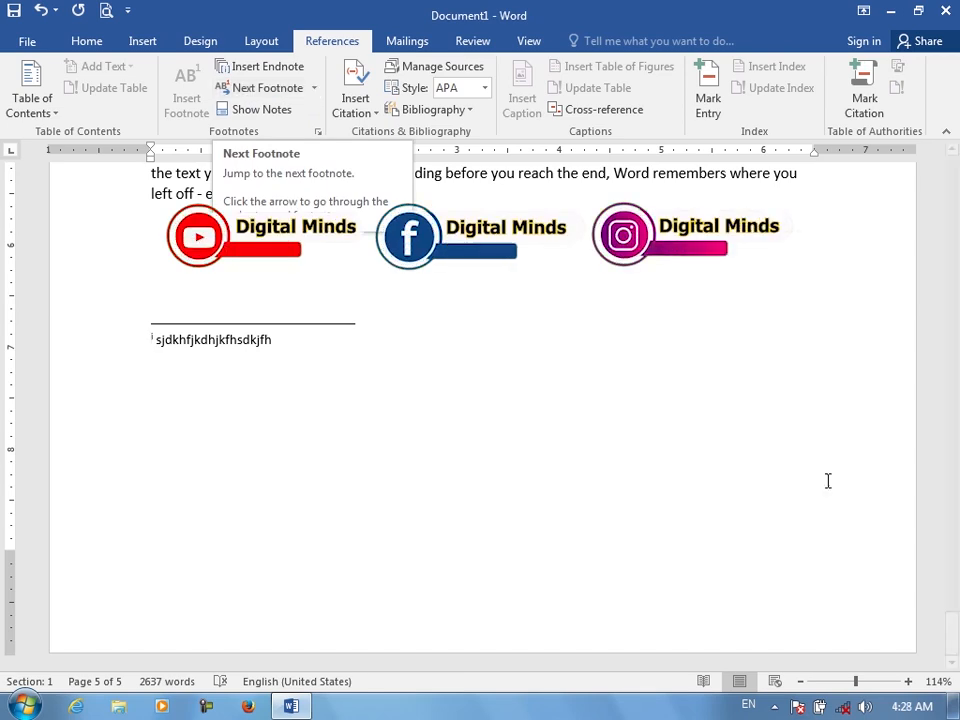
Place the cursor at the first footnote mark near the top of the document and jump to the next footnote
drag(951, 622, 953, 182)
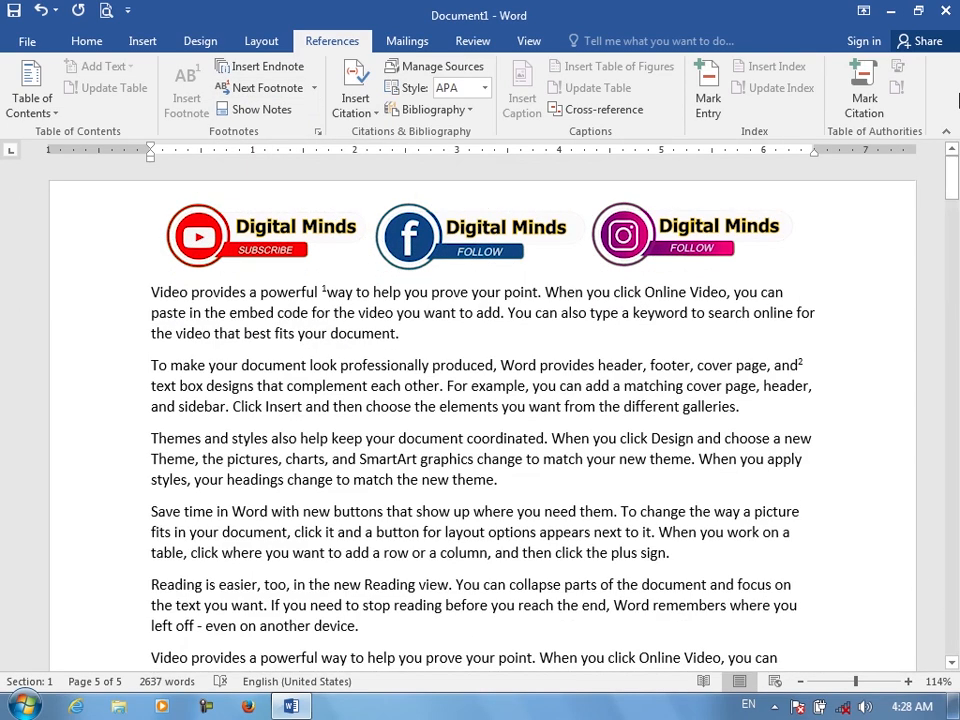
click(345, 289)
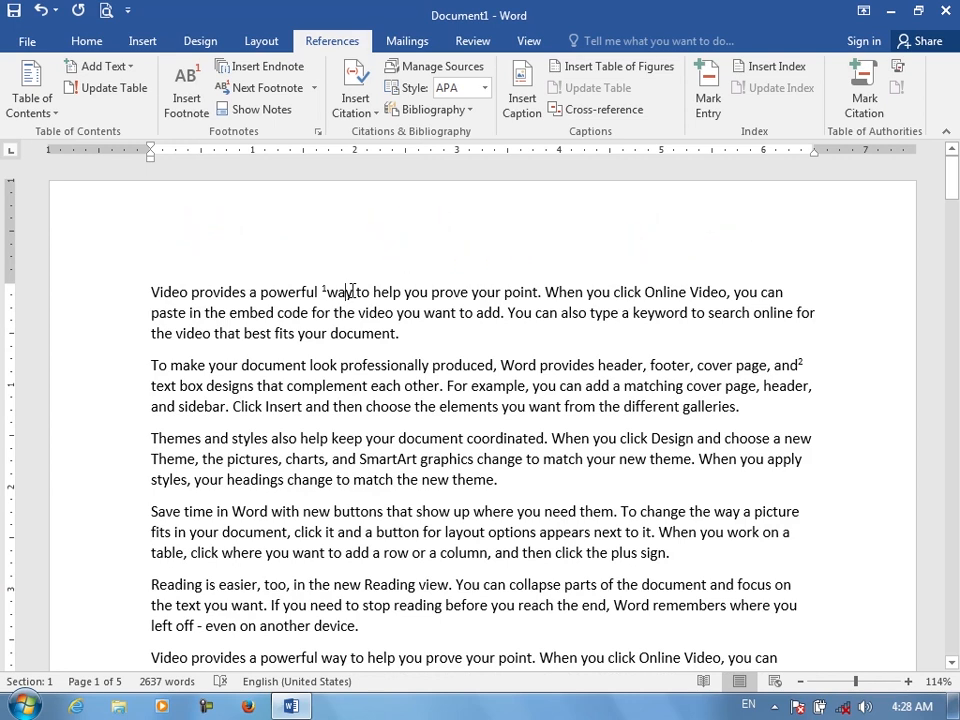
click(276, 92)
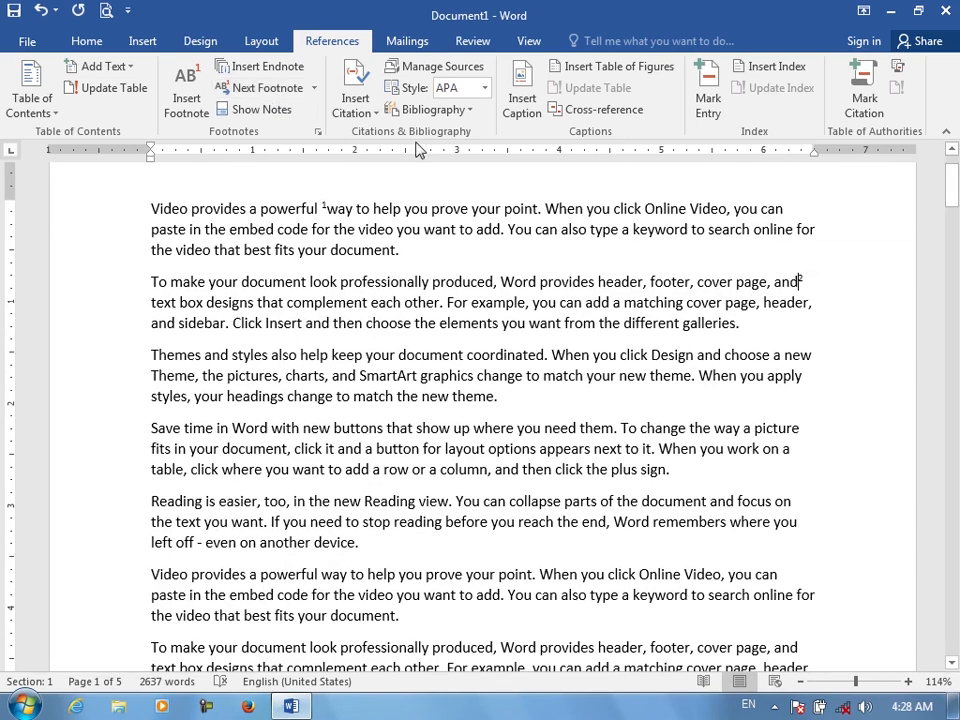
Jump back to the previous footnote, then jump forward to the next endnote
click(313, 88)
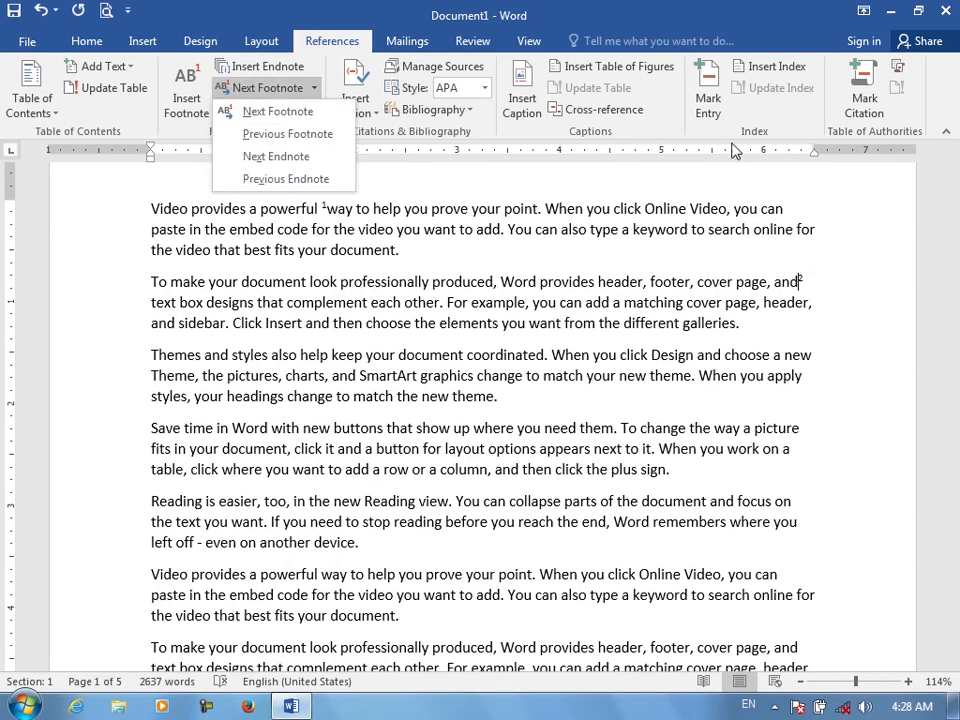
click(318, 142)
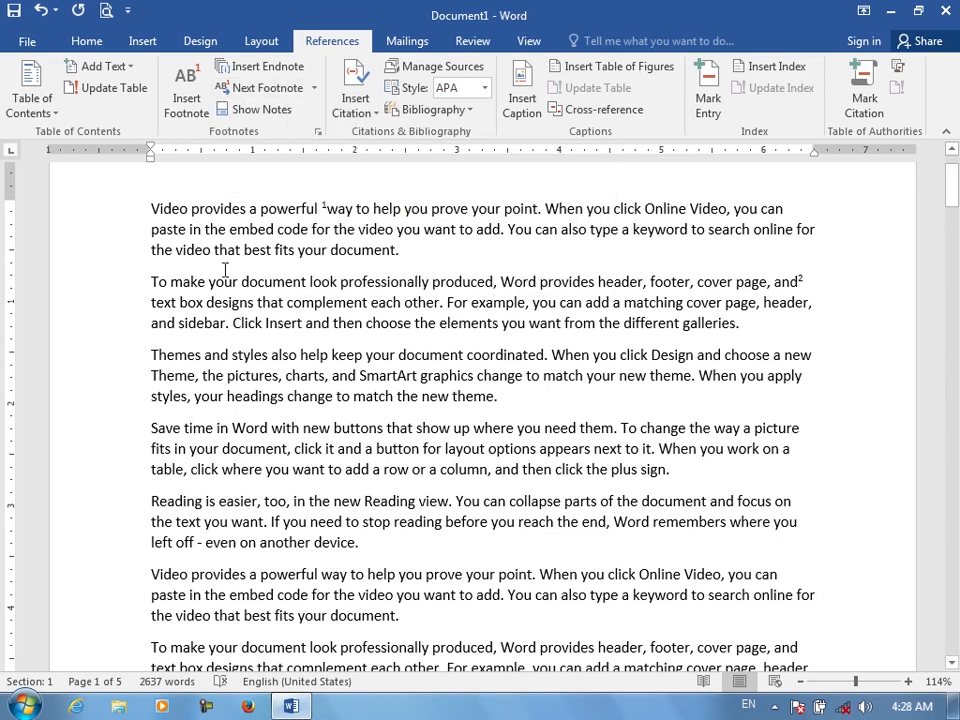
click(313, 88)
click(298, 158)
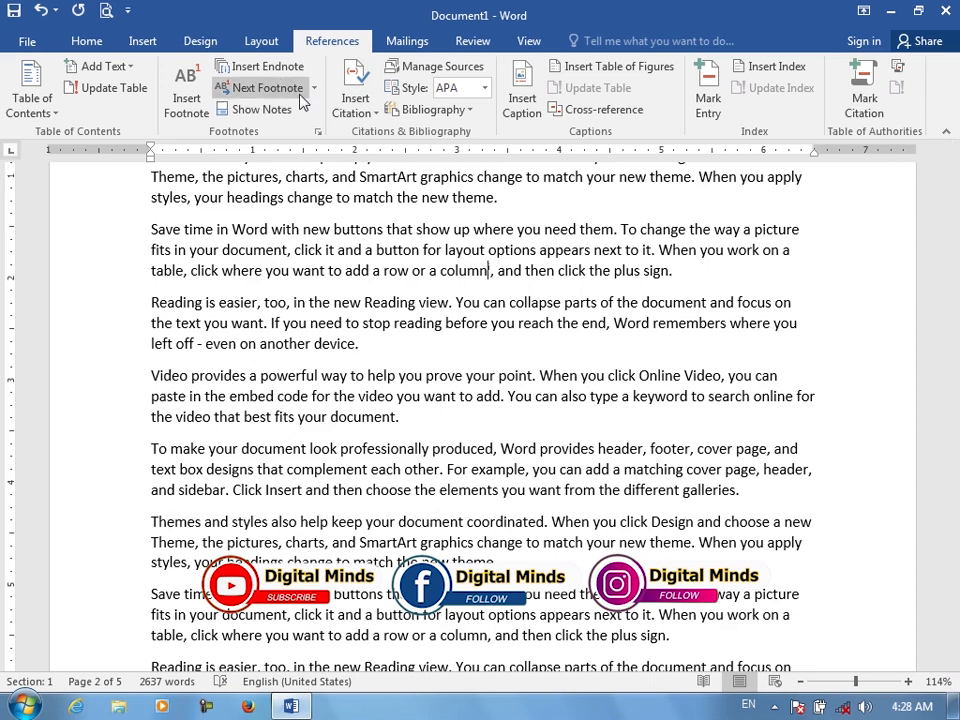
Open the Footnote and Endnote dialog, set endnotes to End of document and footnotes to Bottom of page
click(318, 132)
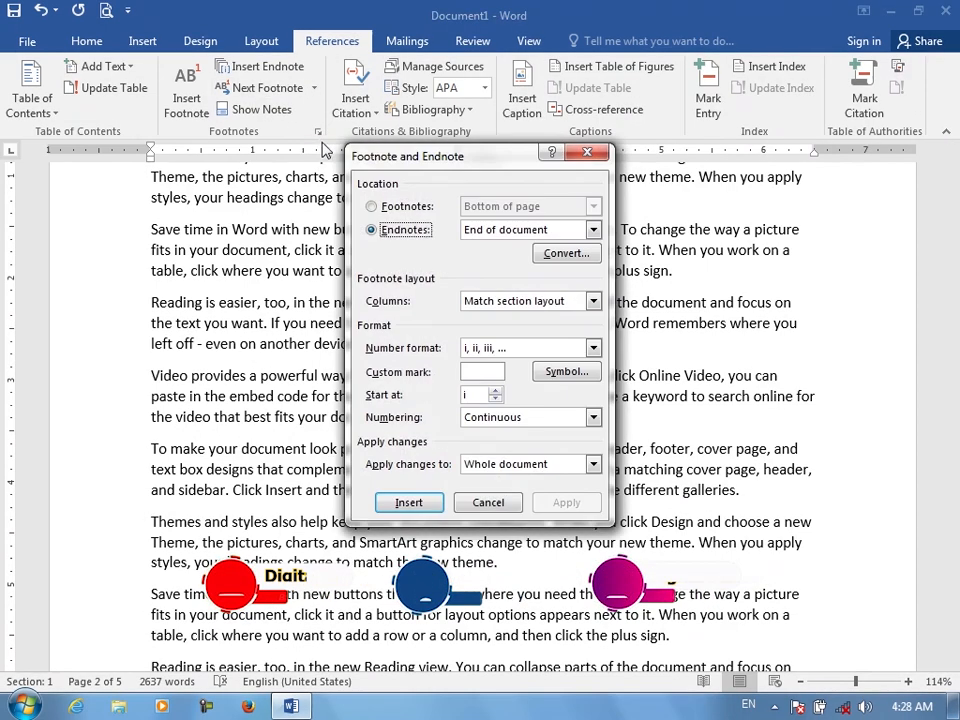
click(250, 222)
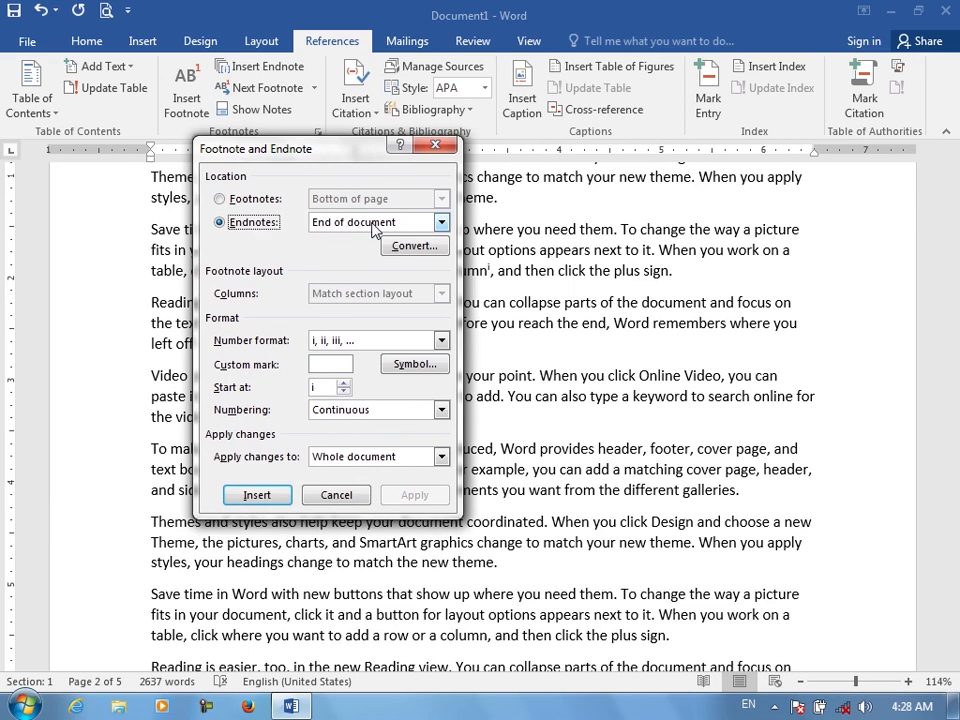
click(374, 230)
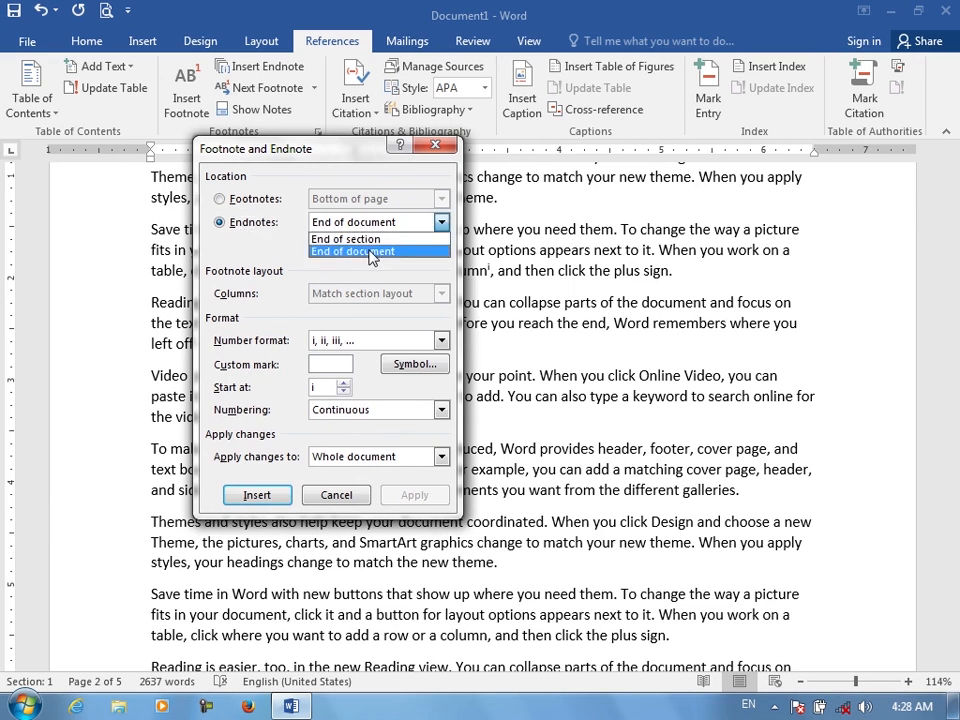
click(372, 252)
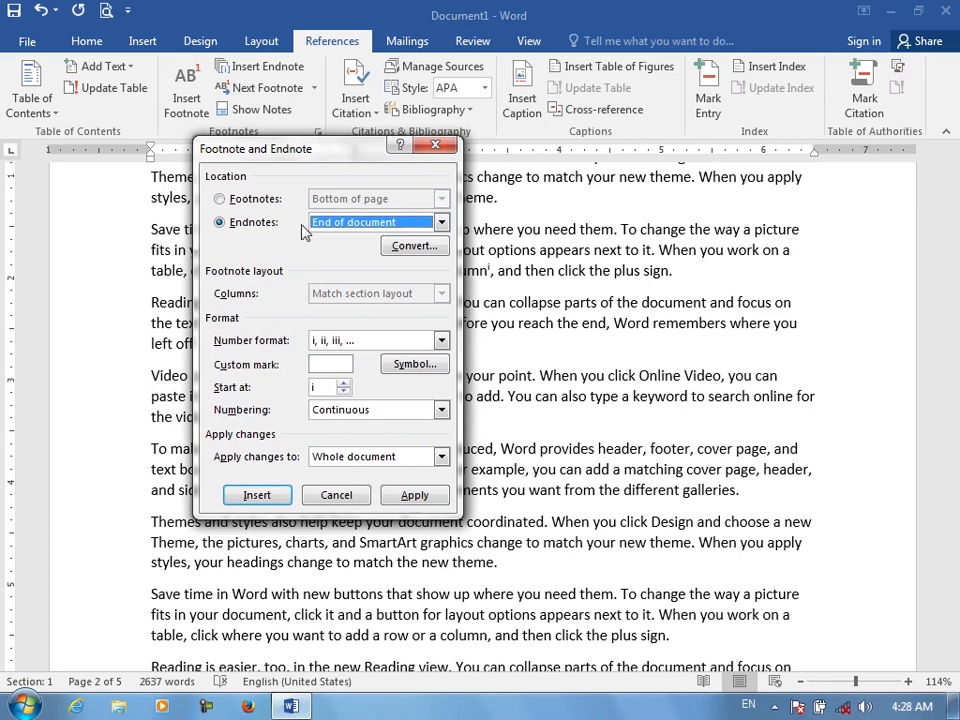
click(235, 200)
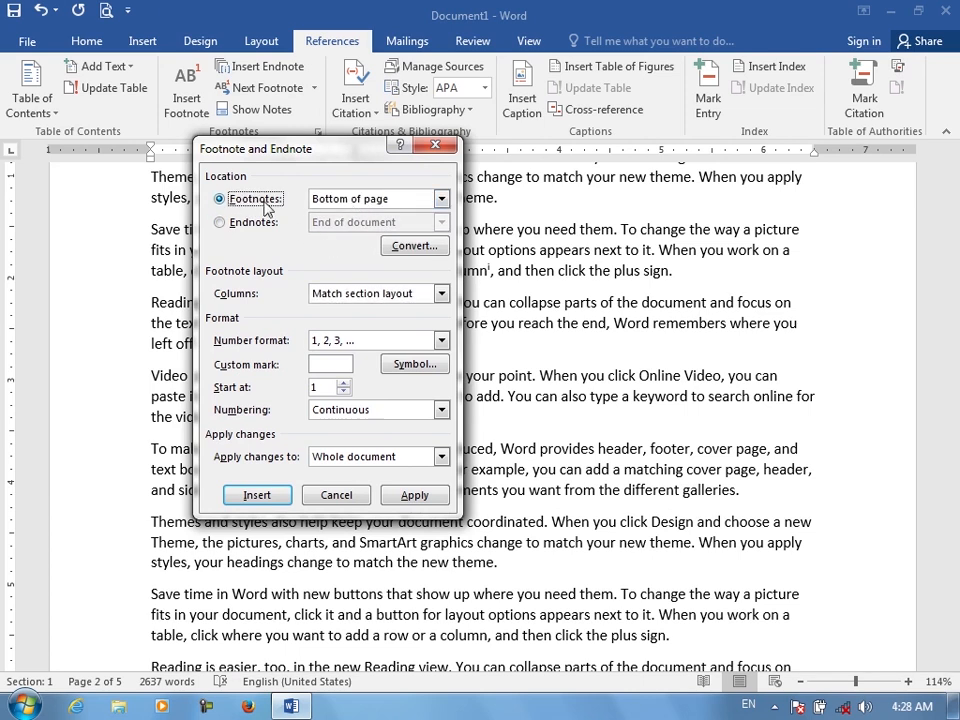
click(388, 200)
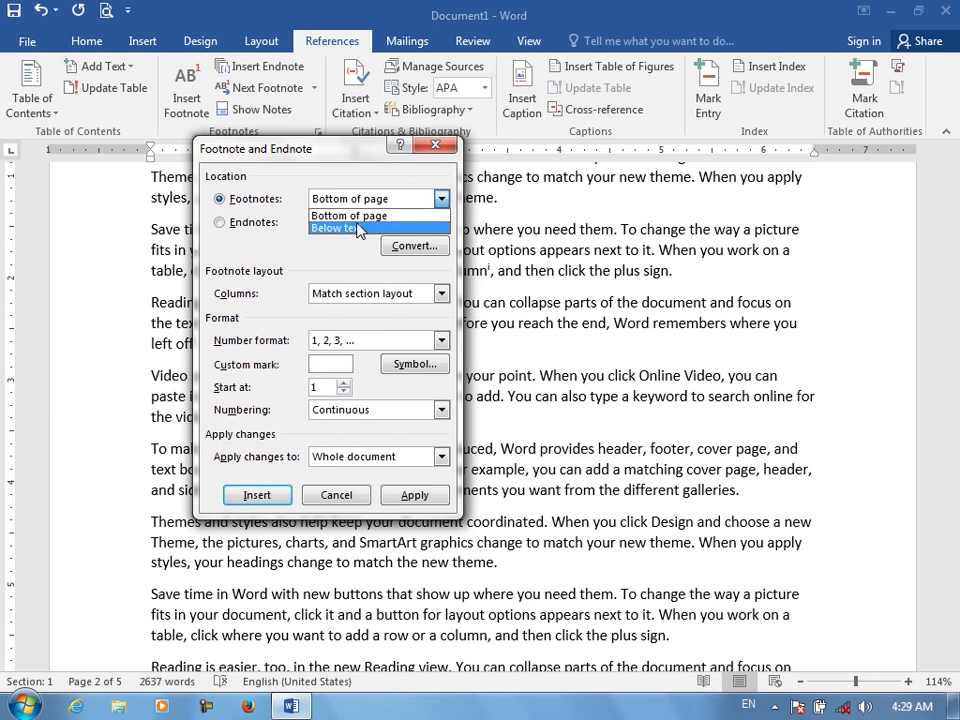
click(370, 215)
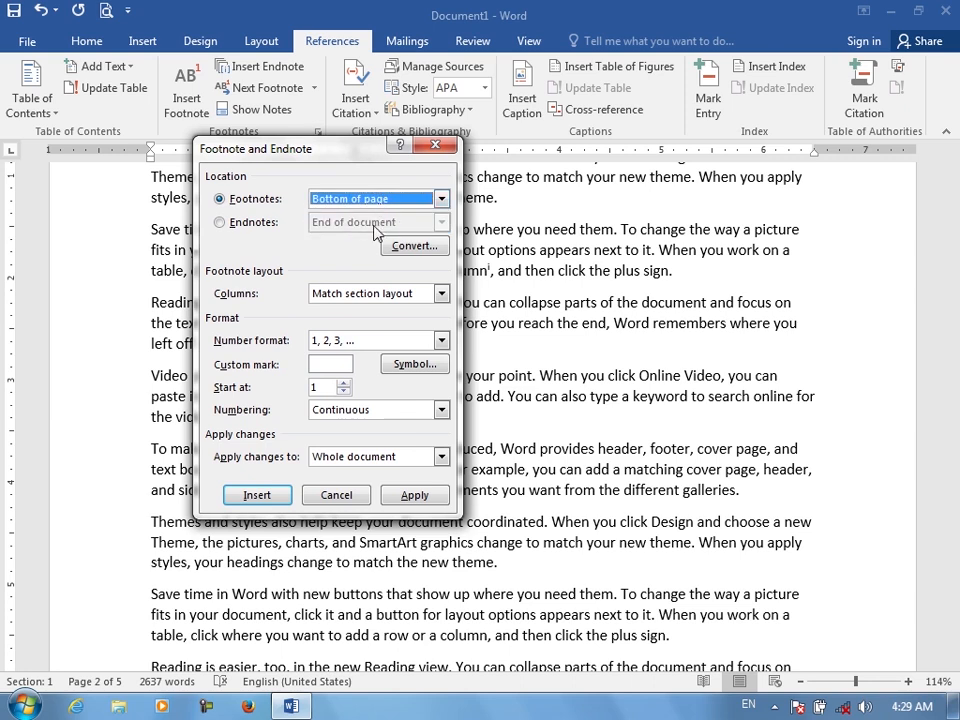
Convert all footnotes to endnotes, close the dialog and check the note list at the document's end
click(413, 248)
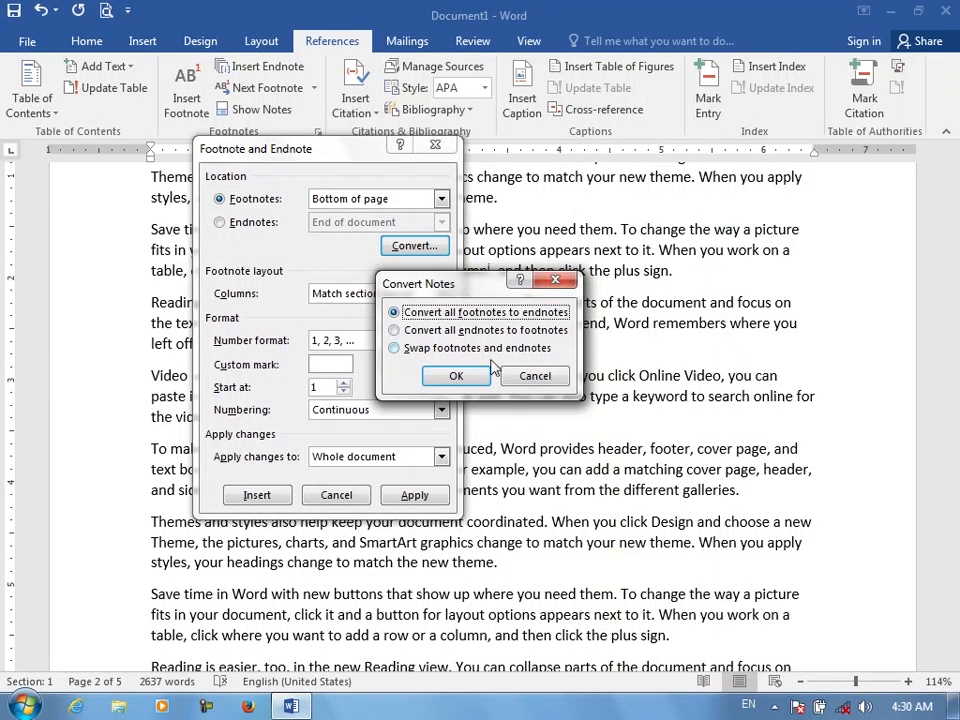
click(458, 377)
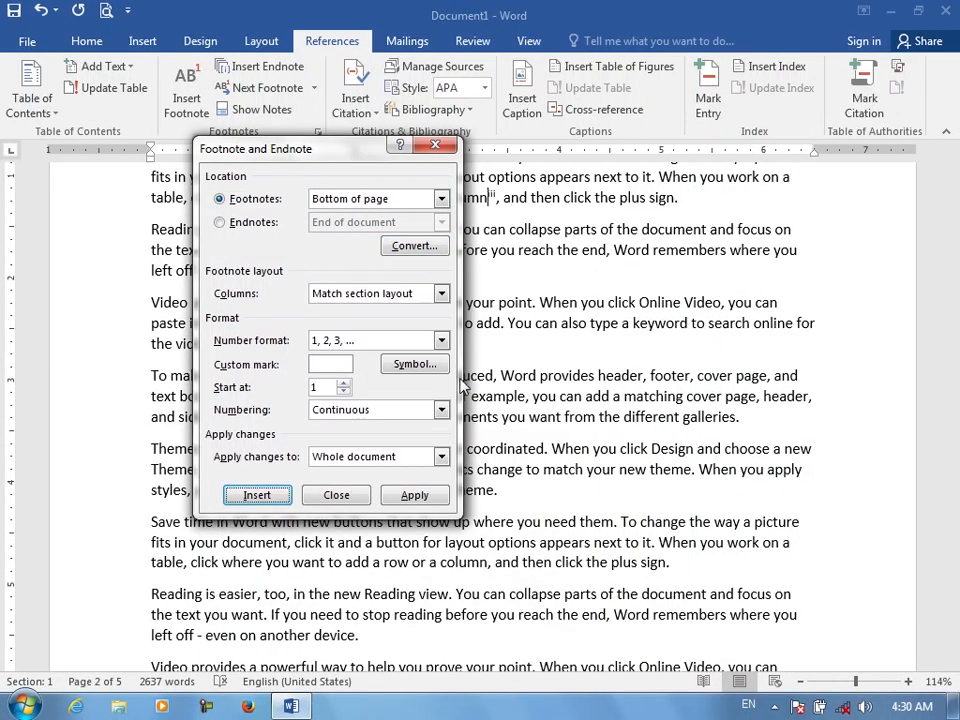
click(436, 147)
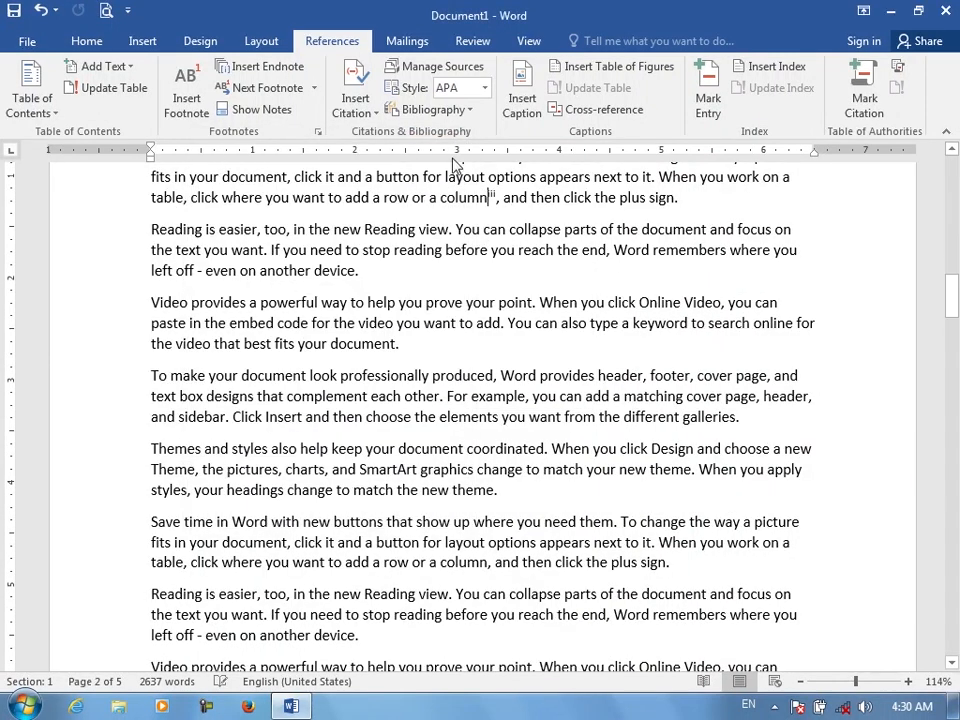
drag(951, 297, 951, 634)
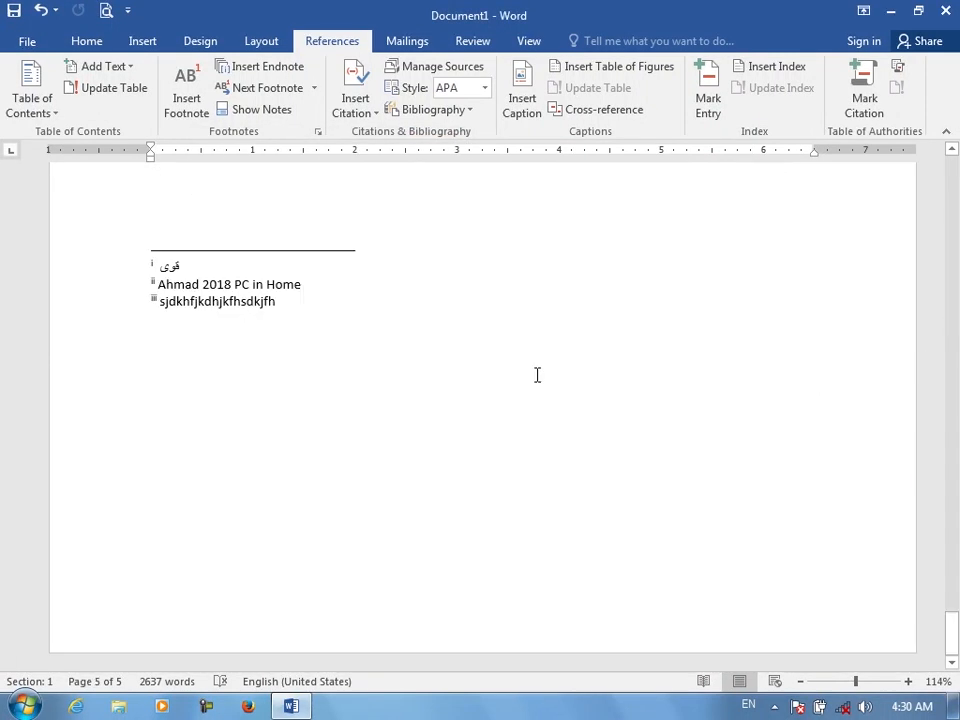
Reopen the Footnote and Endnote dialog and convert all endnotes to footnotes
click(317, 131)
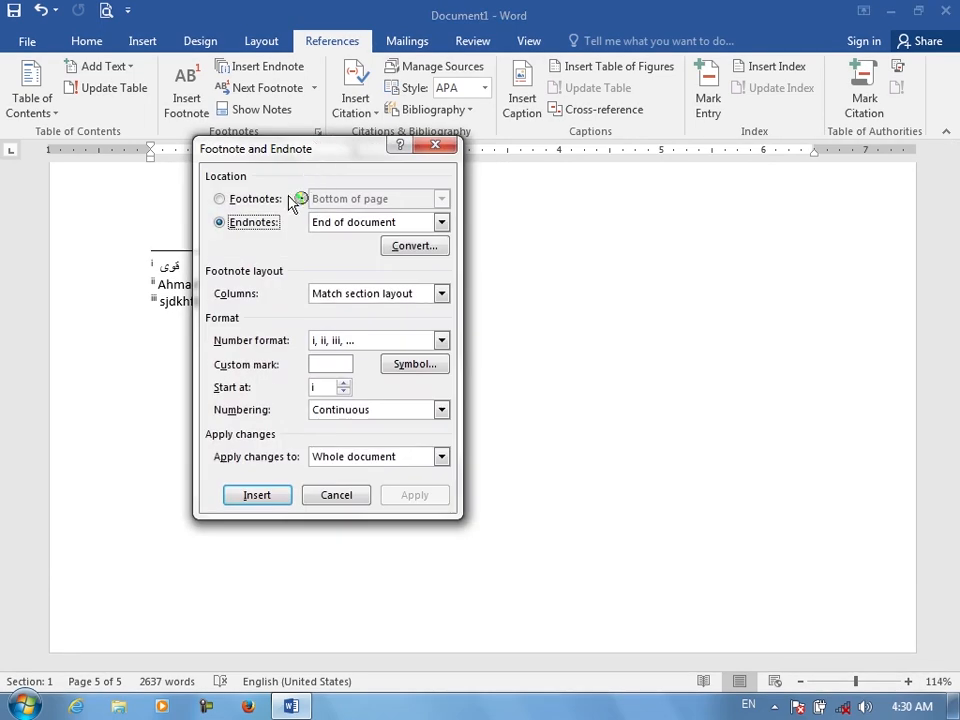
click(410, 246)
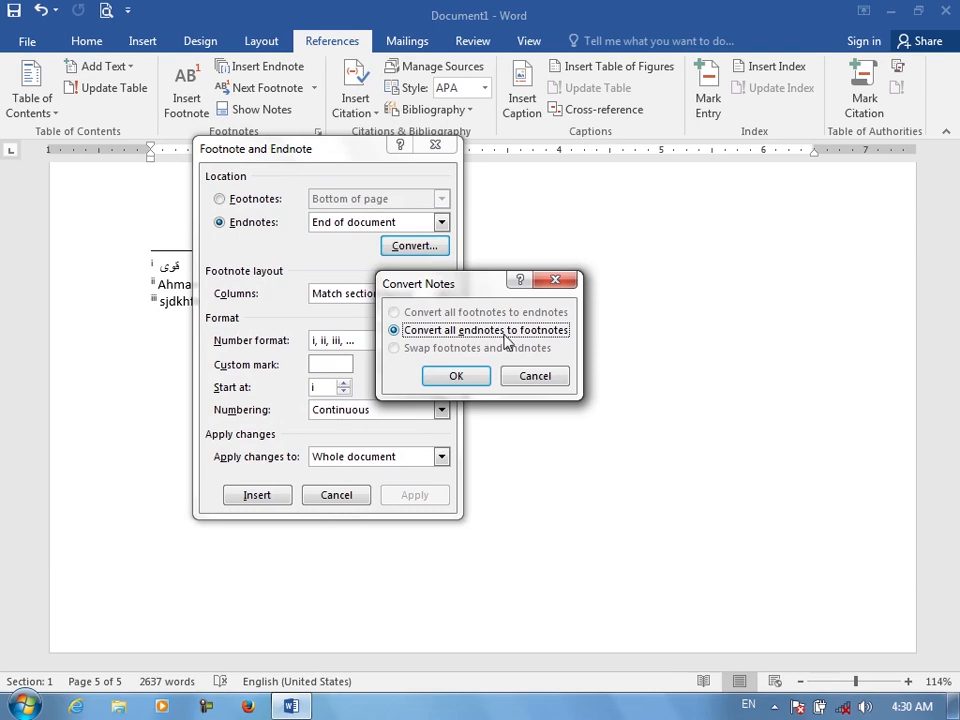
key(Return)
click(403, 251)
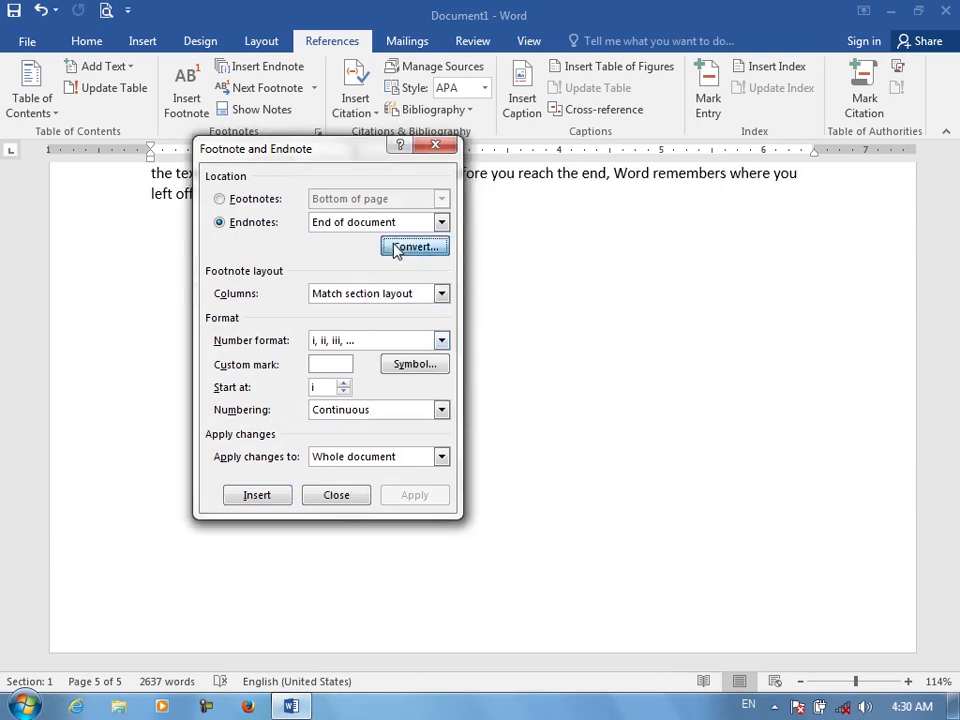
click(453, 370)
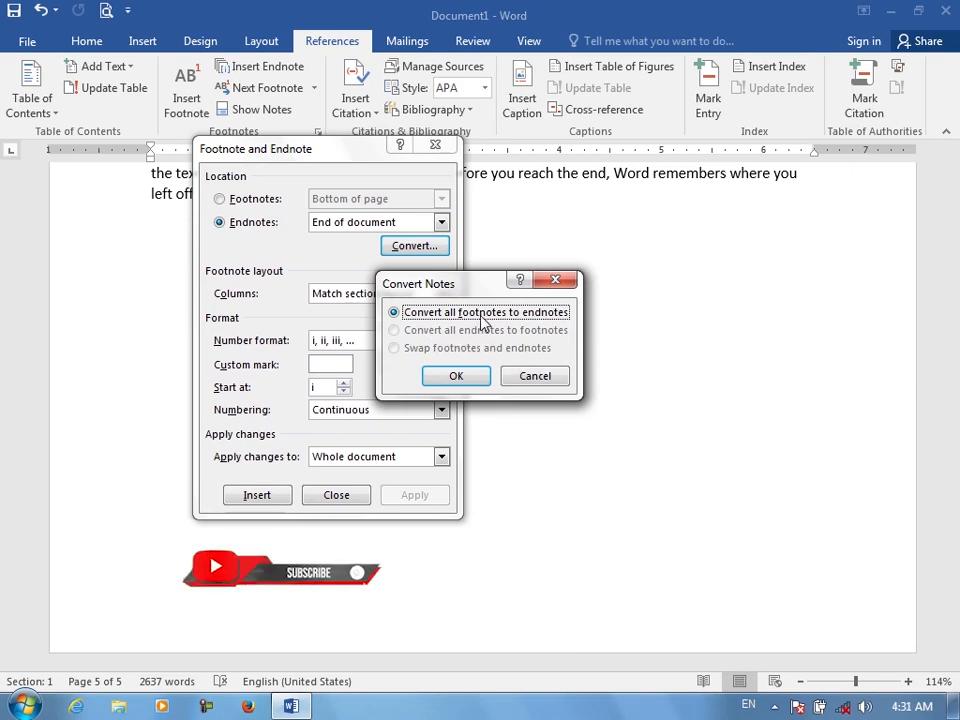
click(526, 331)
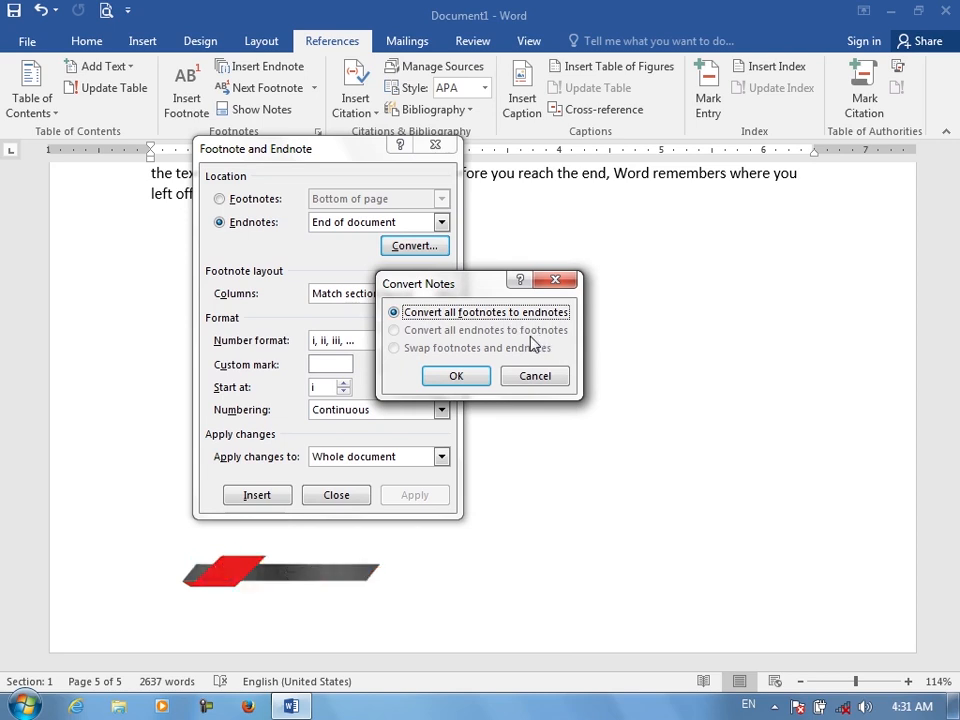
click(535, 376)
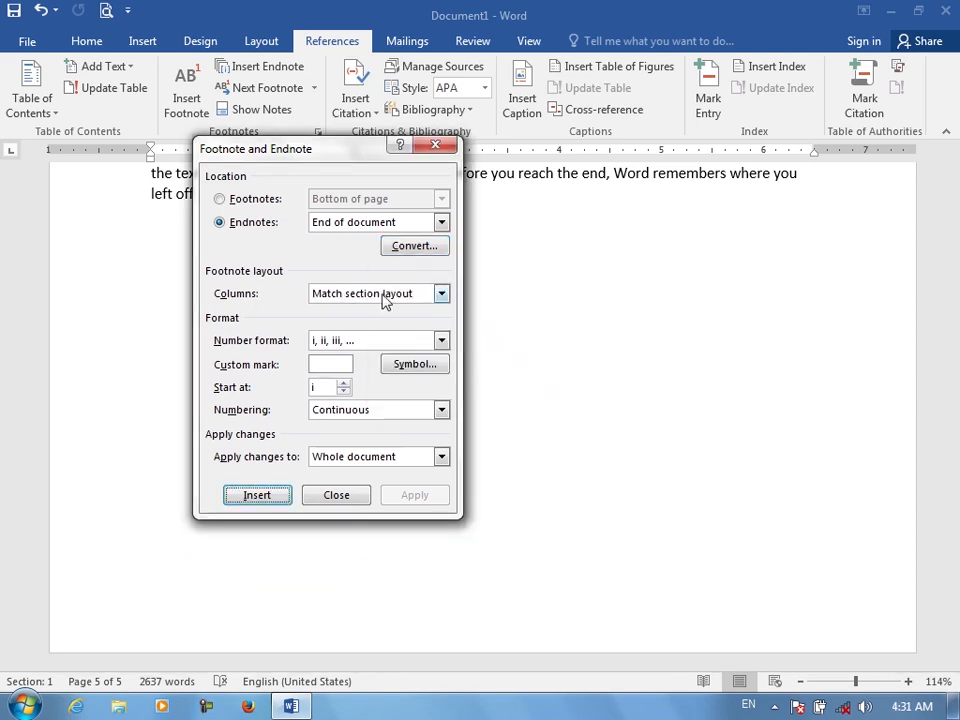
Set the note layout to 3 columns and apply it to the whole document
click(440, 296)
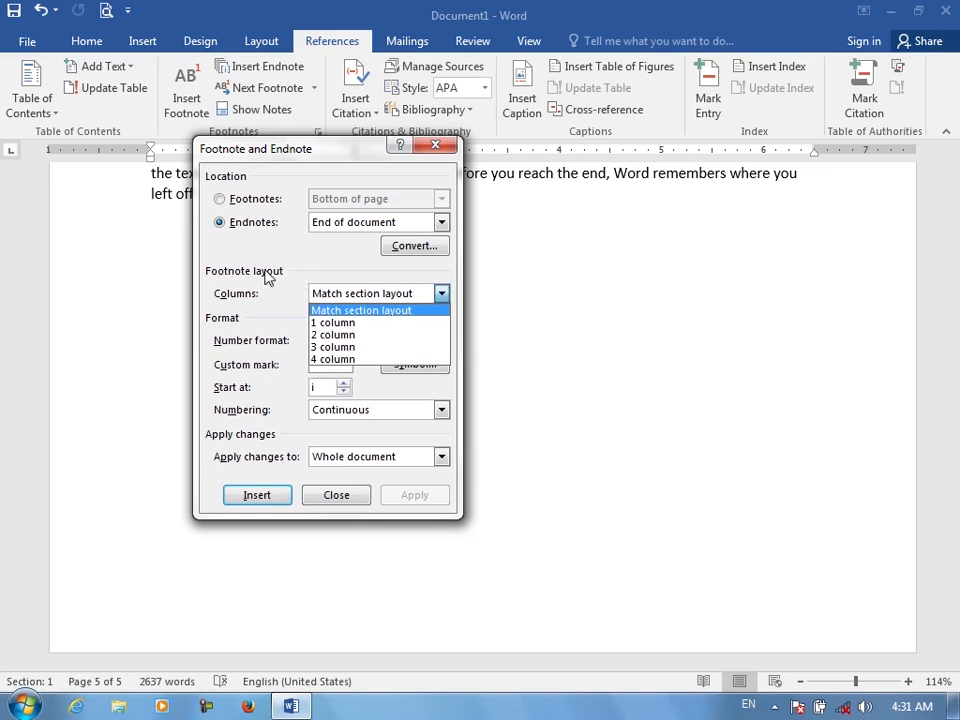
click(332, 347)
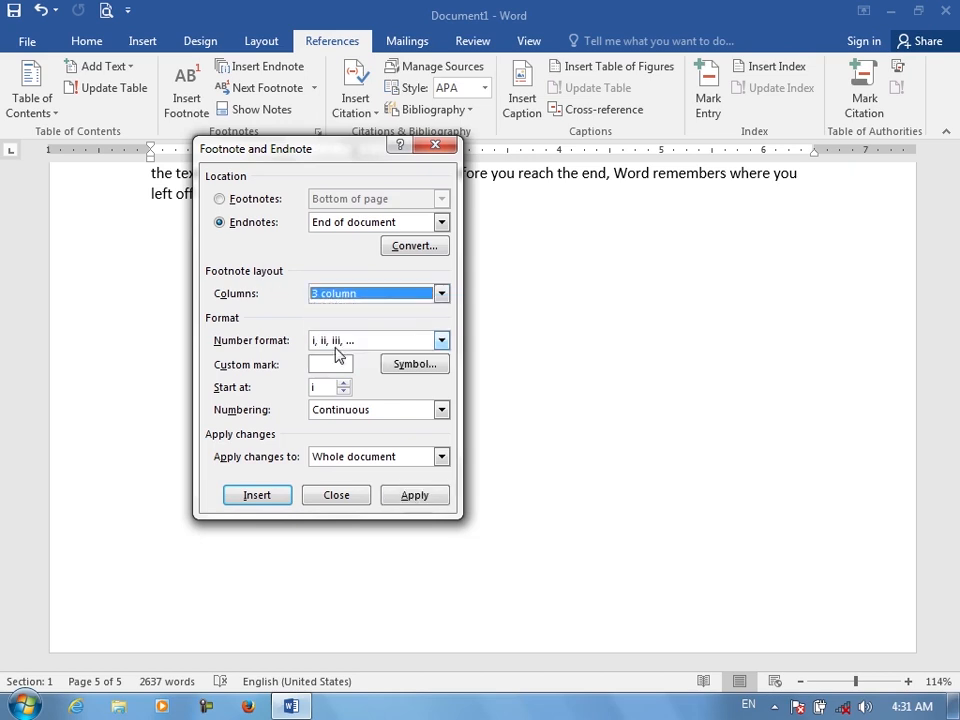
click(412, 497)
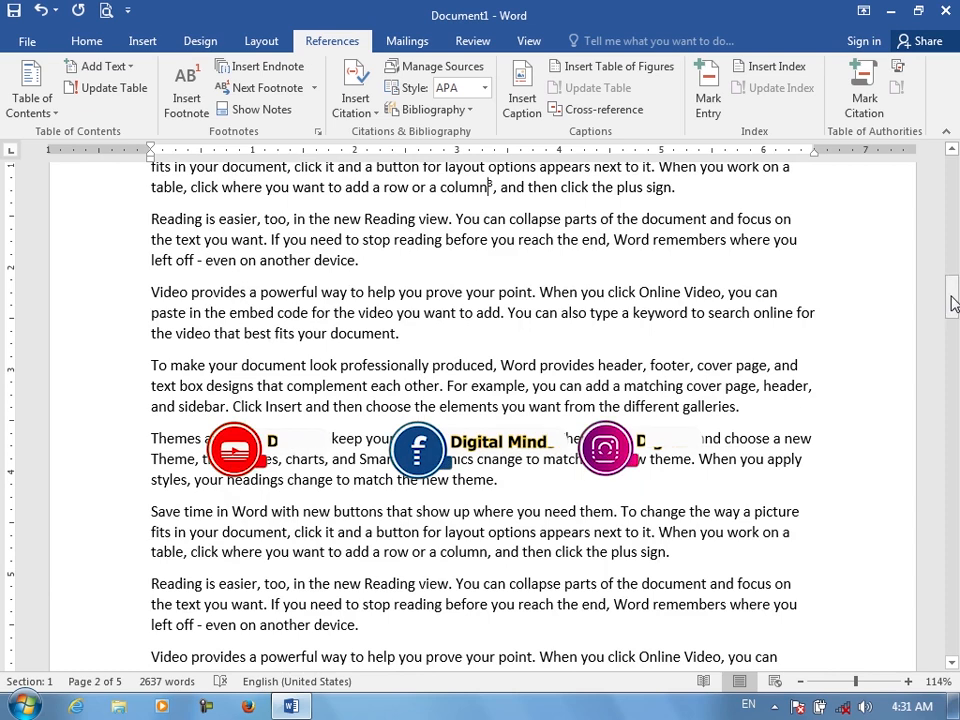
drag(953, 304, 953, 264)
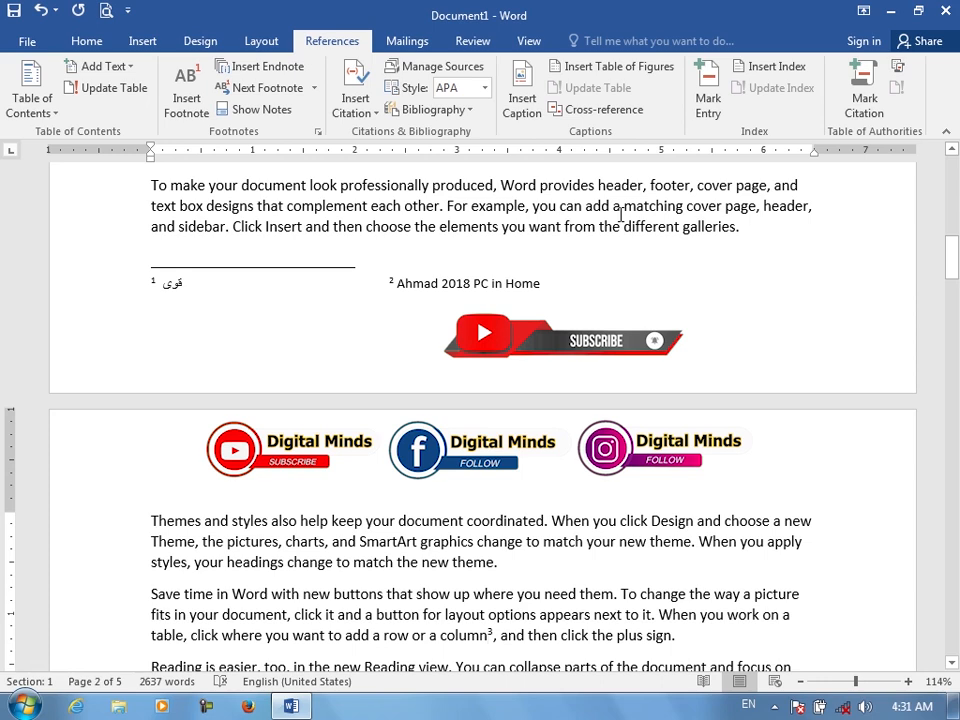
Set the note number format to the Arabic letter sequence (أ، ب، ت، ...) and apply it
click(317, 133)
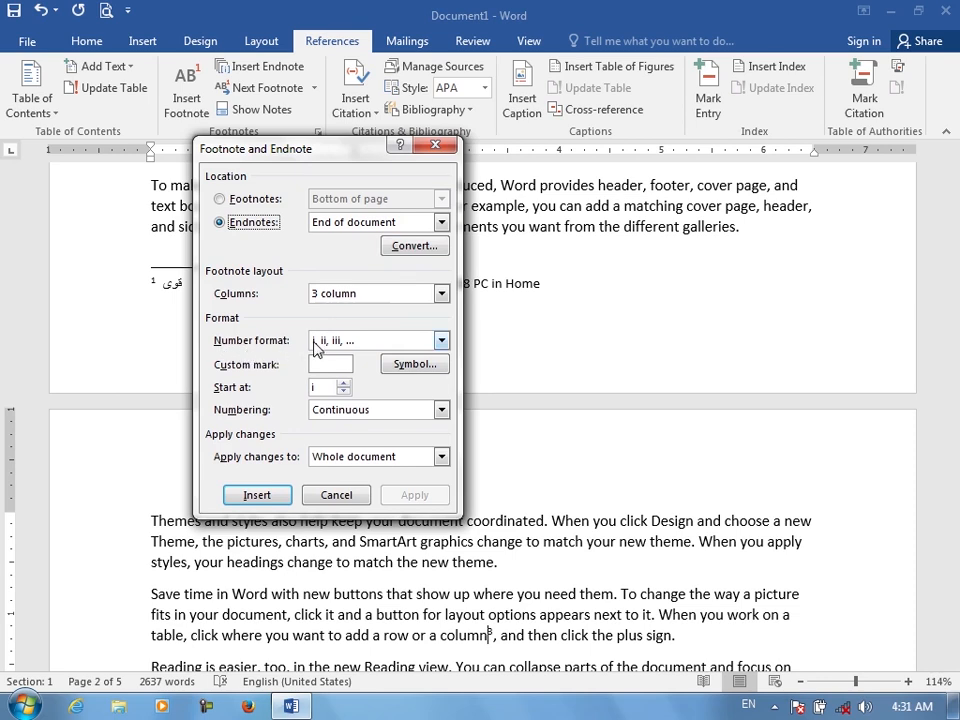
click(441, 341)
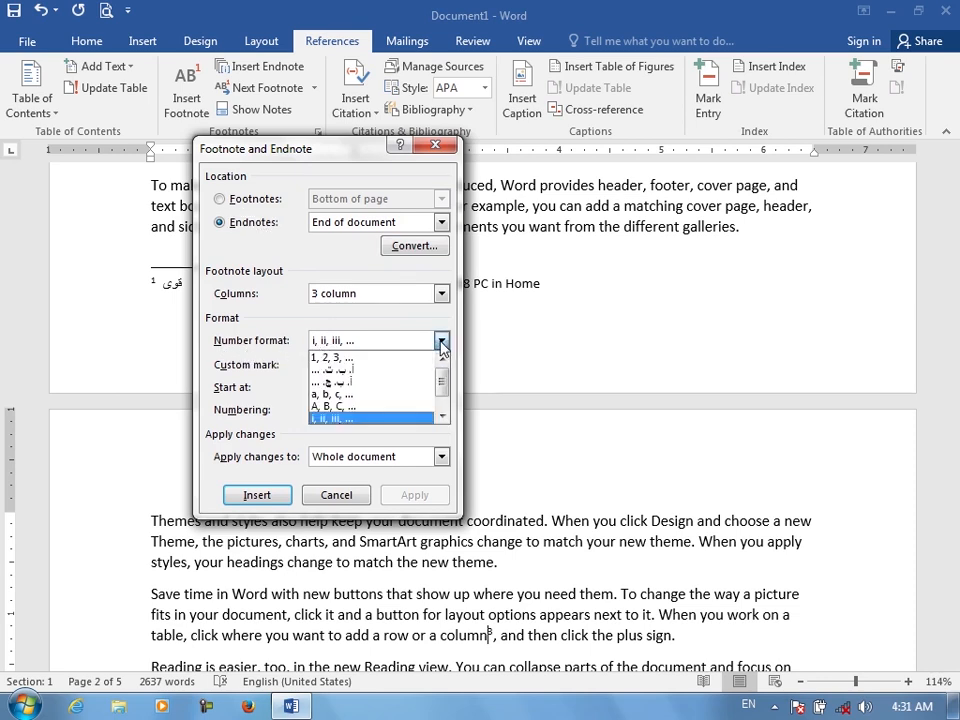
click(340, 369)
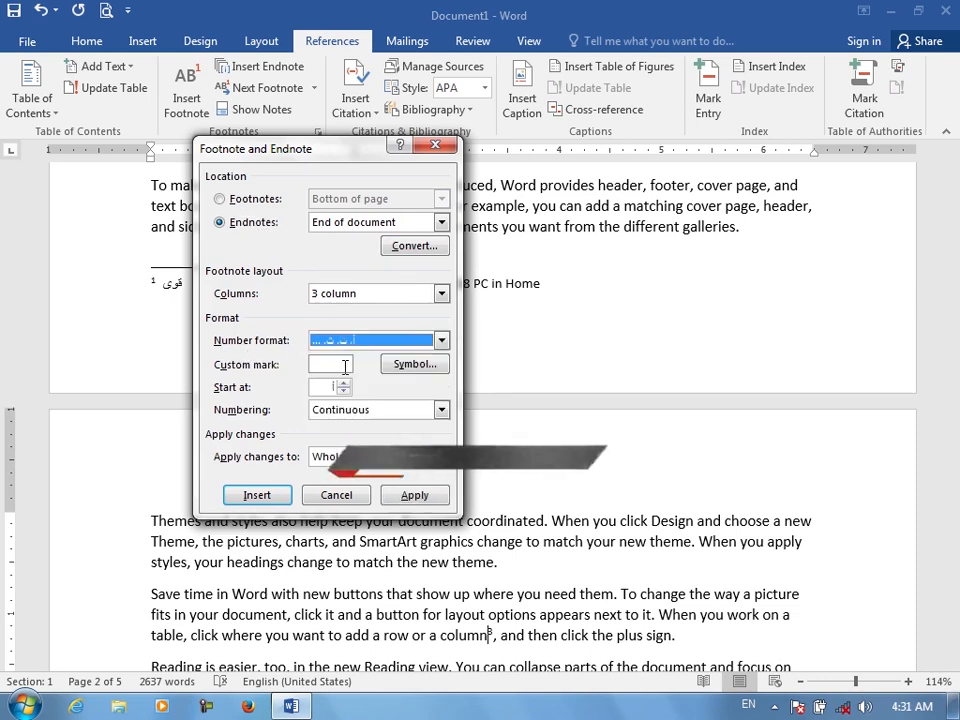
click(414, 495)
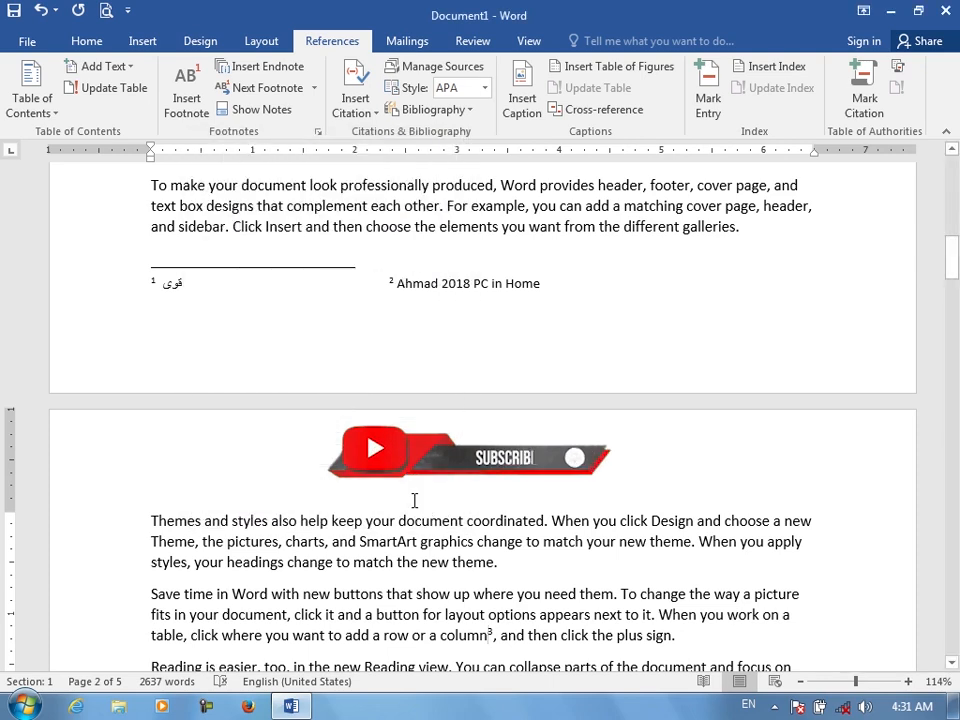
Select the whole document and set the endnote number format to the Abjad sequence (أ، ب، ج، ...), applying it
drag(957, 283, 955, 200)
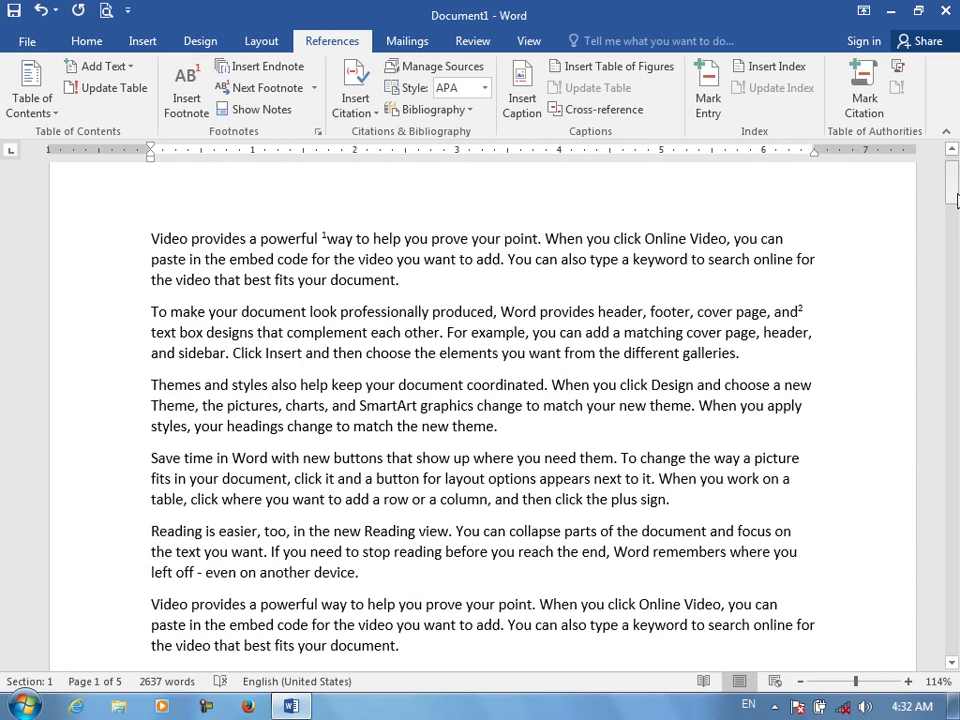
key(ctrl+a)
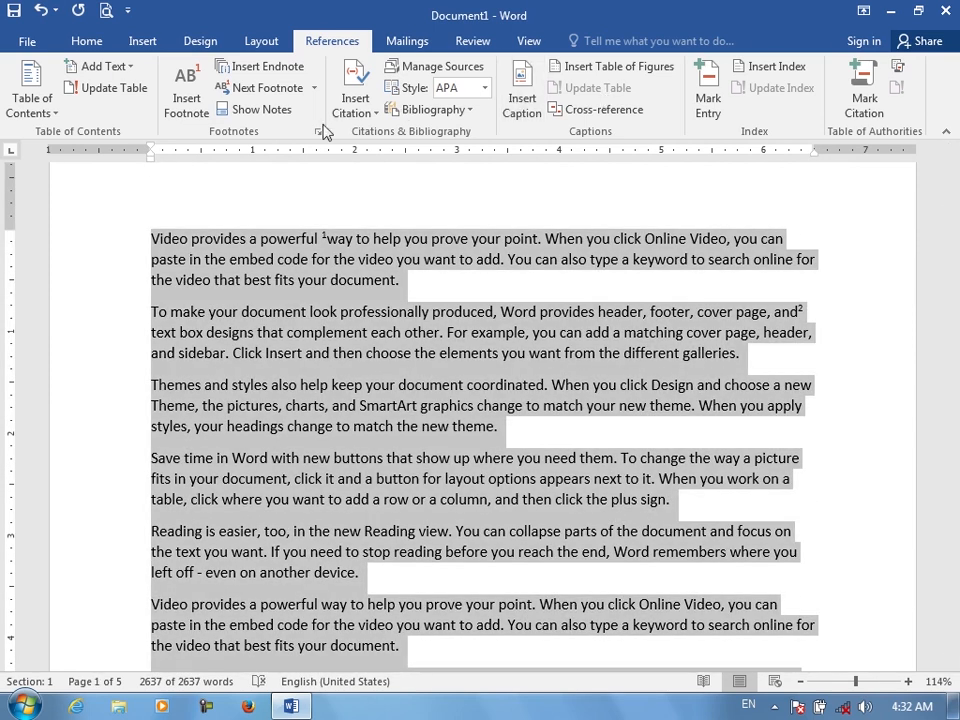
click(318, 131)
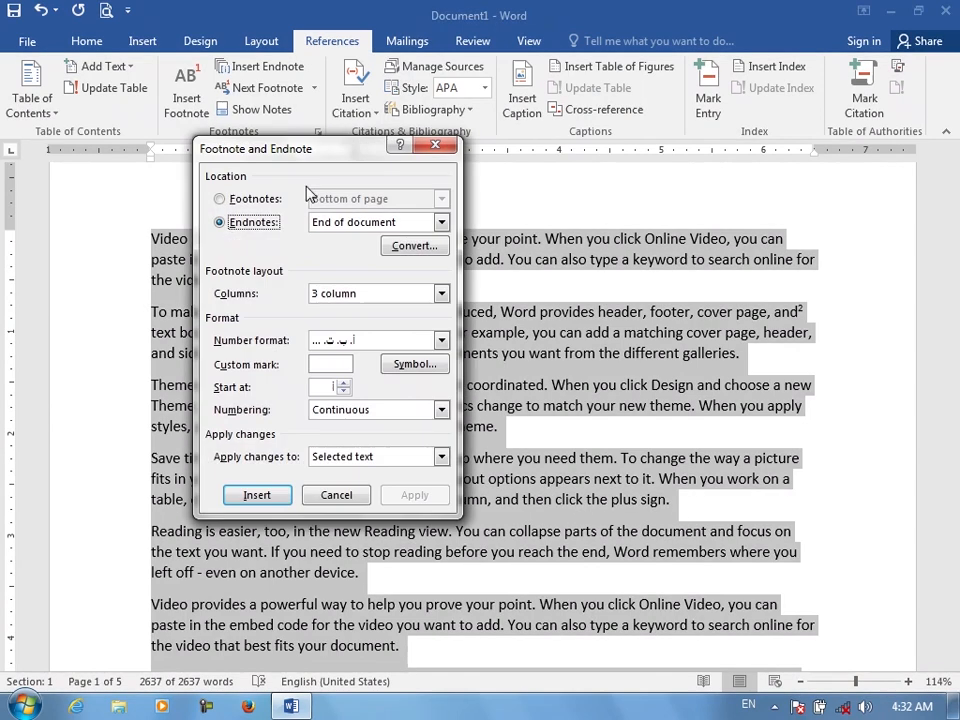
click(360, 340)
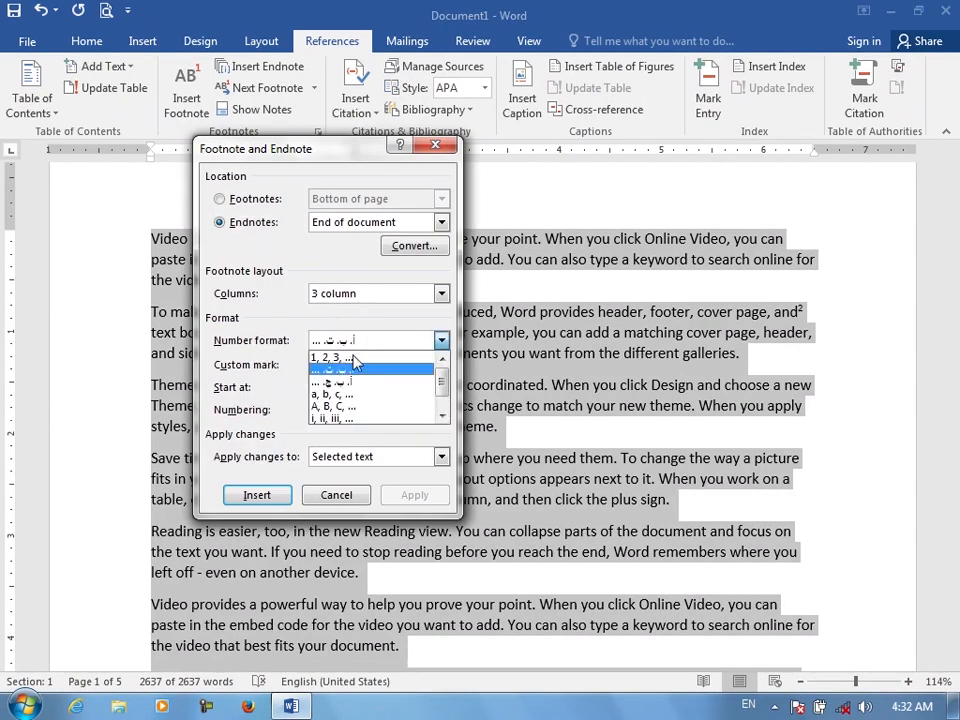
click(344, 385)
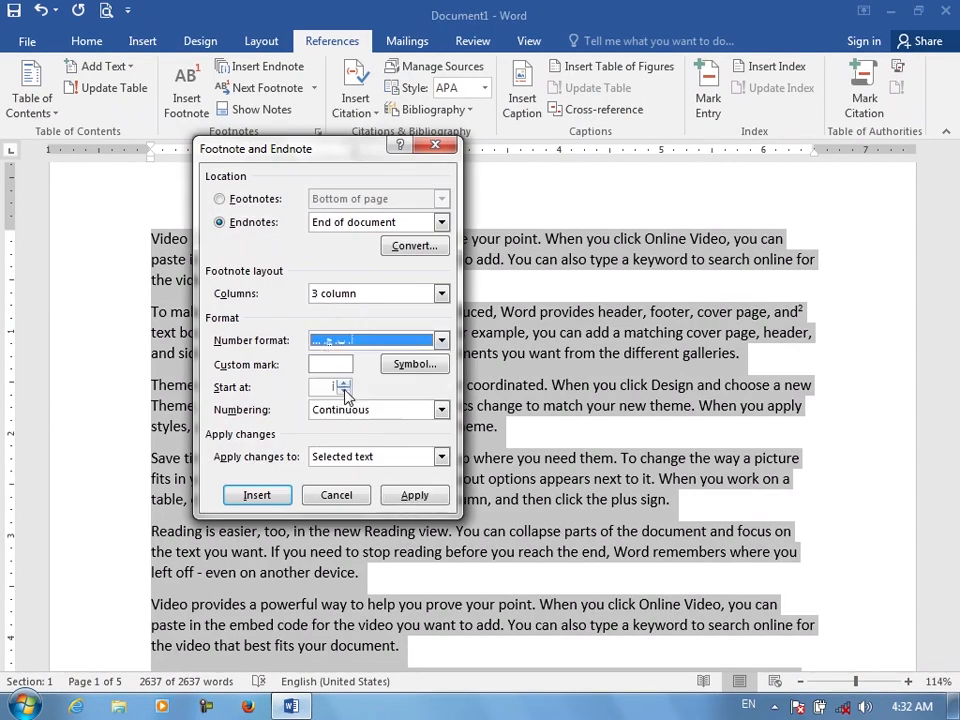
click(412, 495)
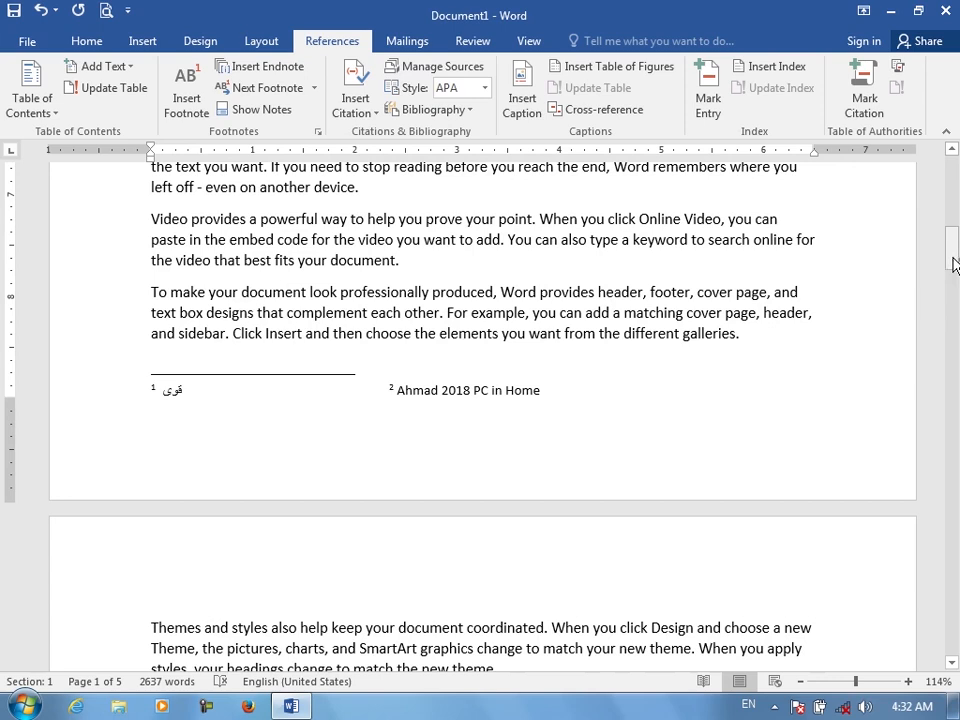
Insert a footnote after the word "professionally" in the second paragraph
double_click(385, 292)
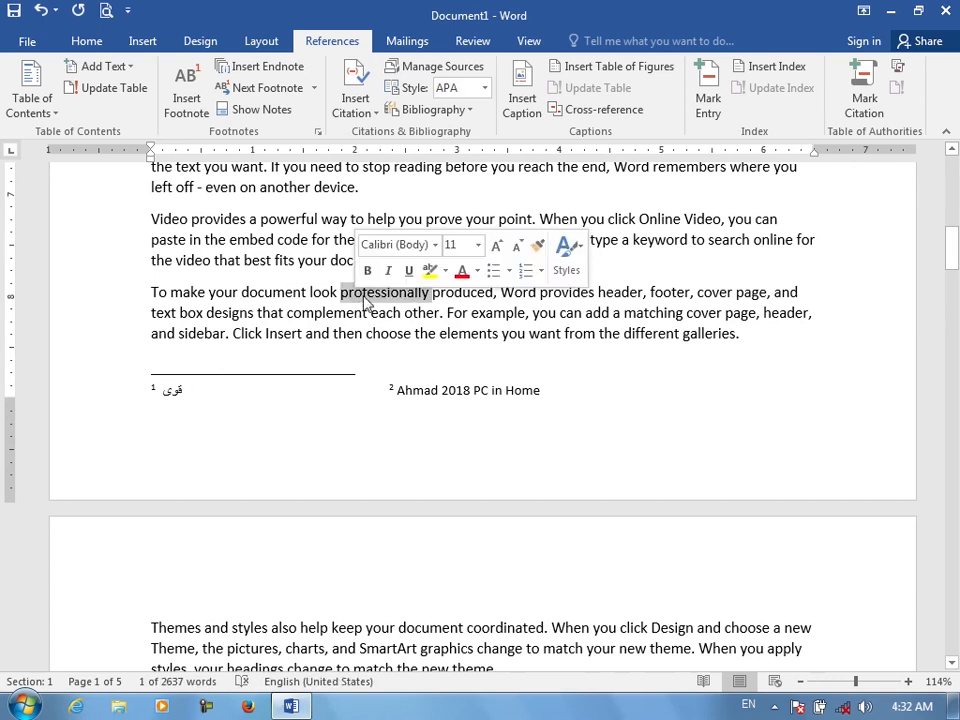
click(187, 104)
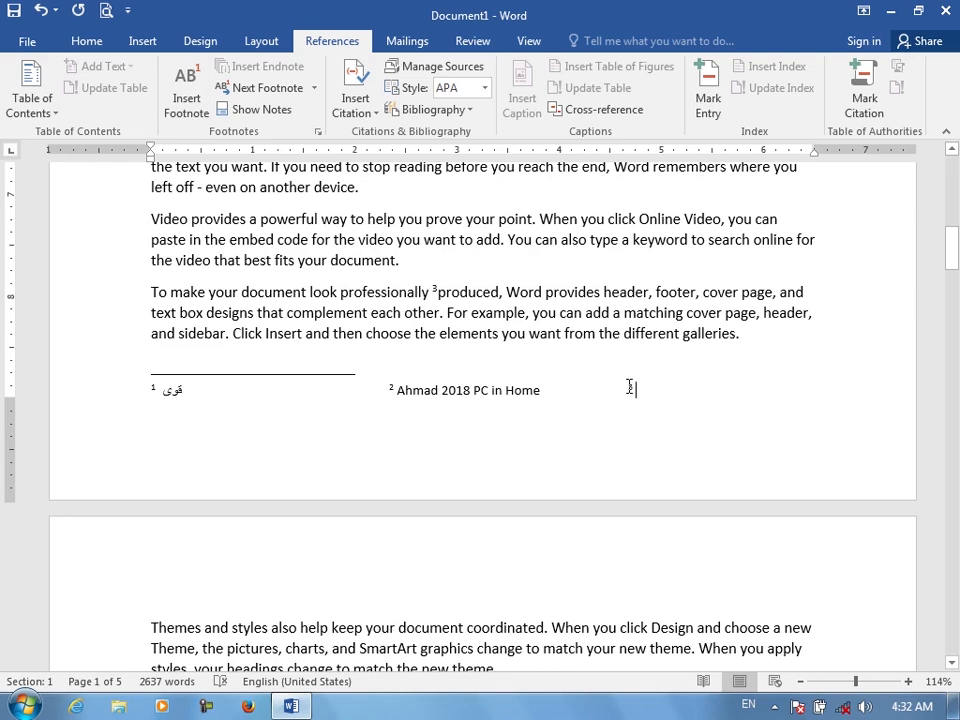
drag(635, 388, 129, 392)
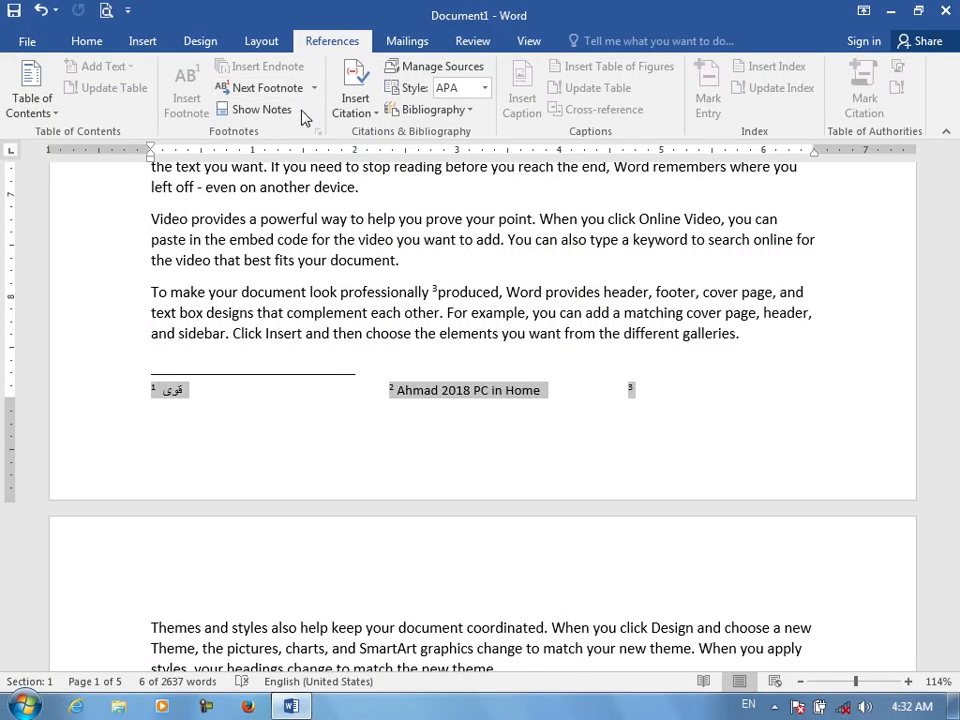
click(354, 313)
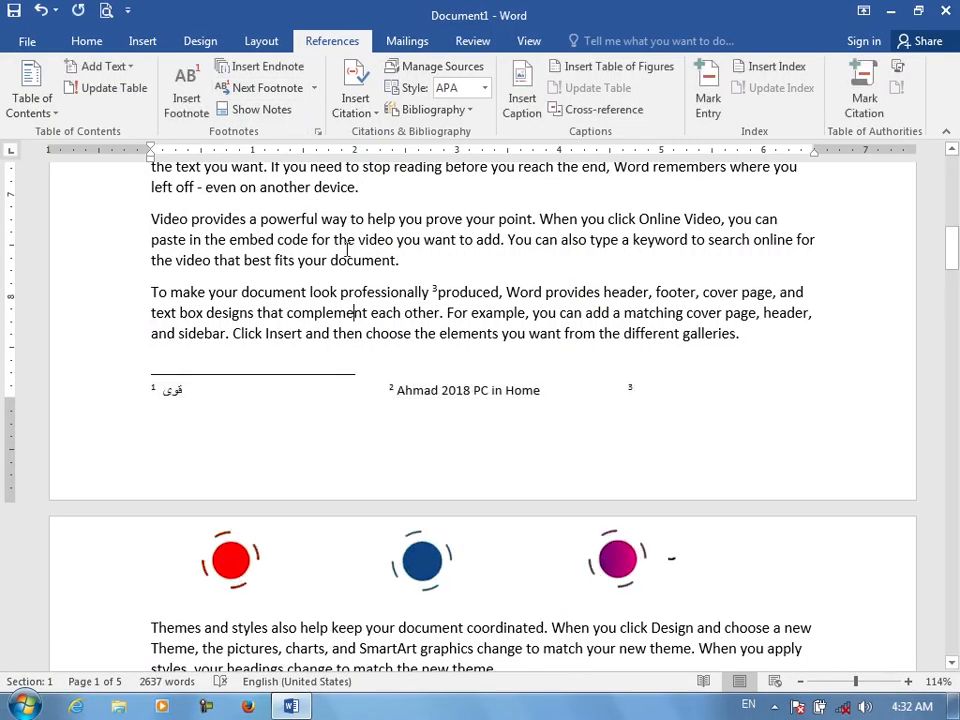
Set the footnote number format to a, b, c and apply it to the whole document
click(318, 132)
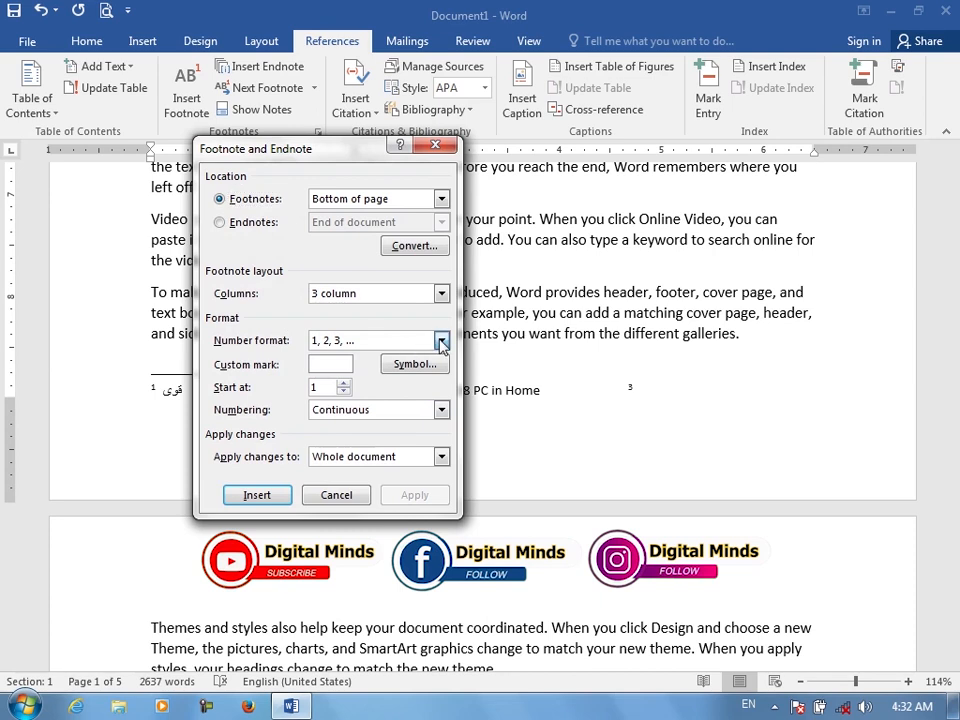
click(441, 341)
click(441, 341)
click(392, 456)
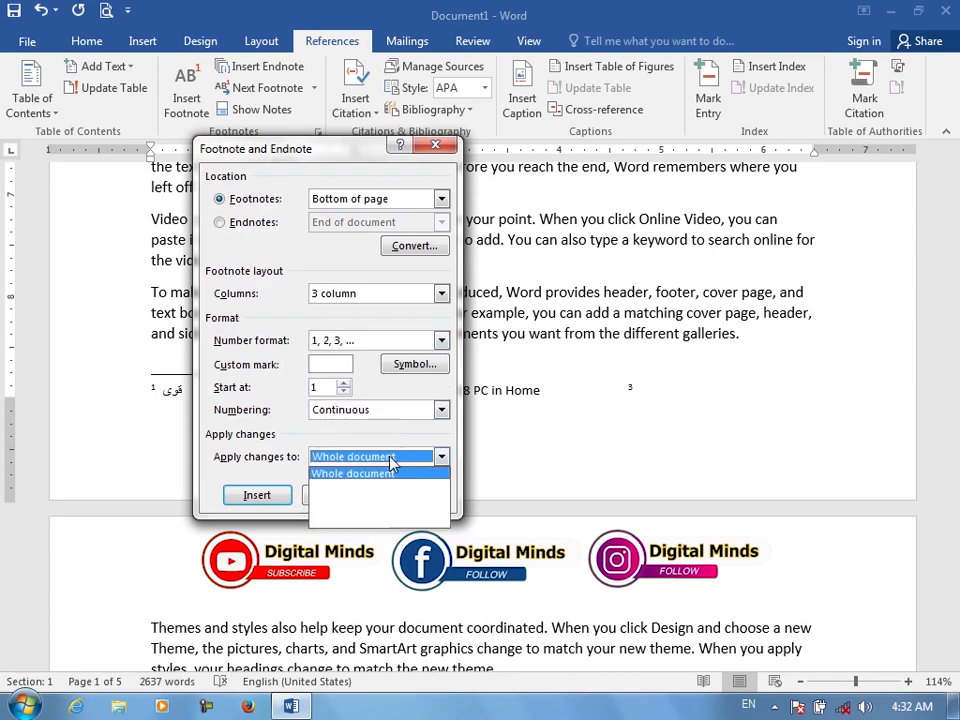
click(392, 458)
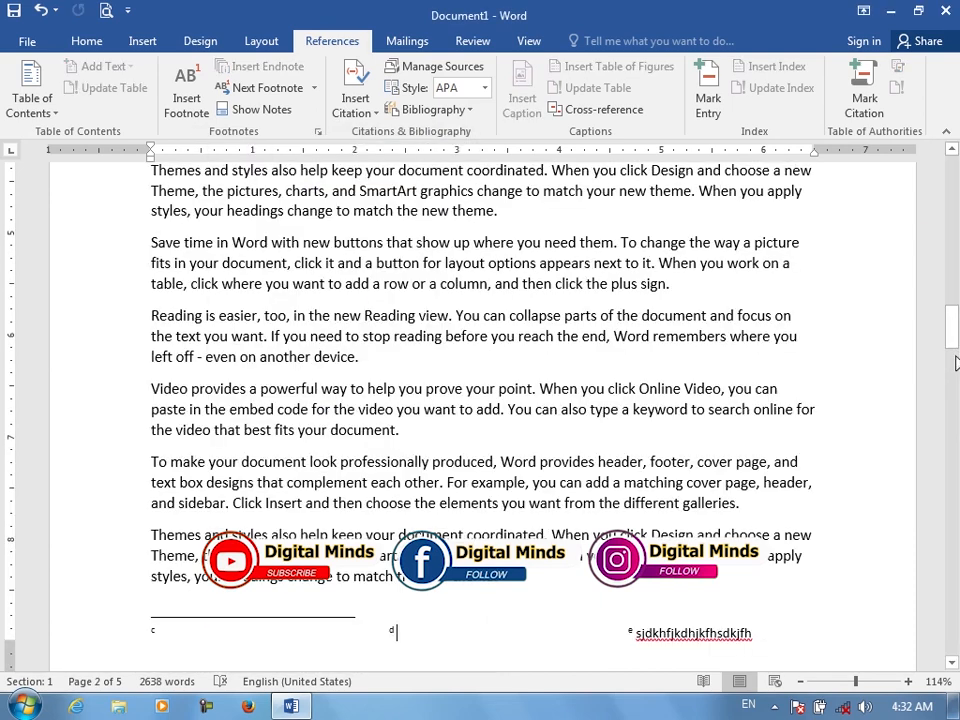
drag(956, 337, 956, 228)
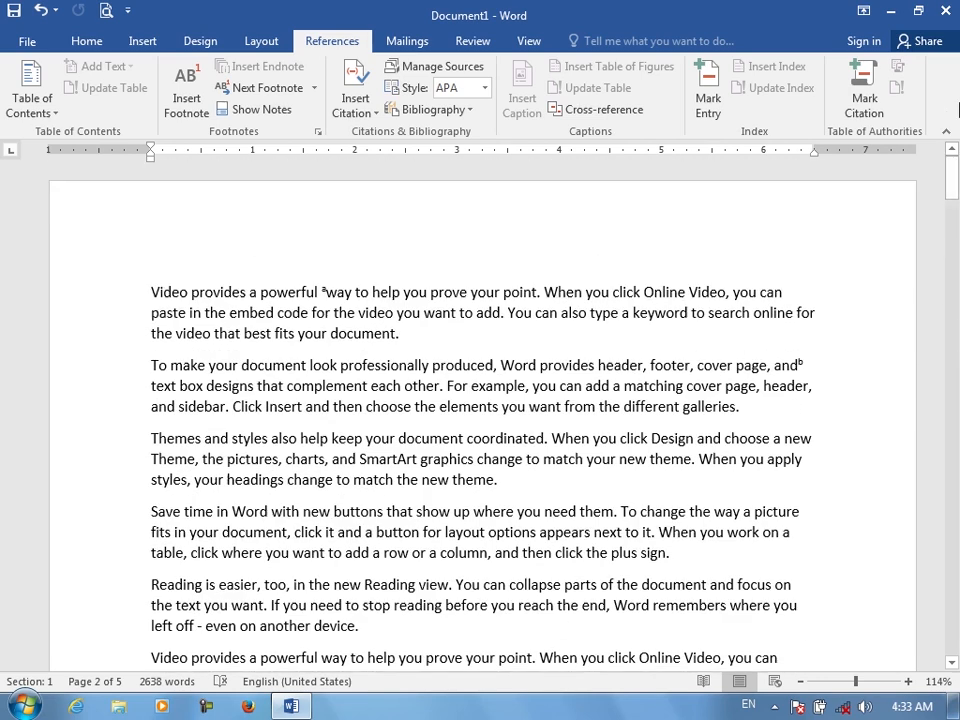
Set footnote numbering to start at c and confirm the Footnote and Endnote dialog
click(318, 133)
click(329, 387)
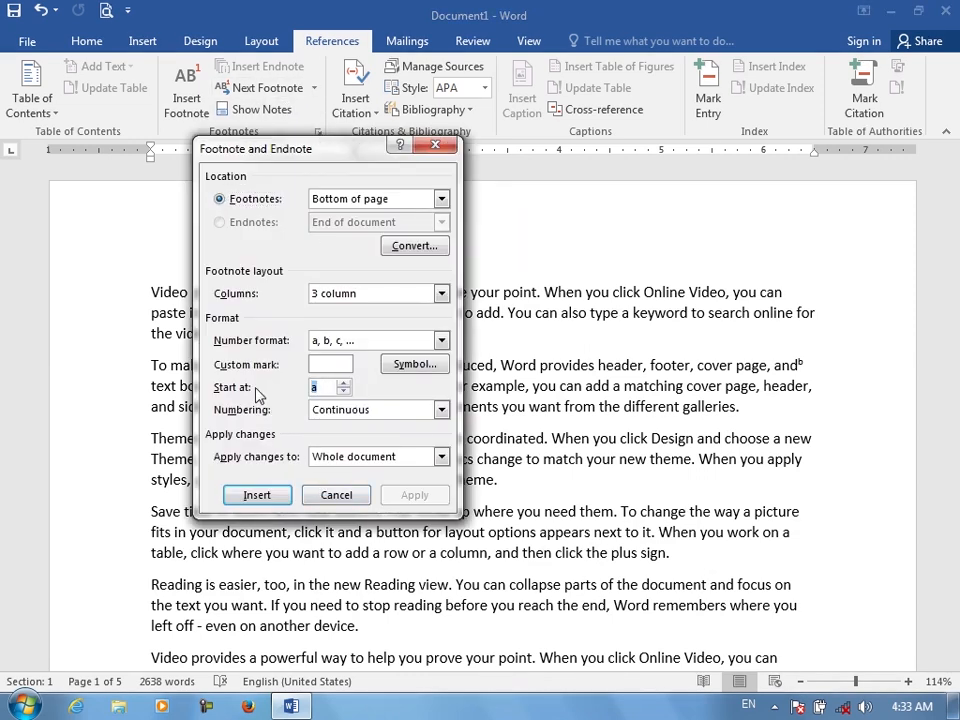
click(257, 494)
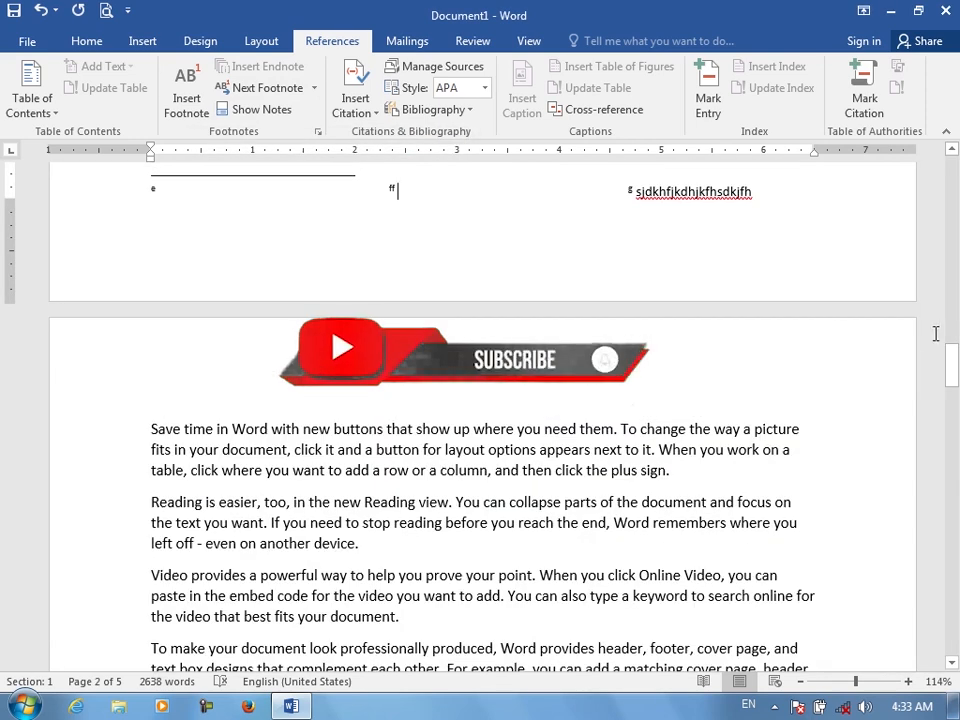
drag(955, 382, 955, 262)
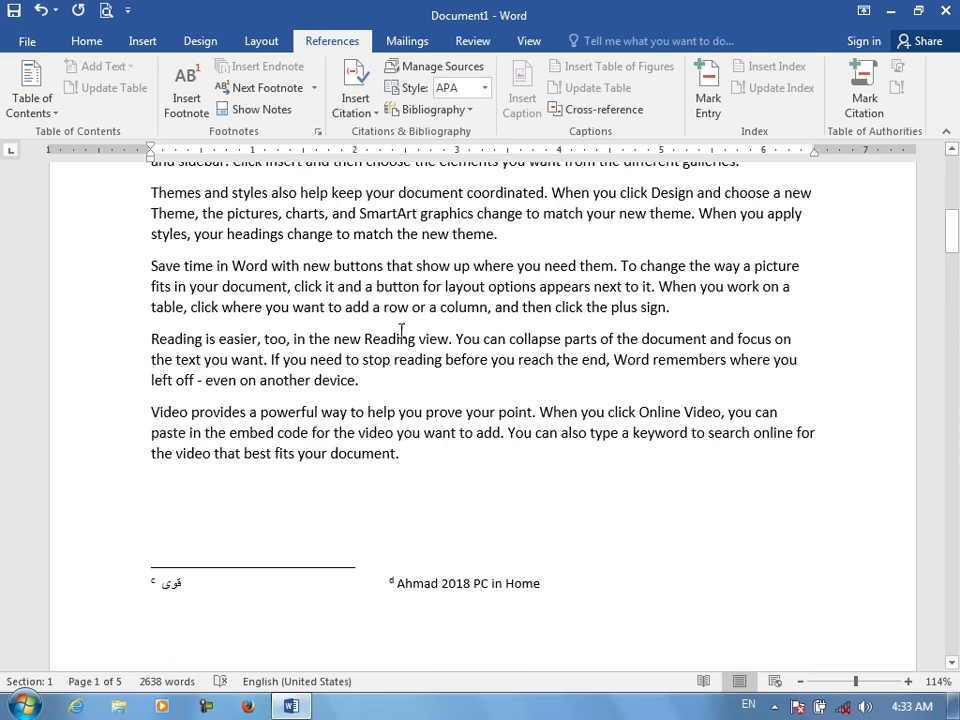
click(318, 132)
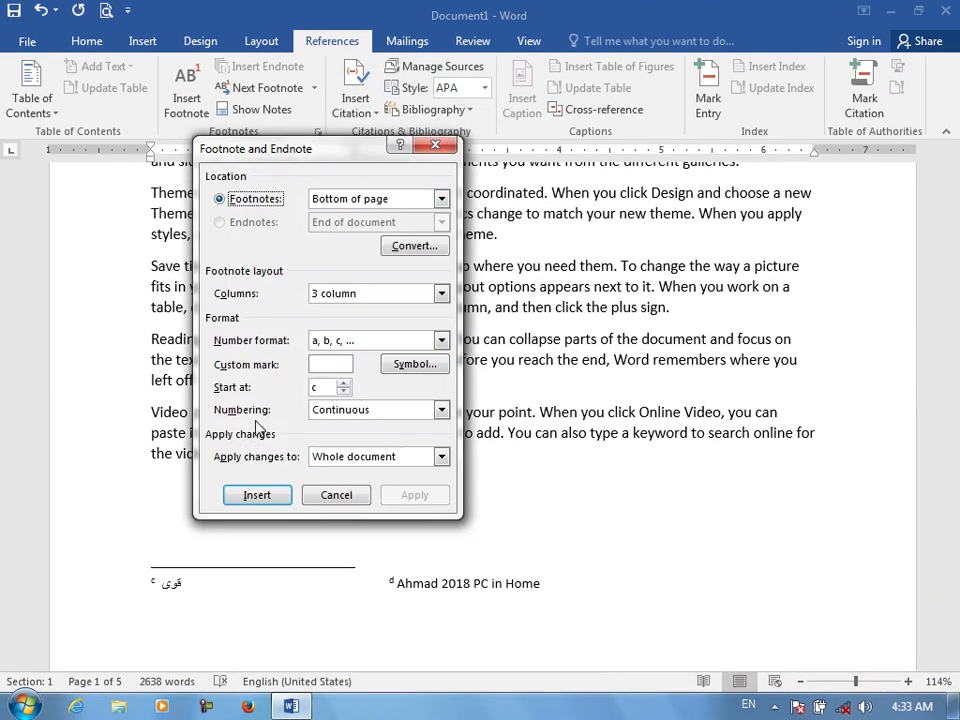
click(399, 413)
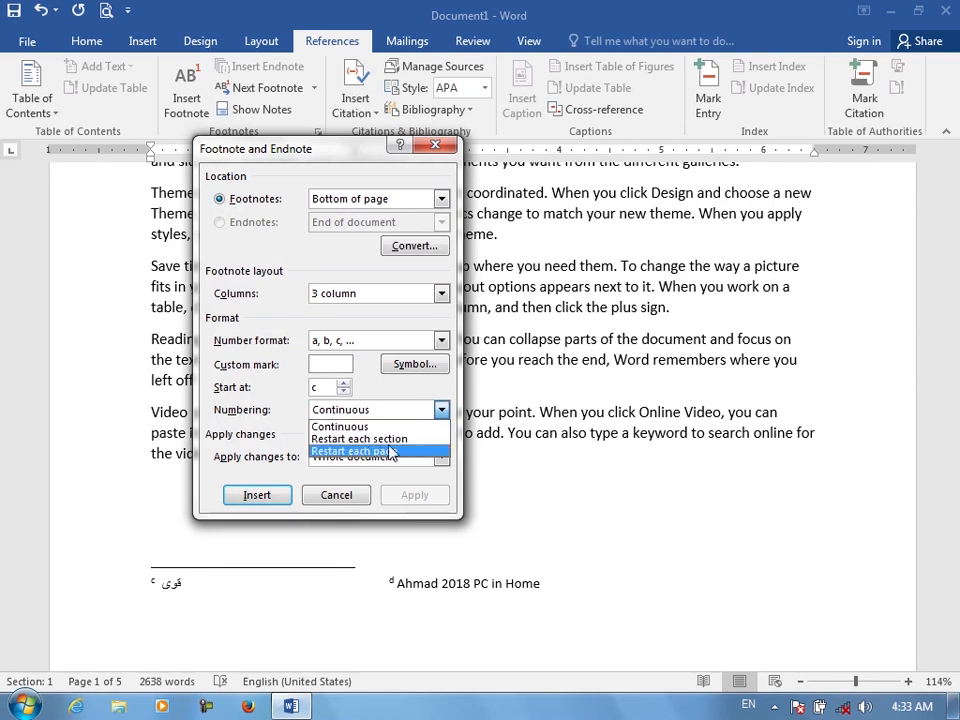
click(405, 427)
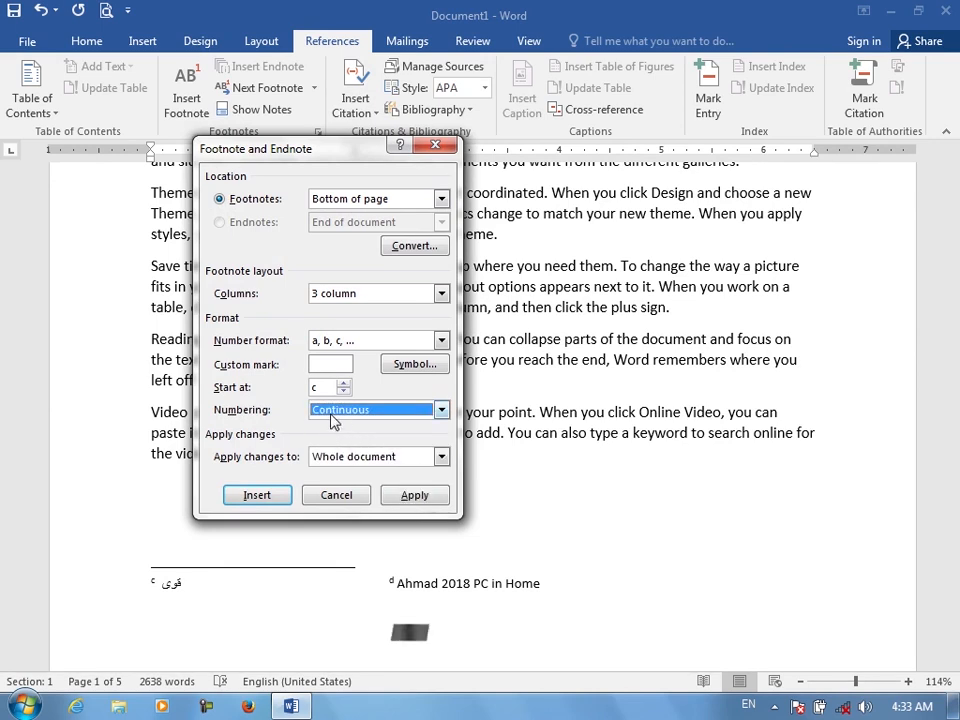
click(324, 413)
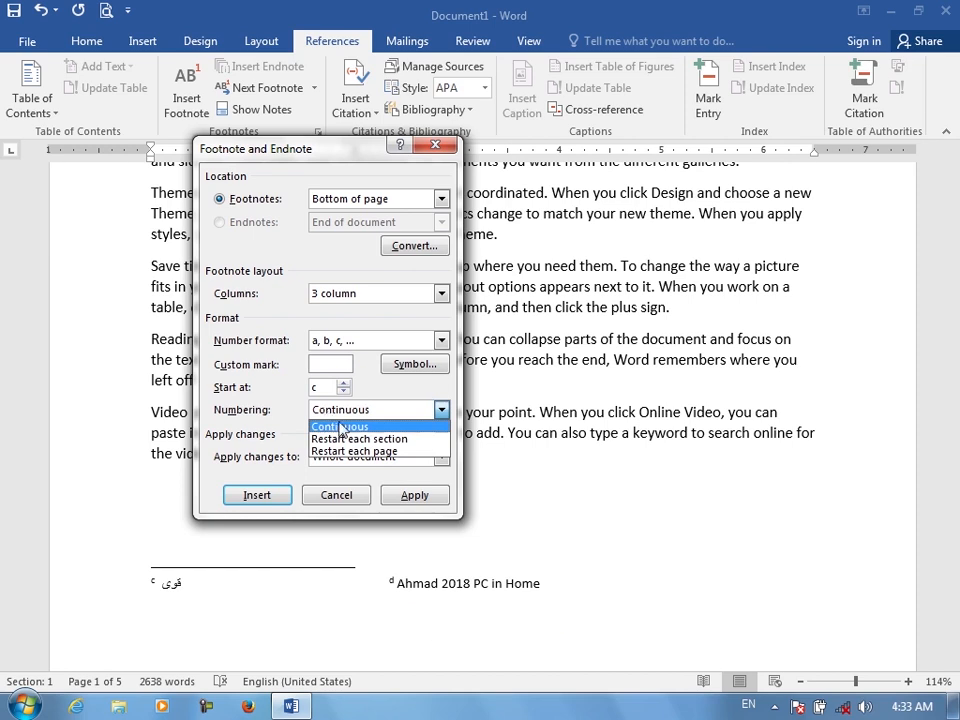
click(340, 428)
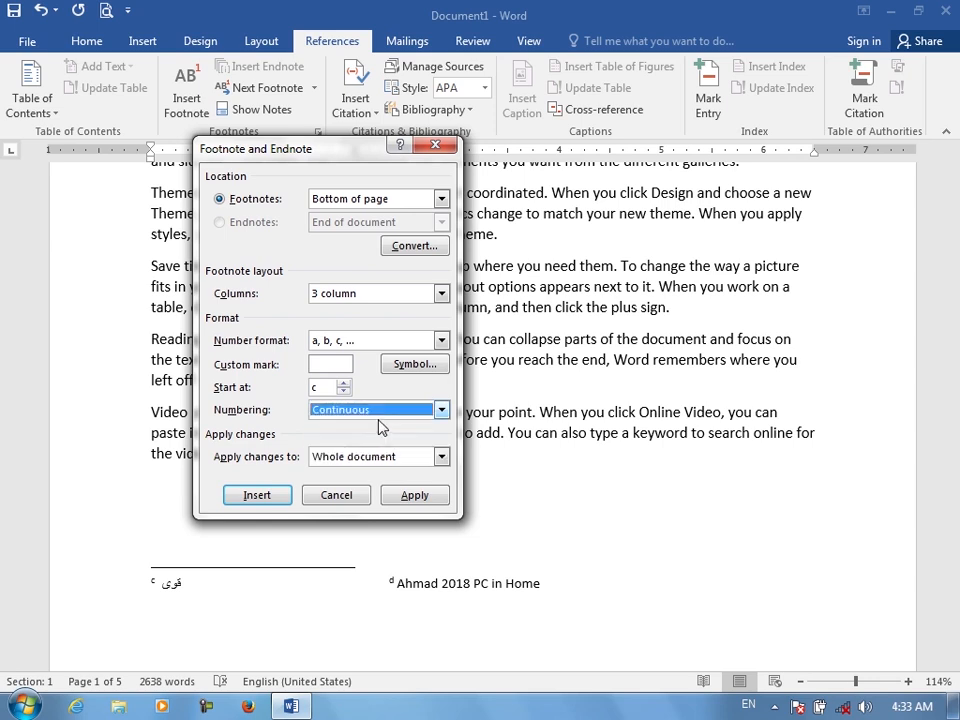
click(360, 500)
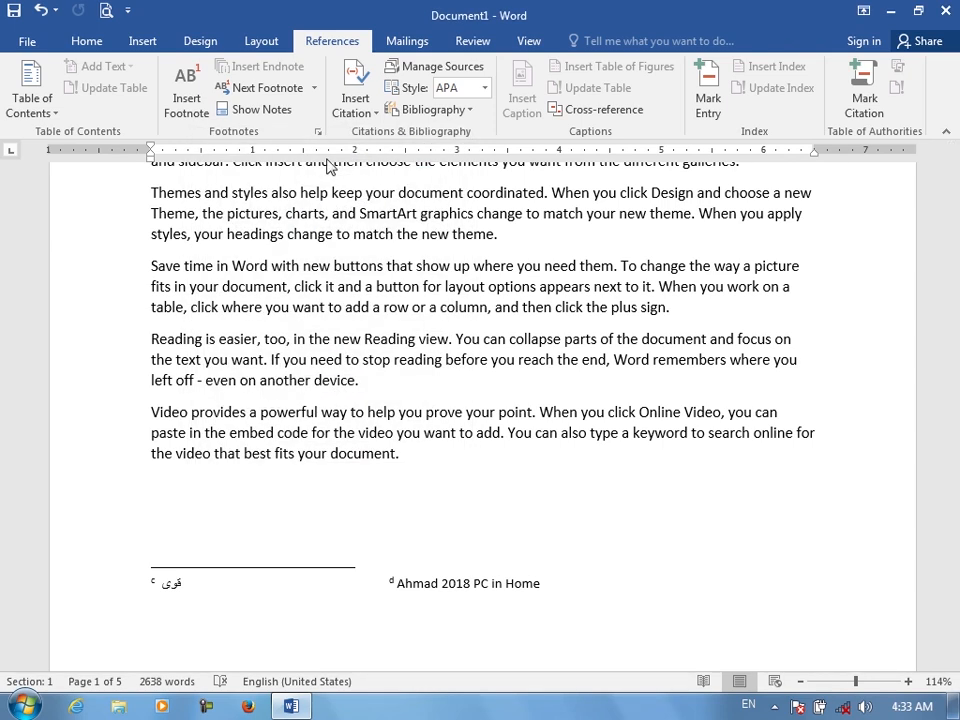
Try to delete all the footnote text at the page bottom
key(ctrl+a)
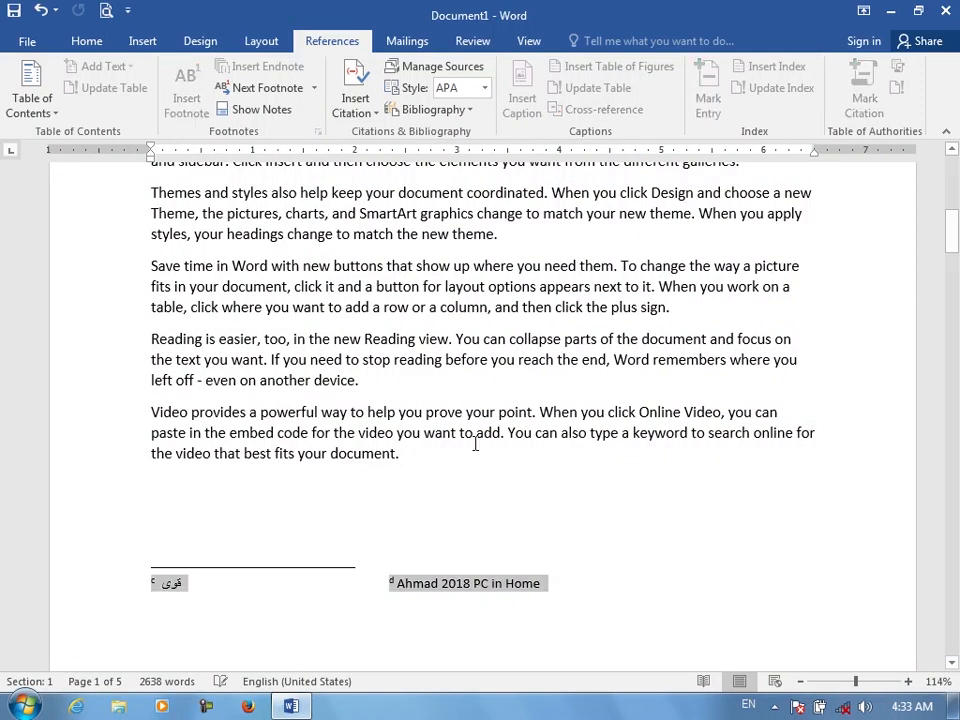
key(Delete)
click(600, 330)
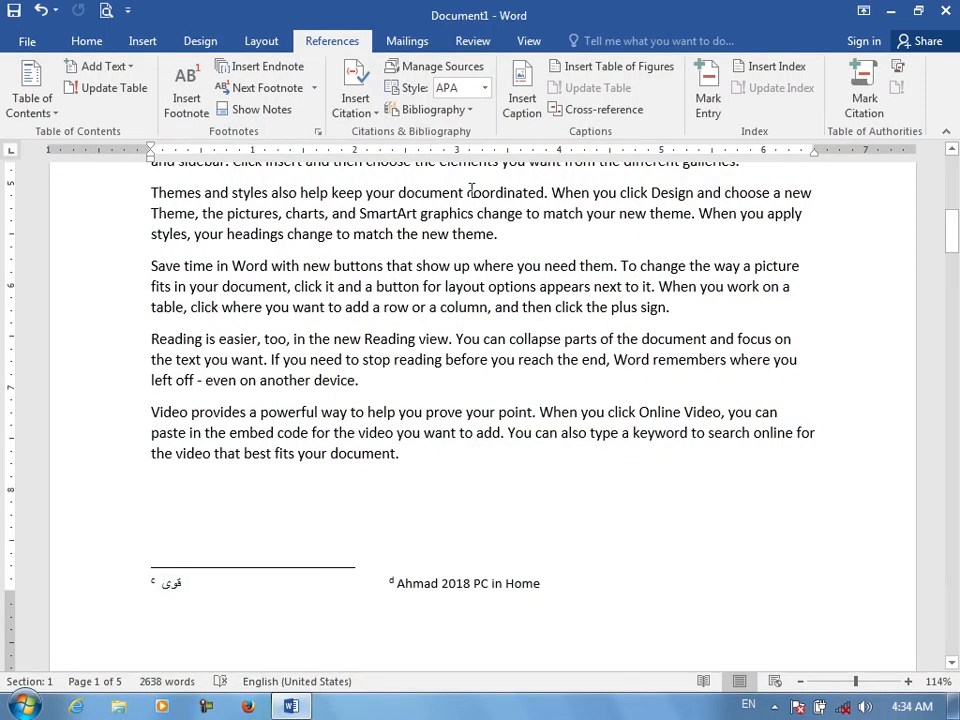
Select the third paragraph and start creating a new Book citation source, entering the author's name
click(371, 116)
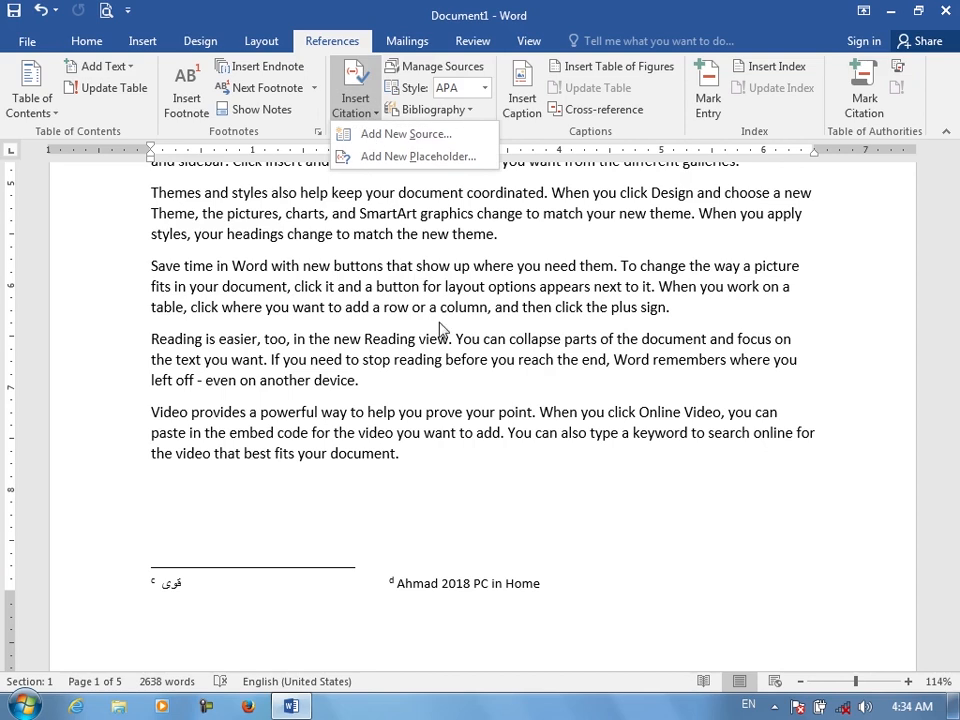
click(497, 378)
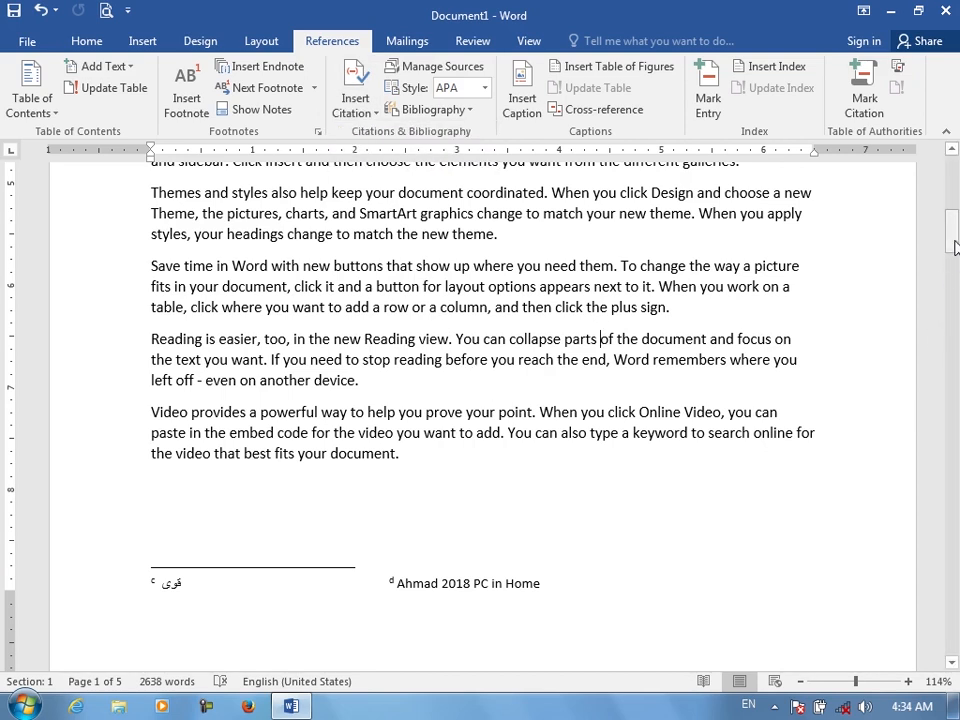
drag(952, 232, 955, 162)
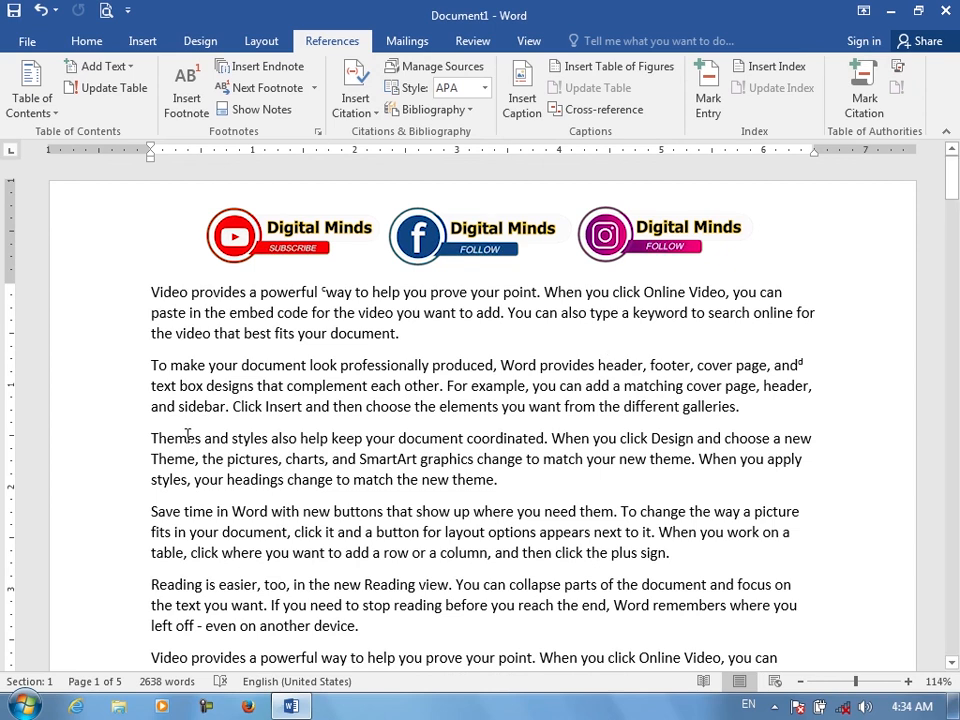
drag(187, 438, 497, 480)
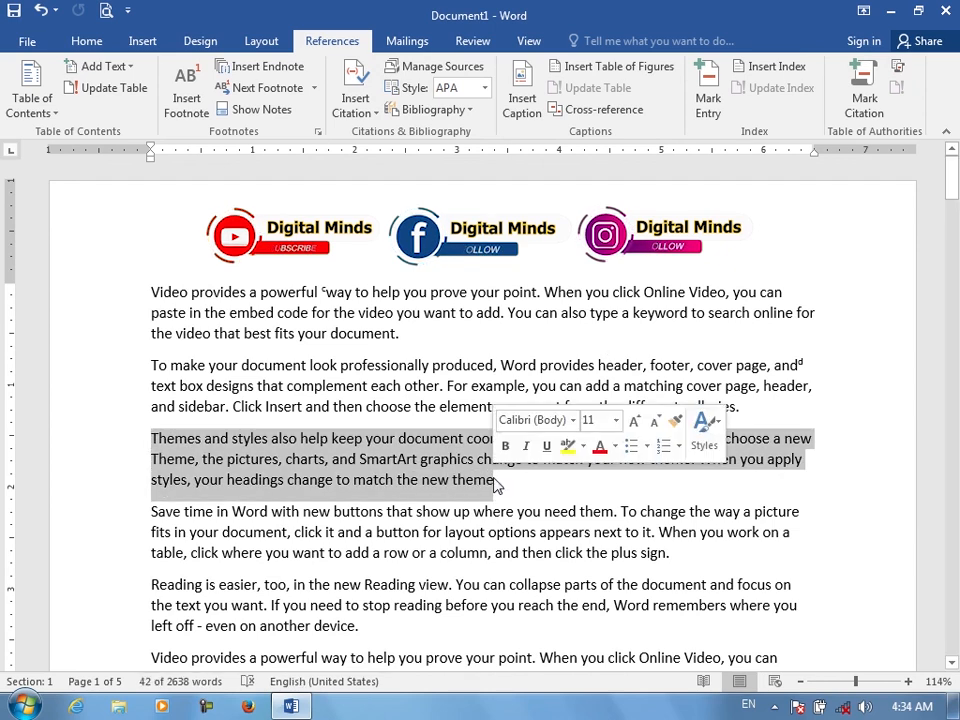
click(376, 112)
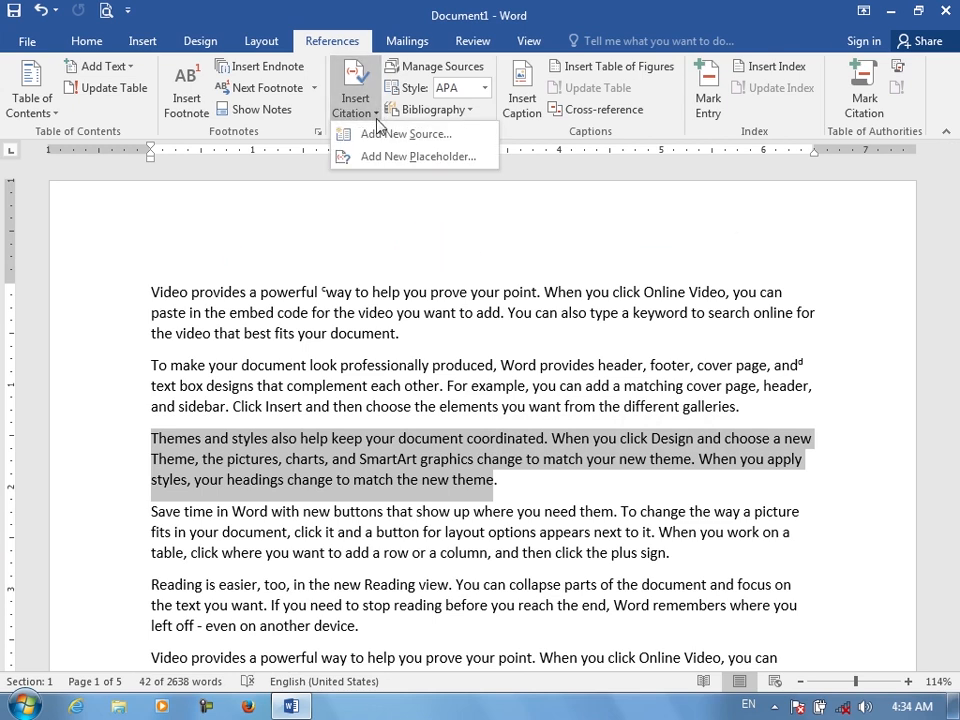
click(427, 137)
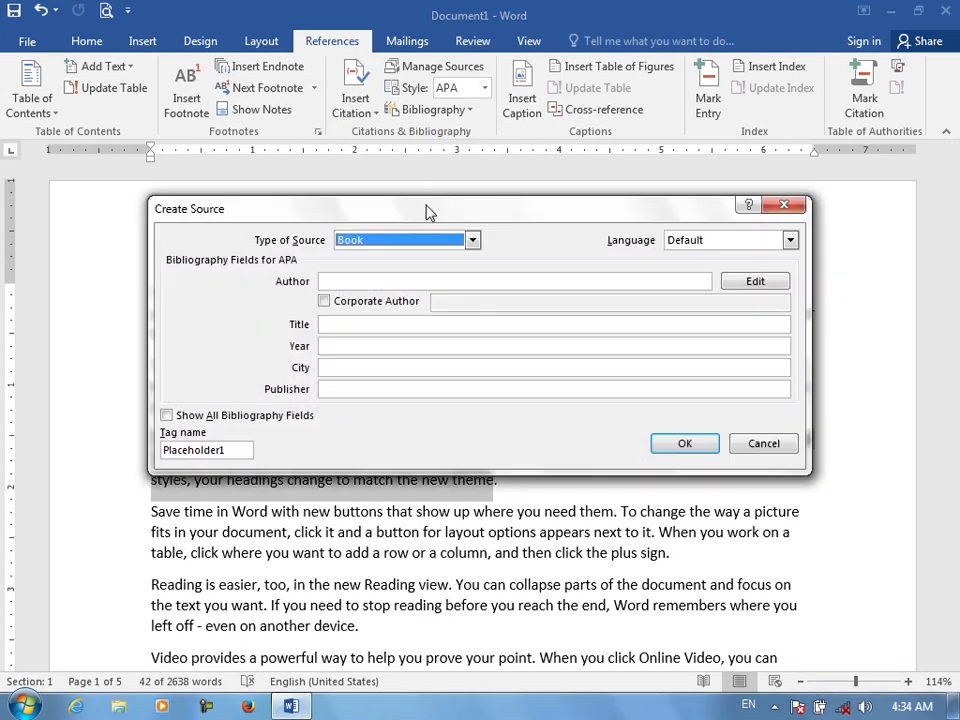
drag(436, 220, 447, 170)
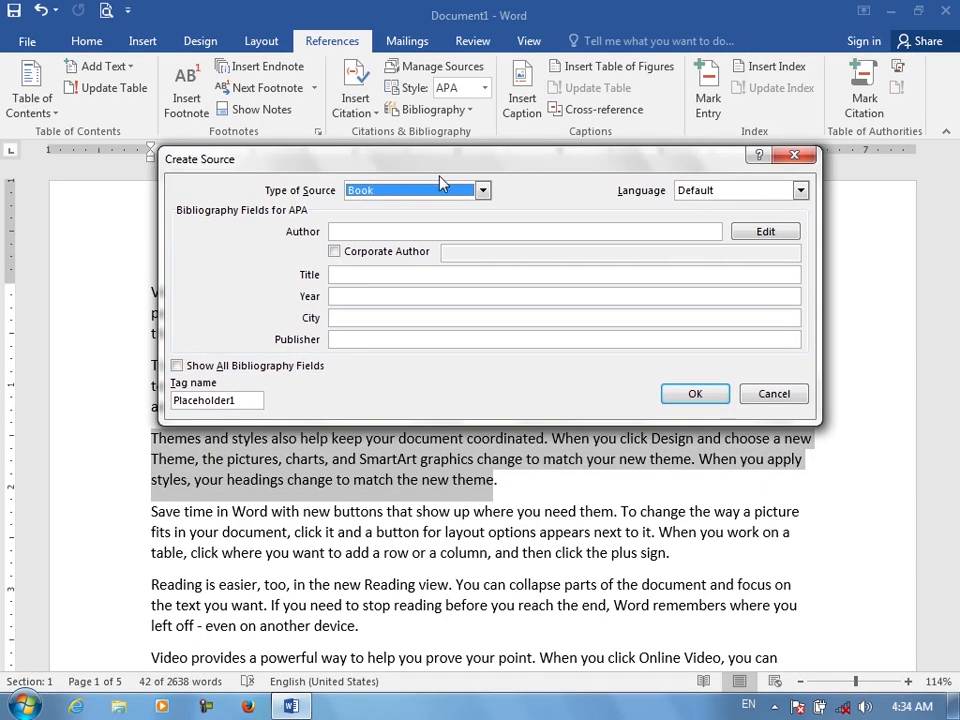
click(381, 231)
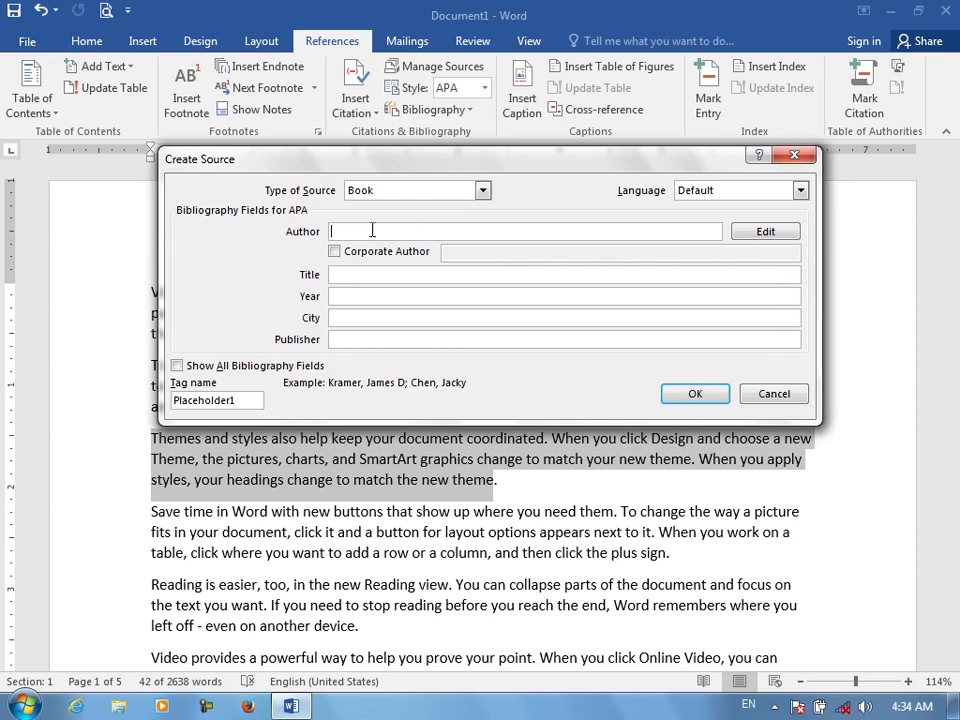
text(Ahmad)
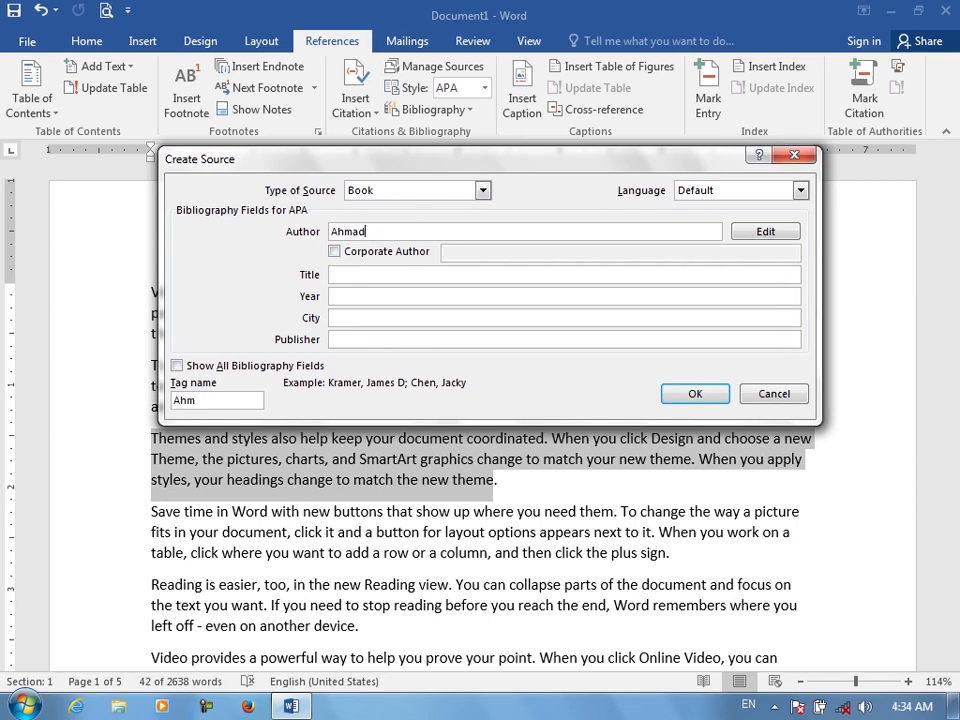
Add a second author to the source by entering the last and first name in the Edit Name dialog
click(778, 231)
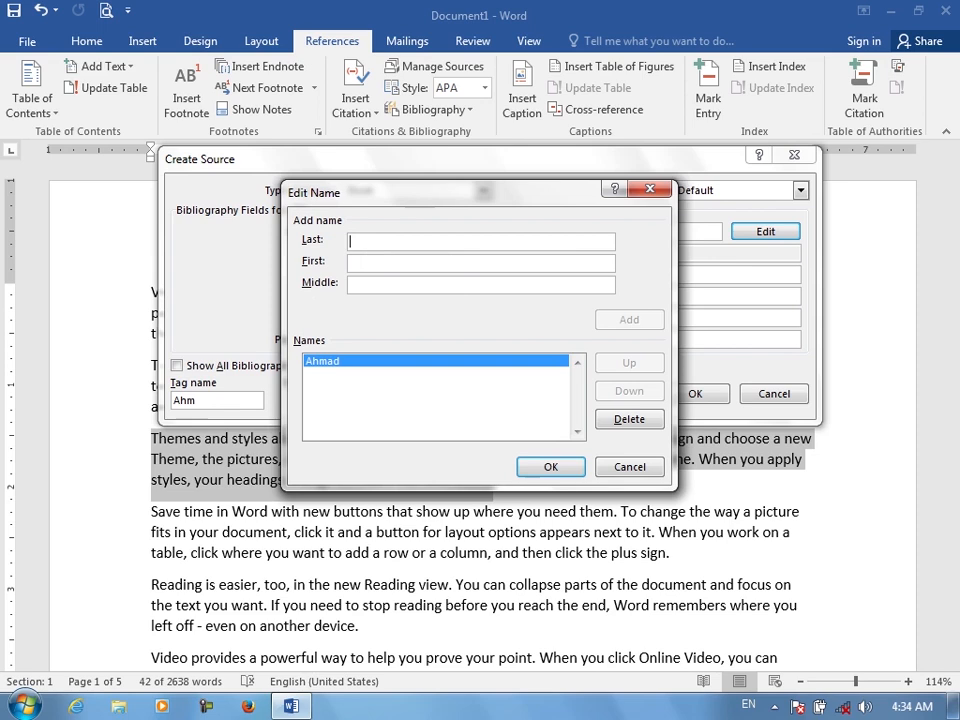
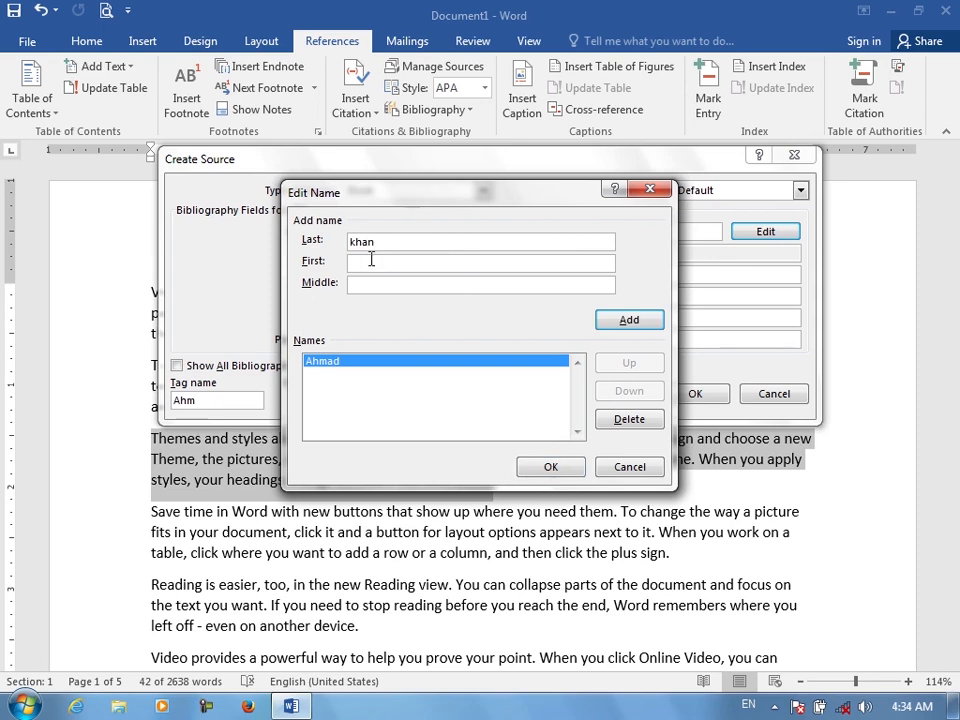
click(371, 263)
text(h)
text(d)
text(Jan)
click(616, 316)
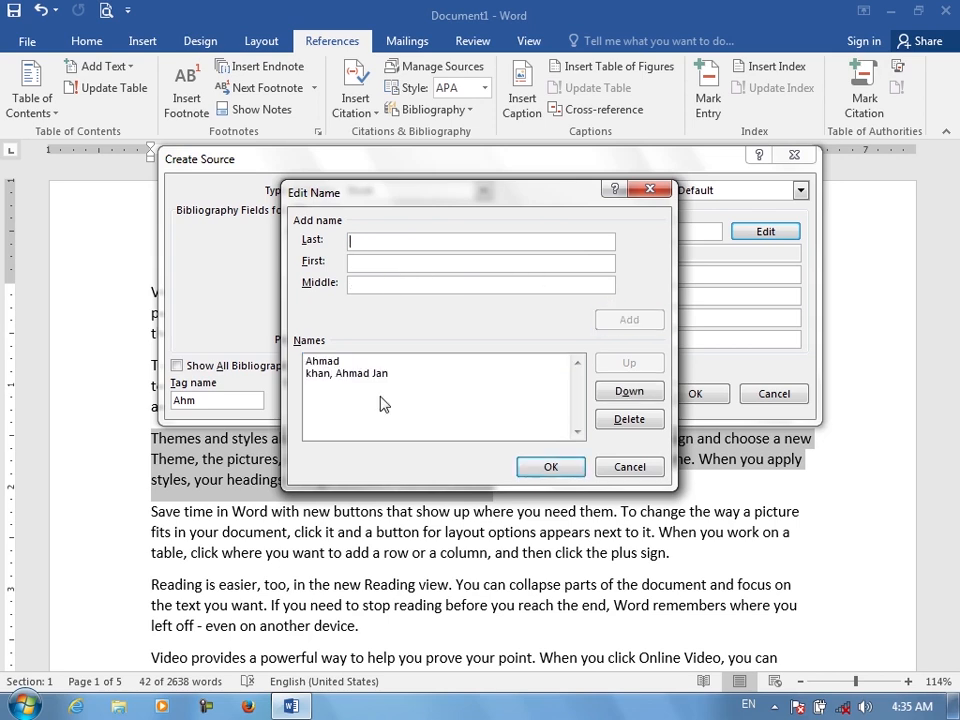
click(549, 467)
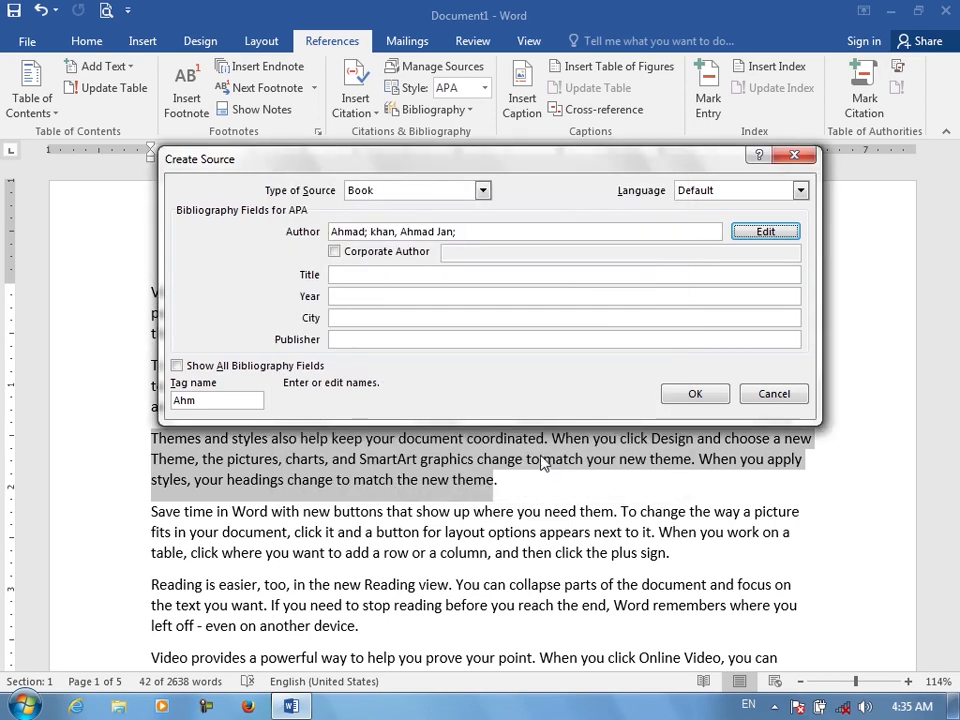
click(341, 255)
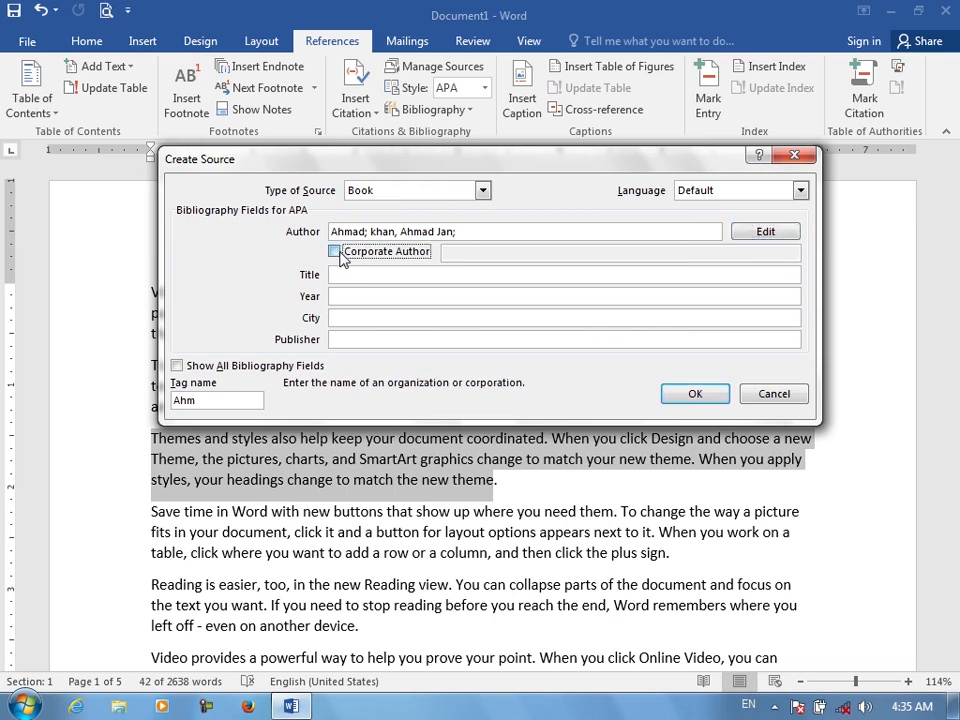
click(341, 256)
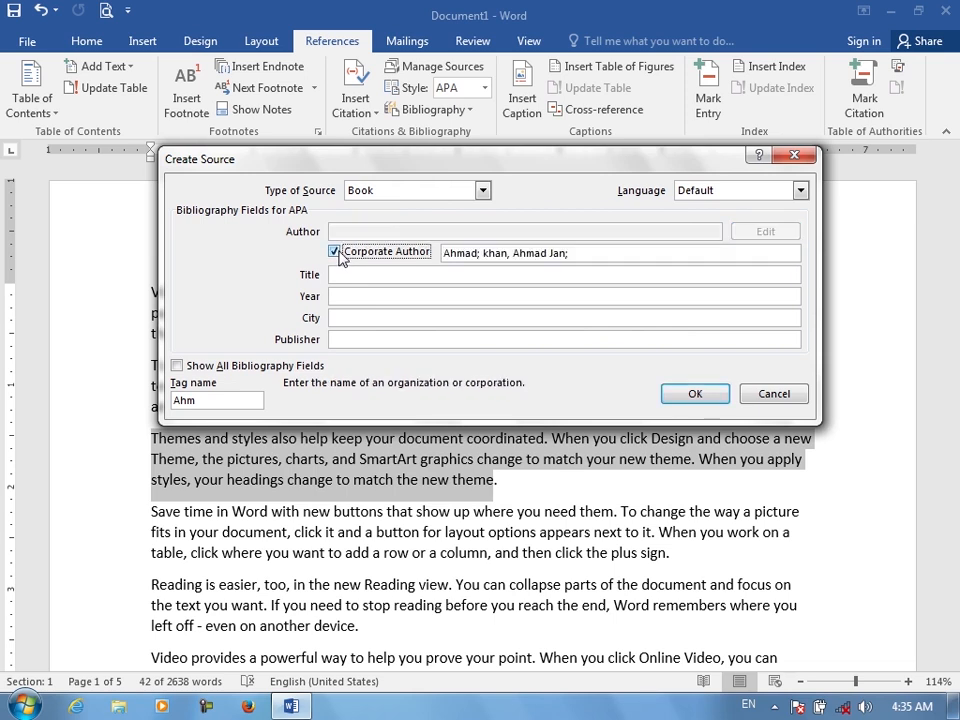
click(340, 256)
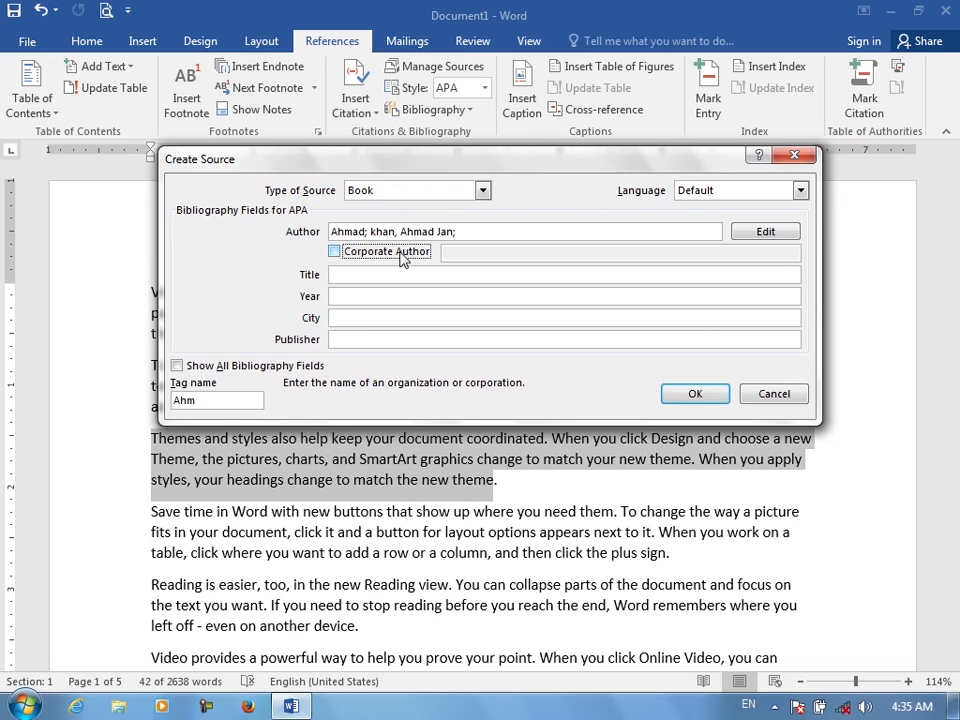
Enter Word 2016 as the source title and 2017 as the year
click(372, 275)
text(W)
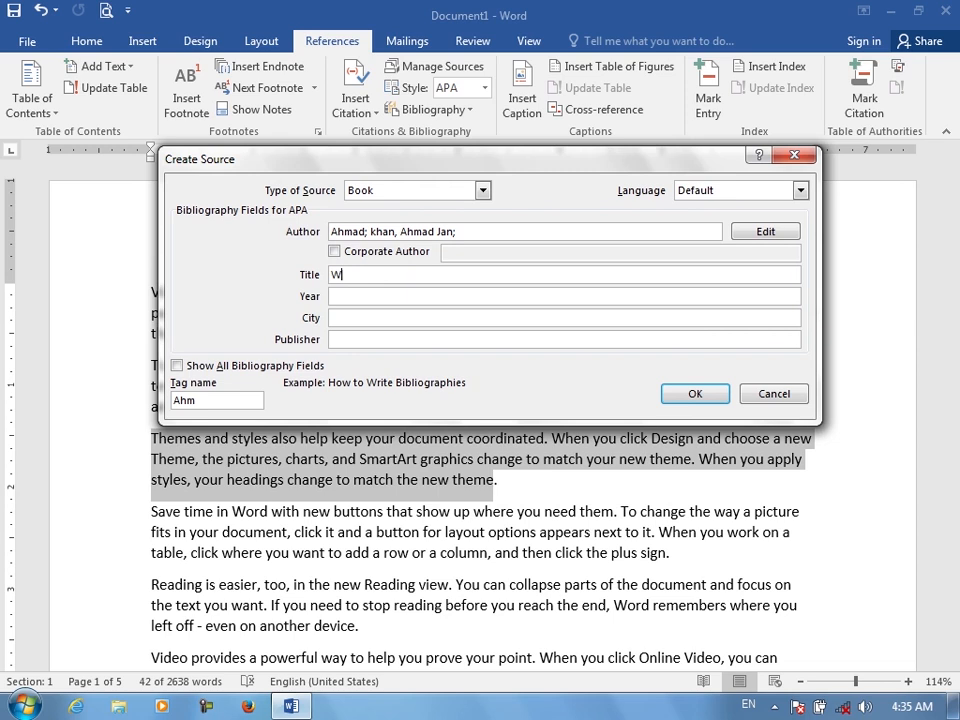
text(ord 2016)
click(376, 296)
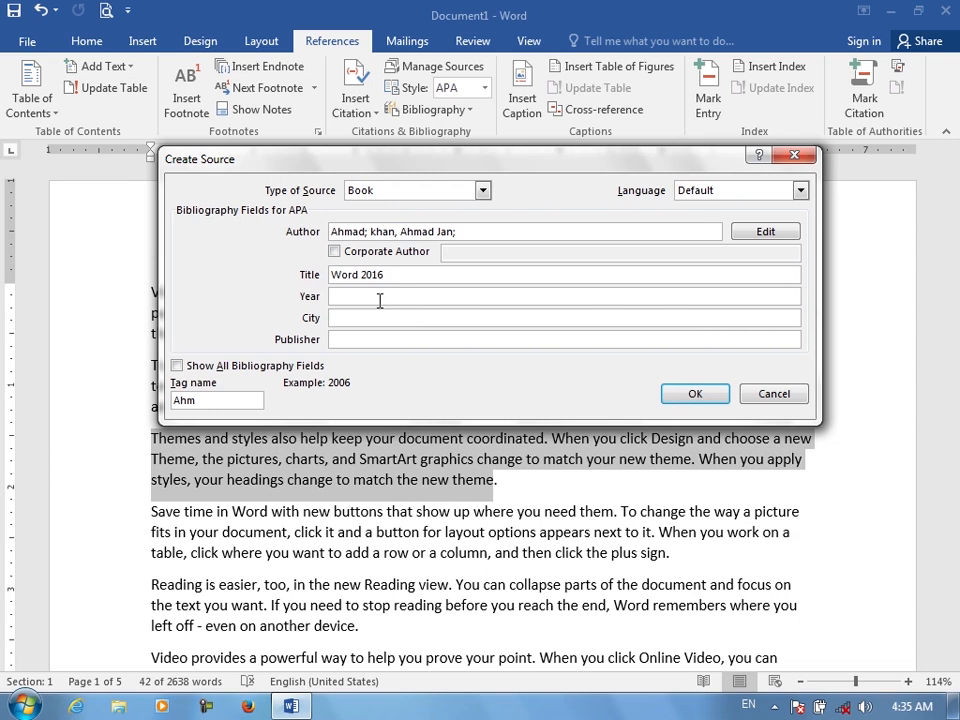
text(2017)
Enter Kabul as the city and Muslim as the publisher
click(388, 317)
text(Kabul)
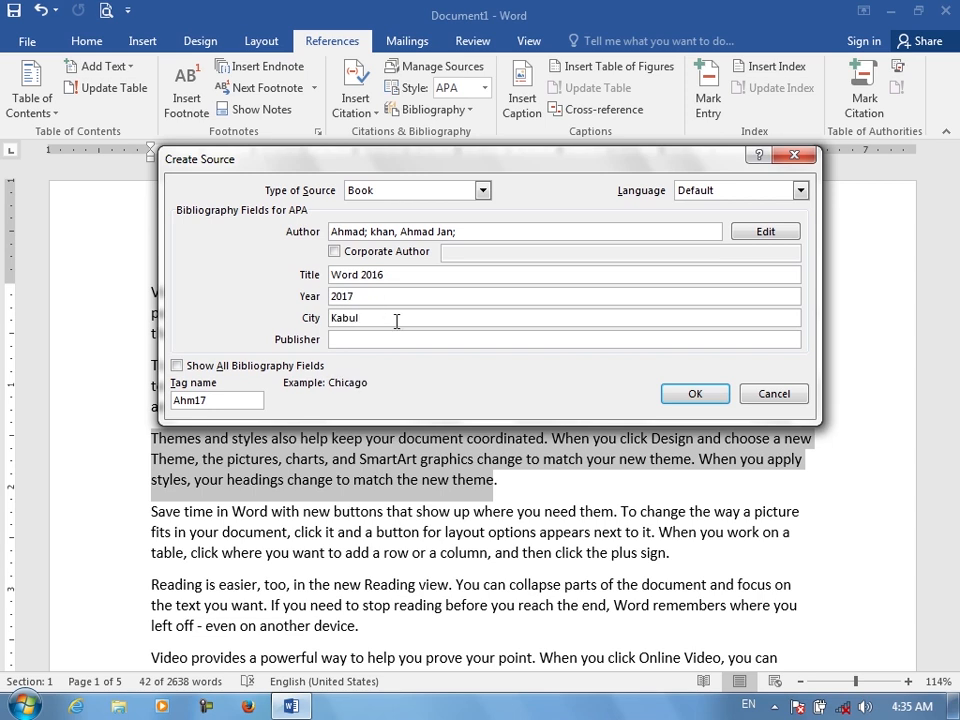
click(410, 339)
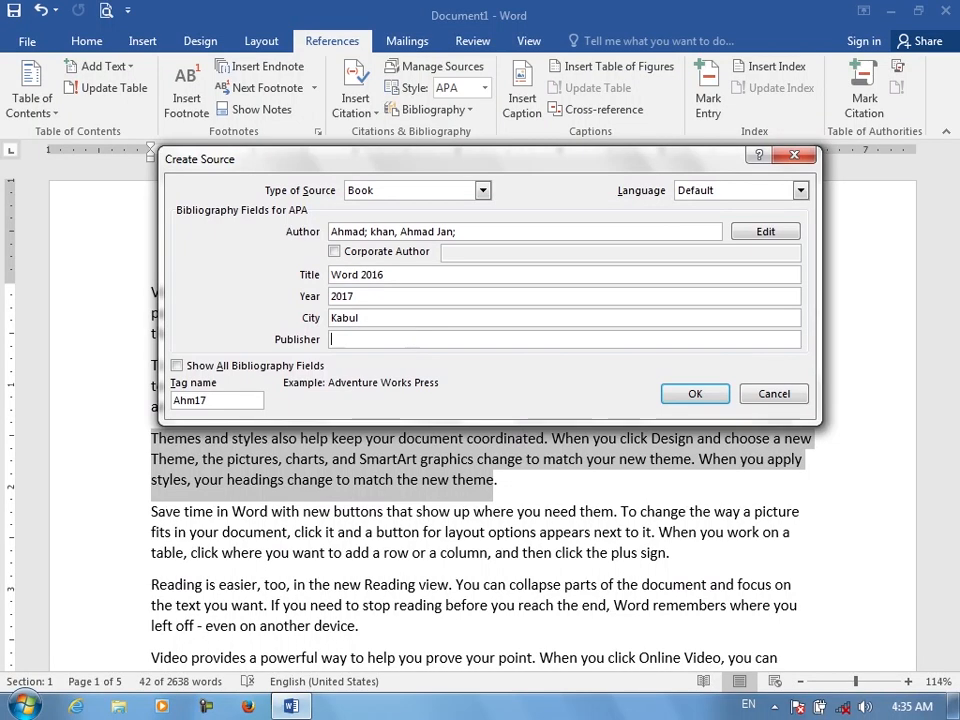
text(Muslim)
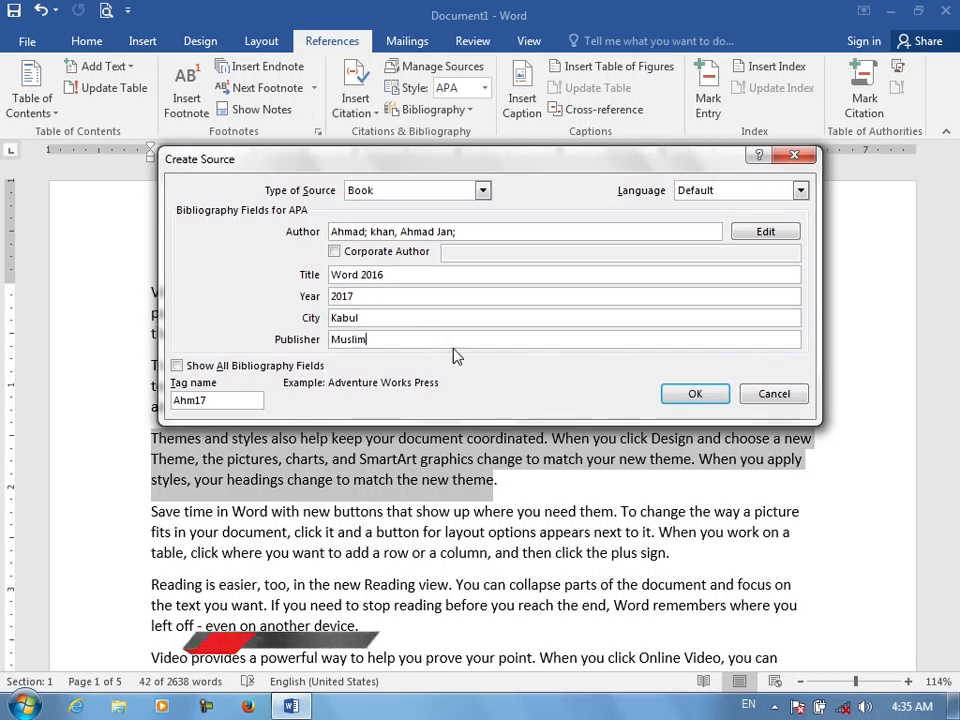
Show all bibliography fields and enter Kabul as State/Province and AF as Country/Region
click(178, 366)
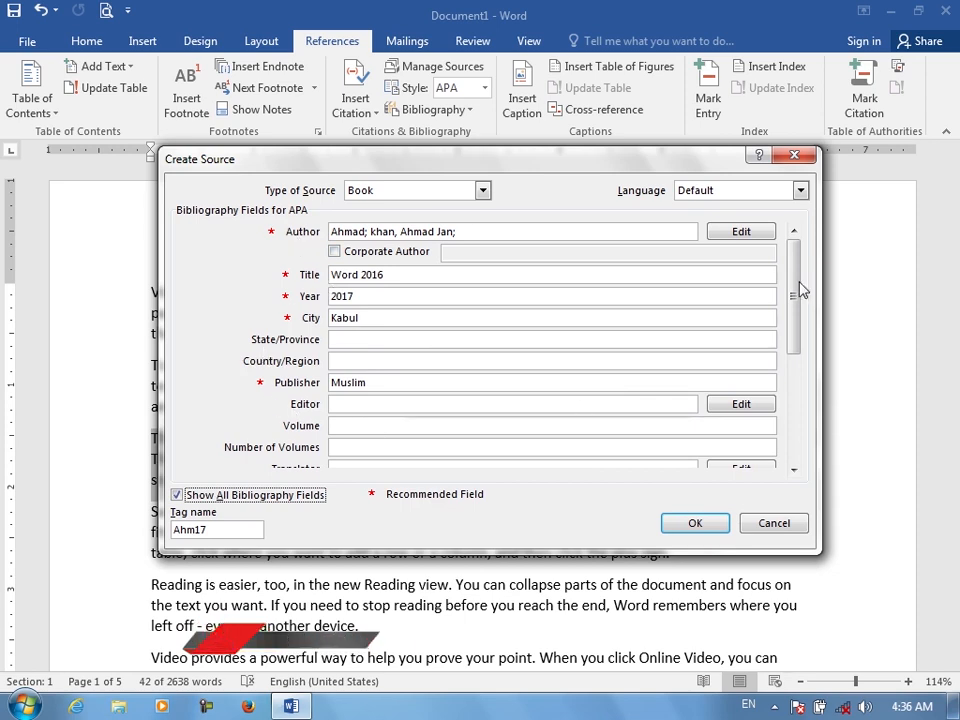
drag(791, 293, 791, 316)
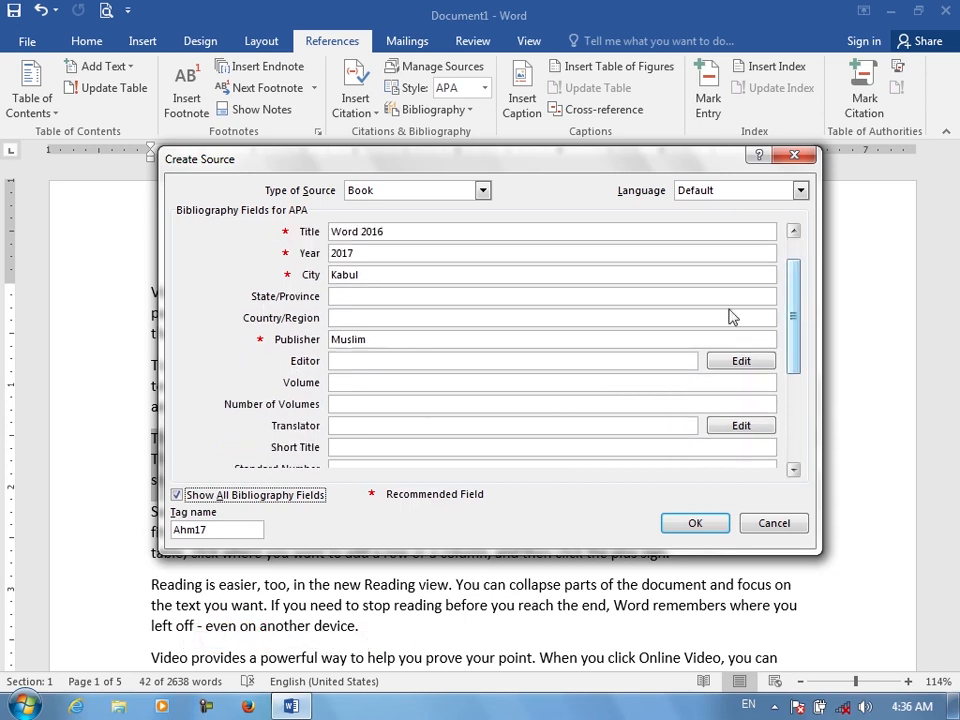
click(374, 298)
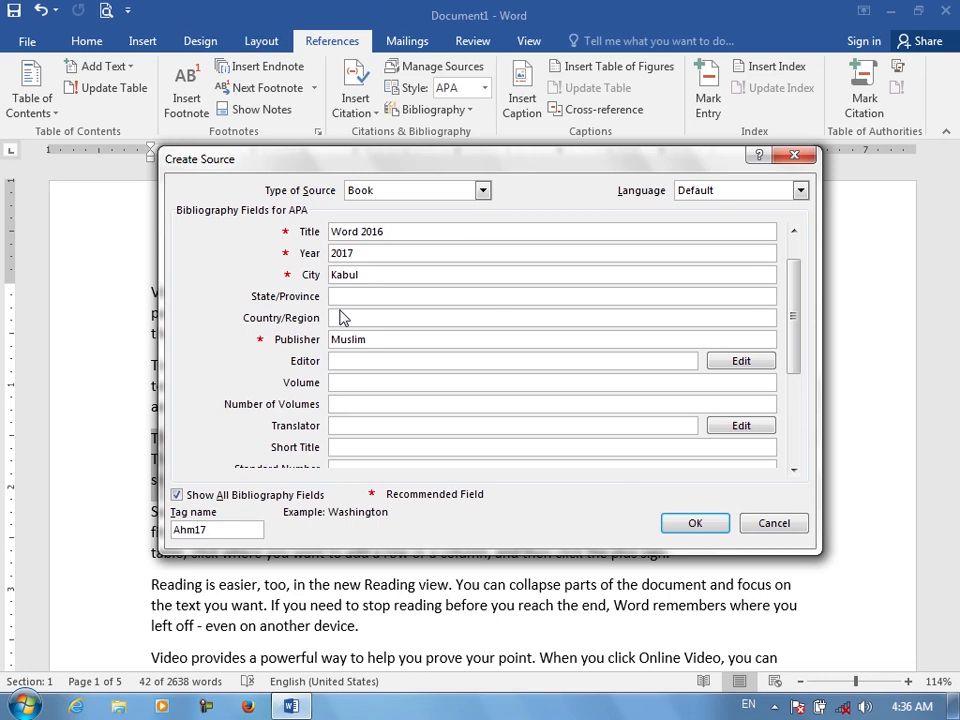
text(Kabul)
key(Tab)
text(F)
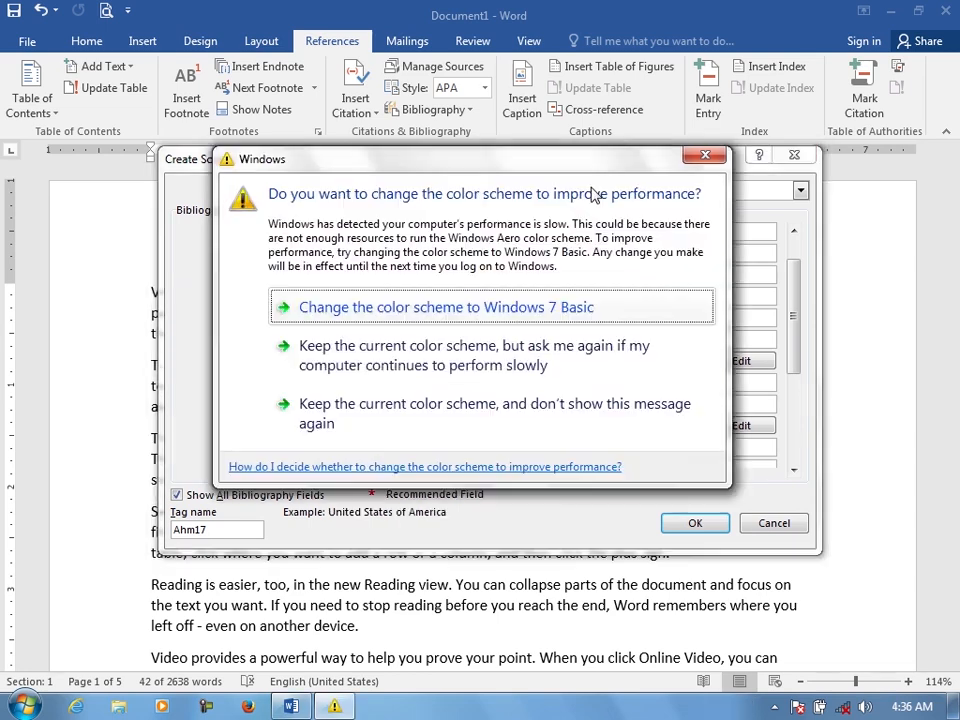
click(690, 150)
key(BackSpace)
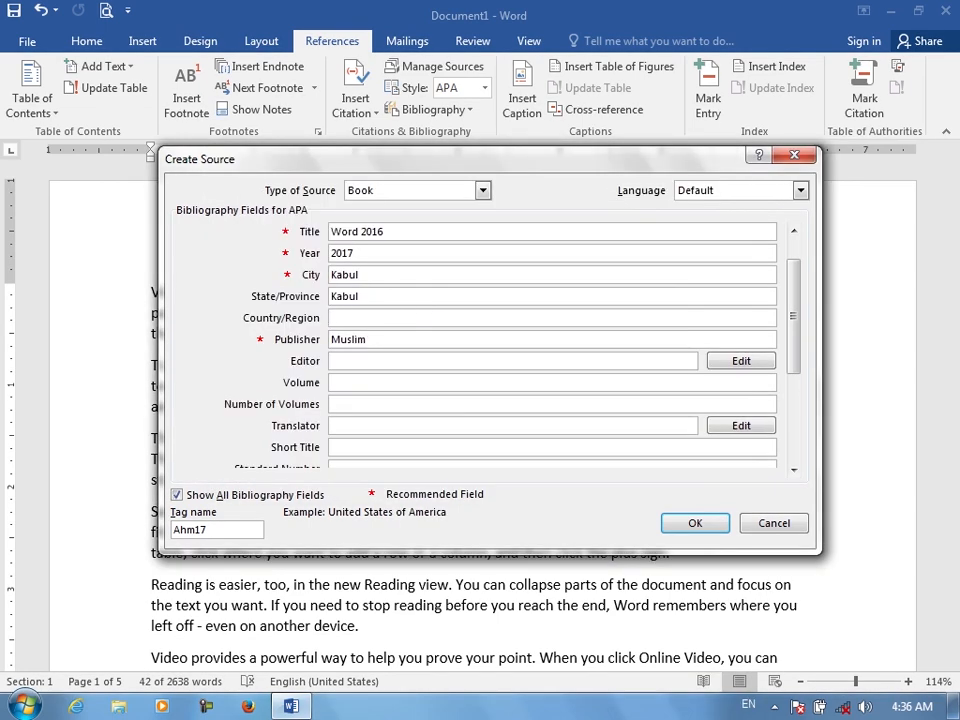
Enter the editor's name and set the number of volumes to 1000
click(422, 364)
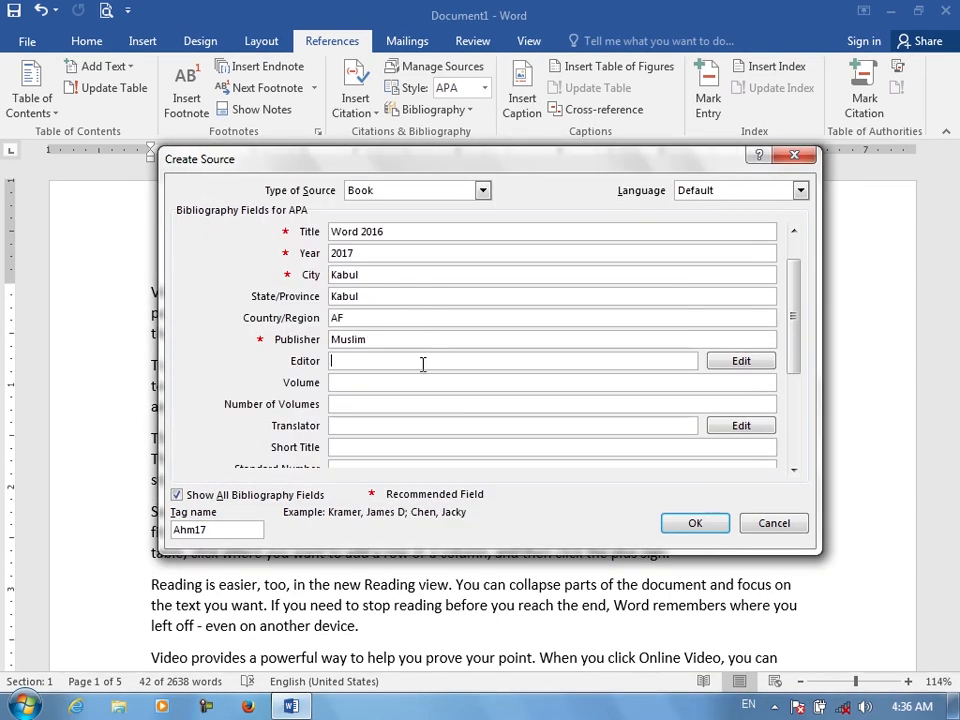
text(Noor)
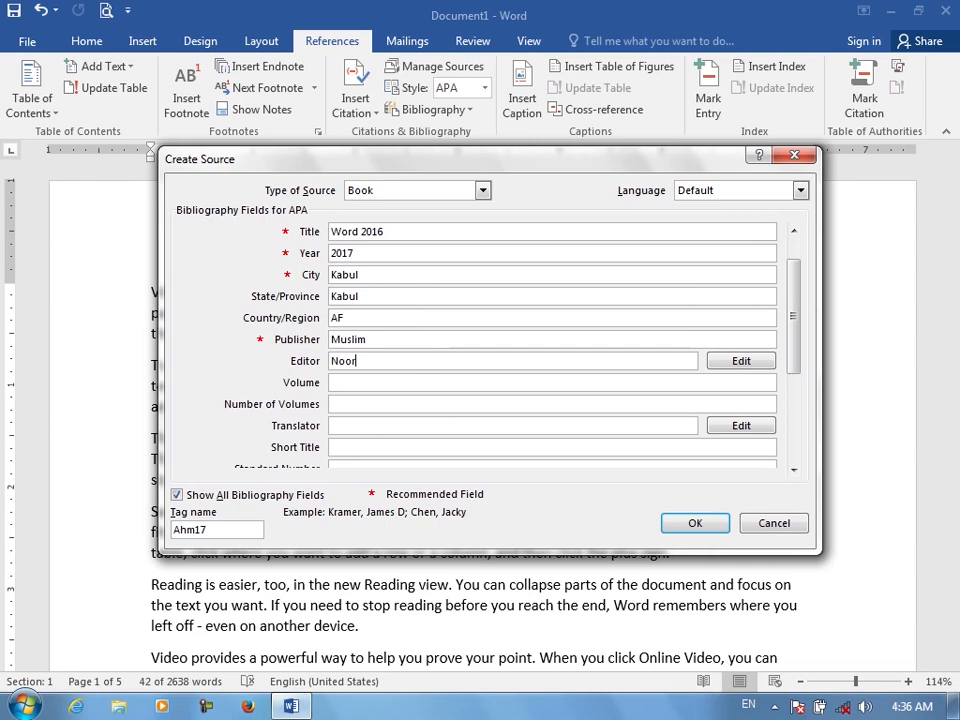
click(441, 384)
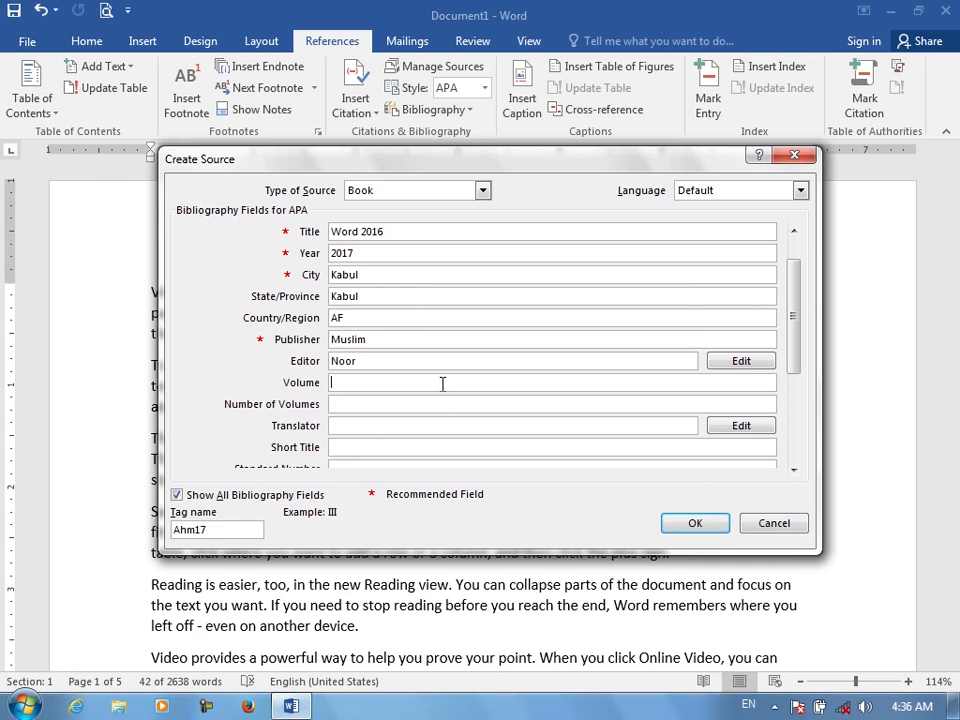
text(1)
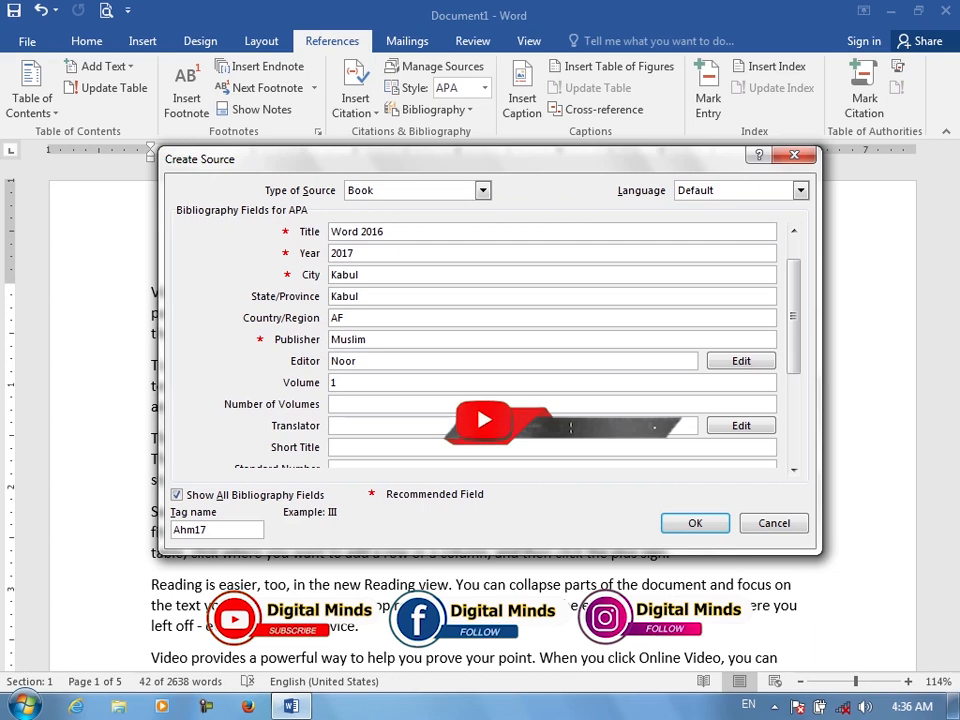
key(BackSpace)
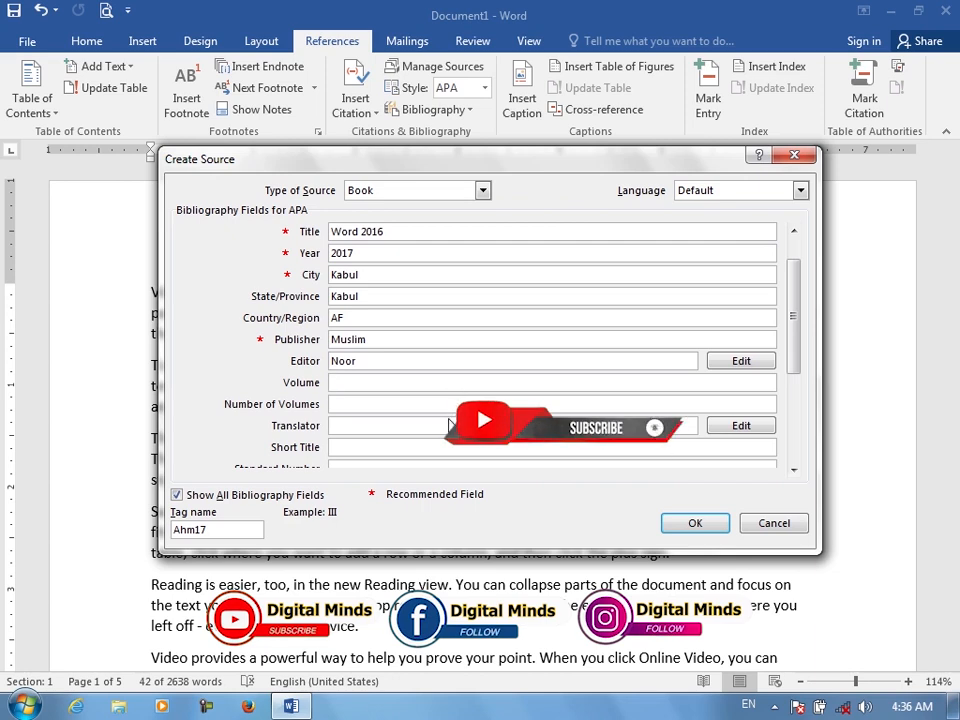
text(1000)
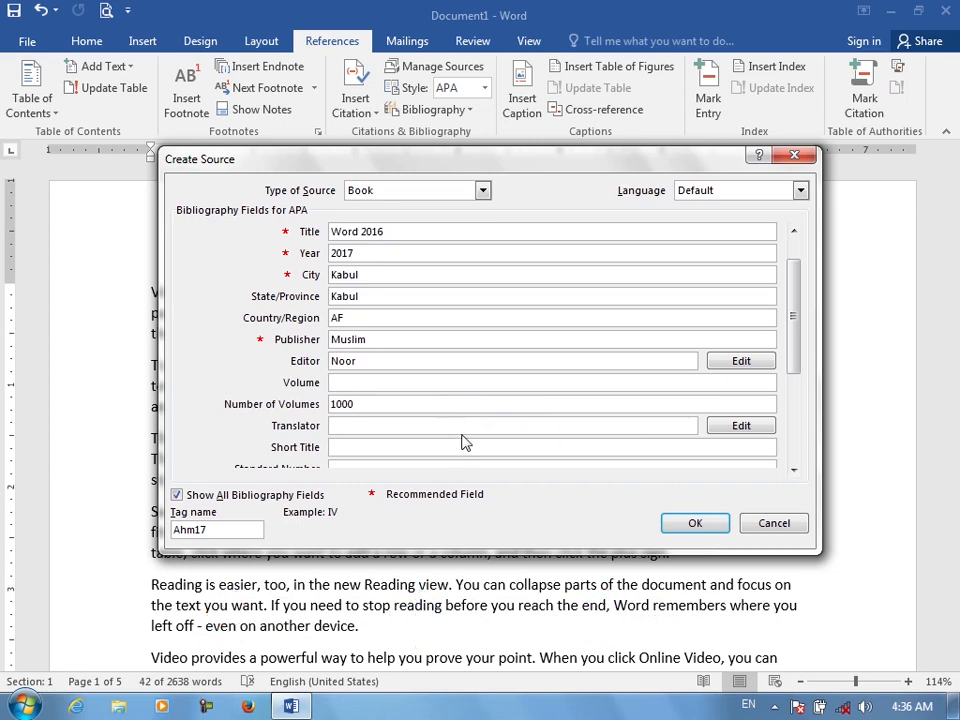
click(465, 428)
Enter 000999 as the standard number, 290 pages and edition 4
drag(793, 313, 789, 386)
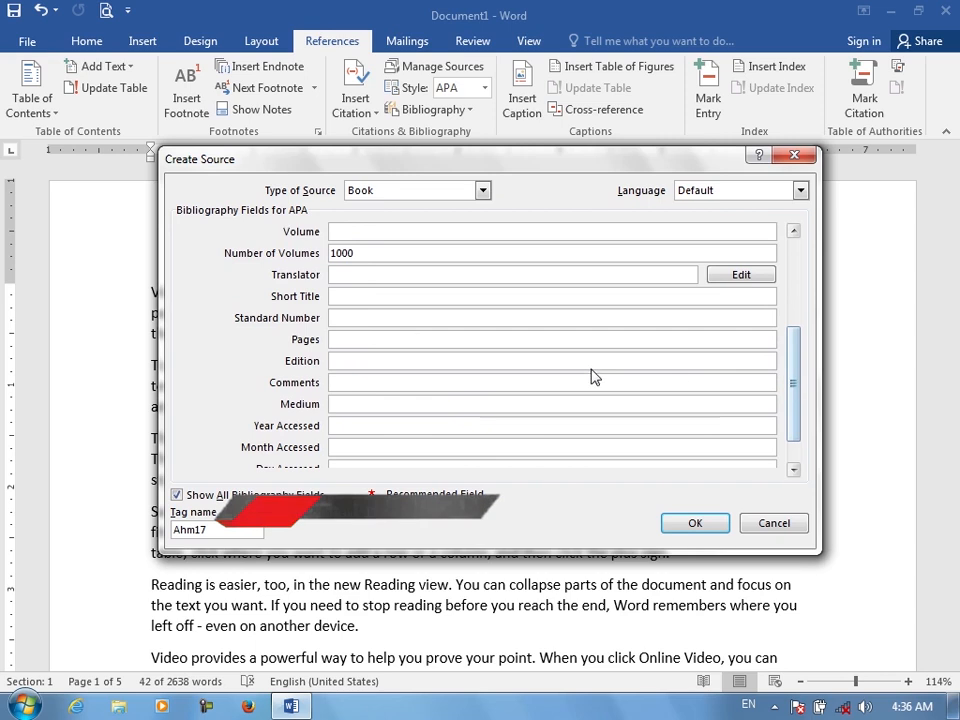
click(382, 318)
text(000999)
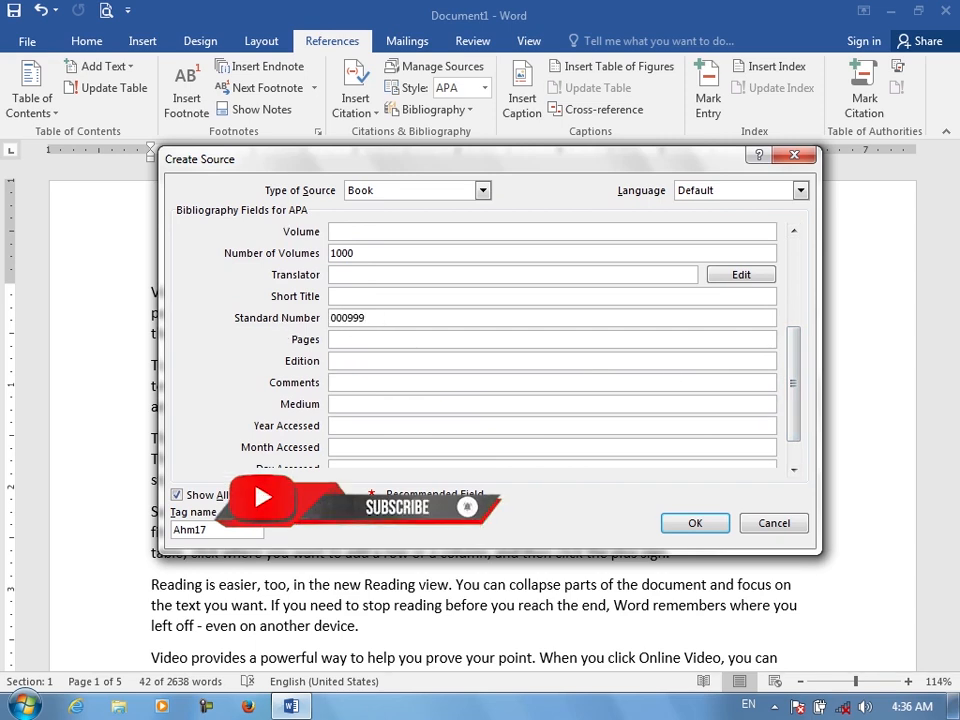
click(387, 338)
text(290)
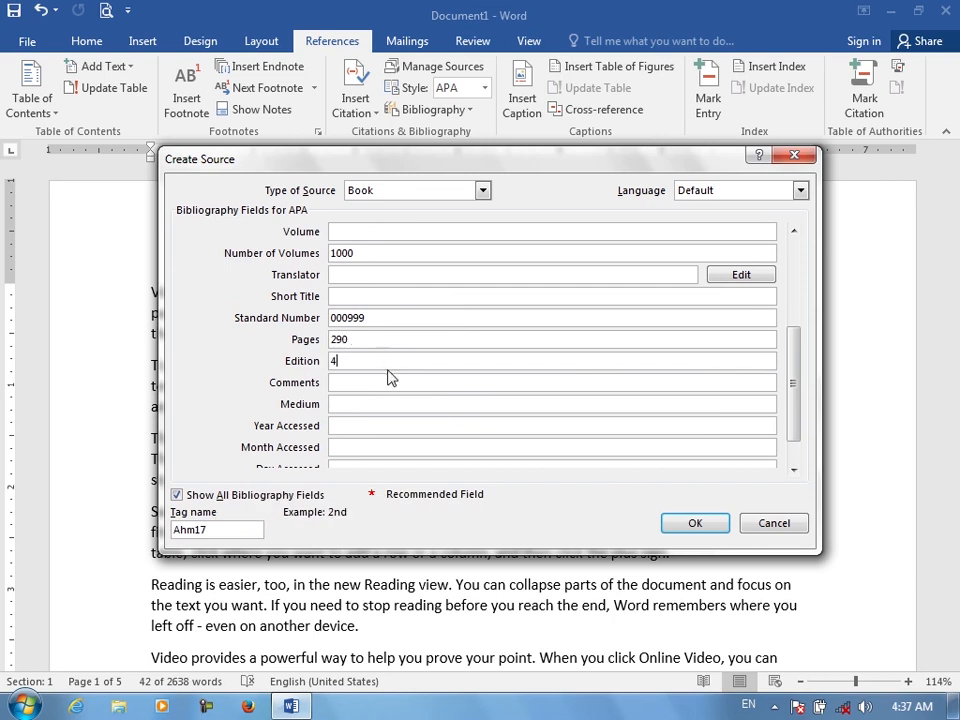
Save the new Book source, inserting its citation in place of the selected third paragraph
click(388, 382)
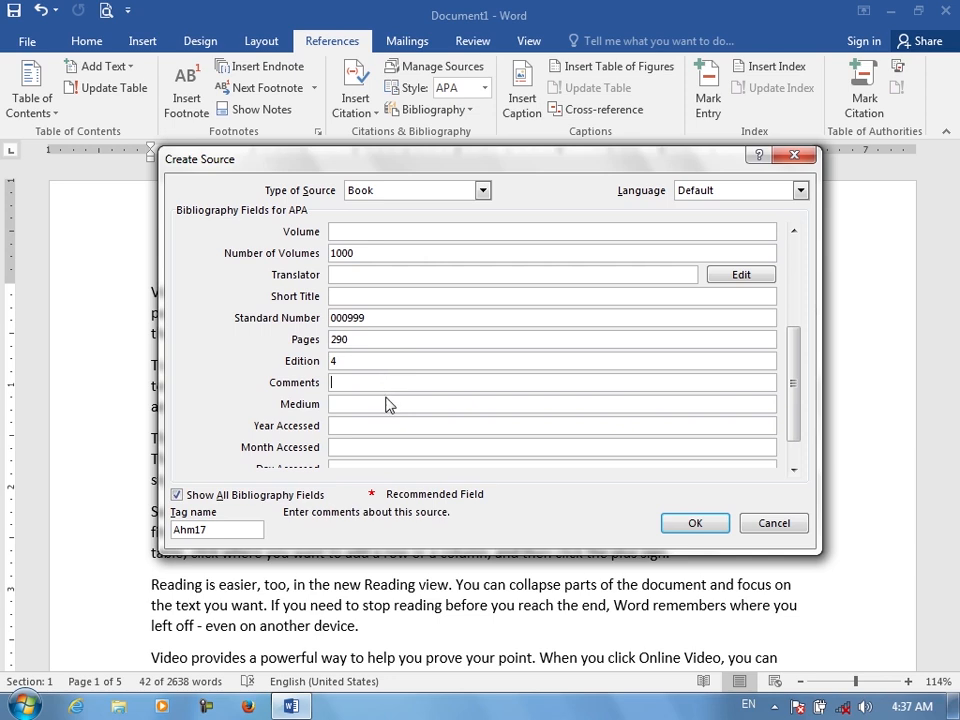
click(389, 404)
click(376, 424)
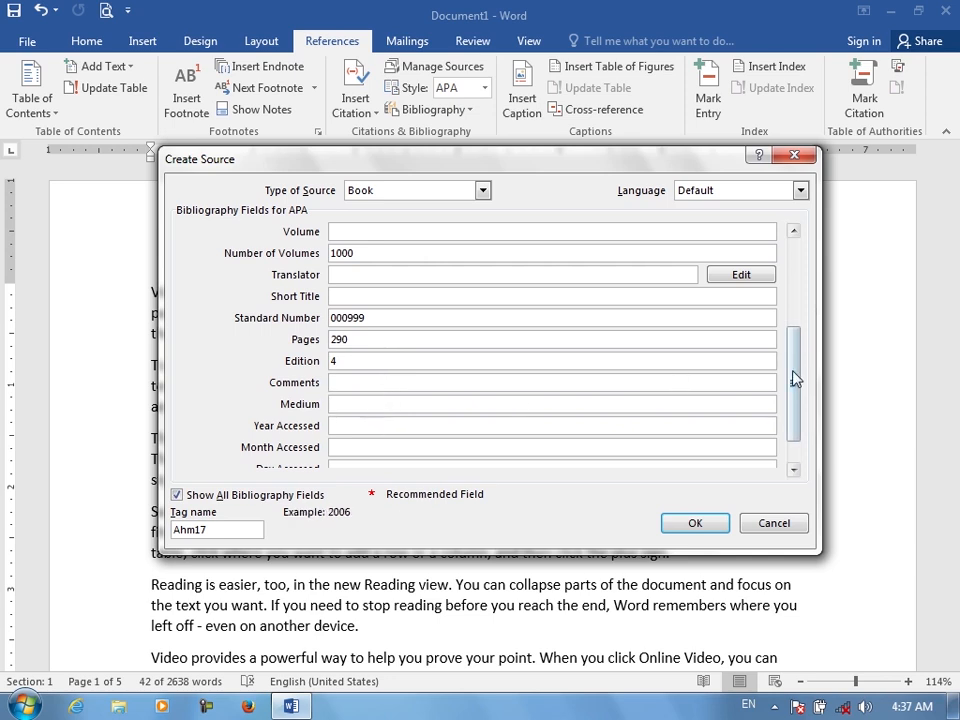
drag(792, 372, 797, 412)
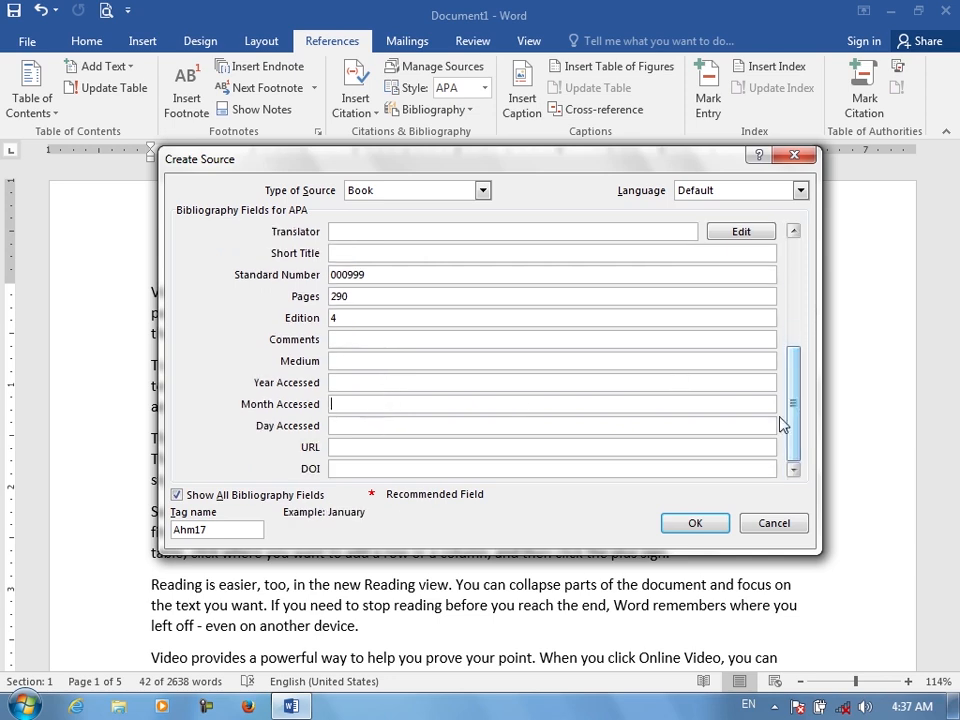
click(364, 449)
click(370, 470)
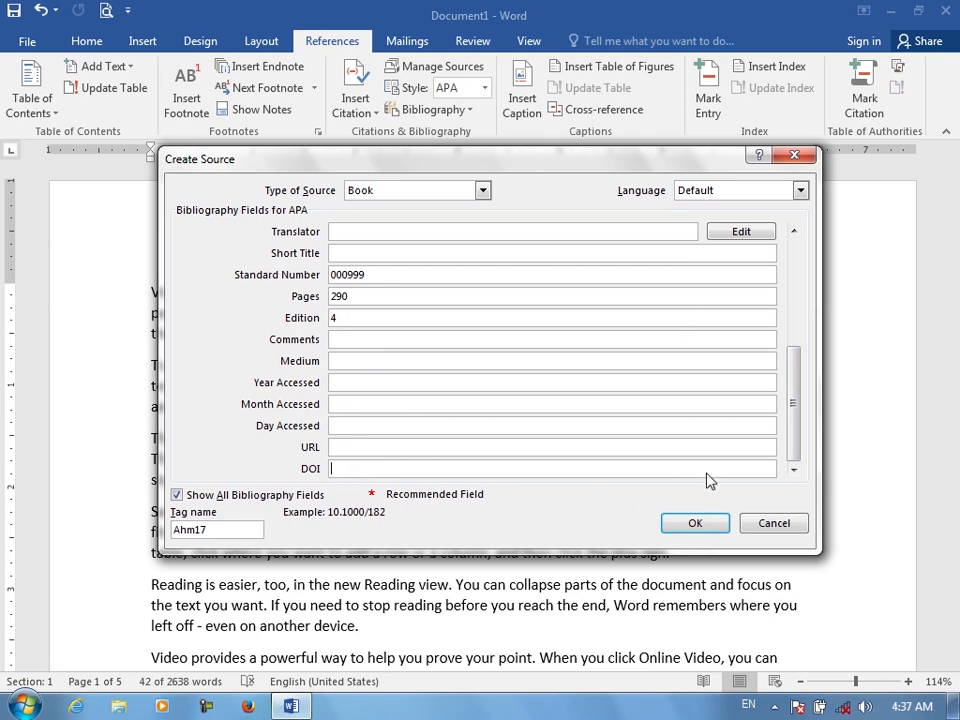
click(711, 521)
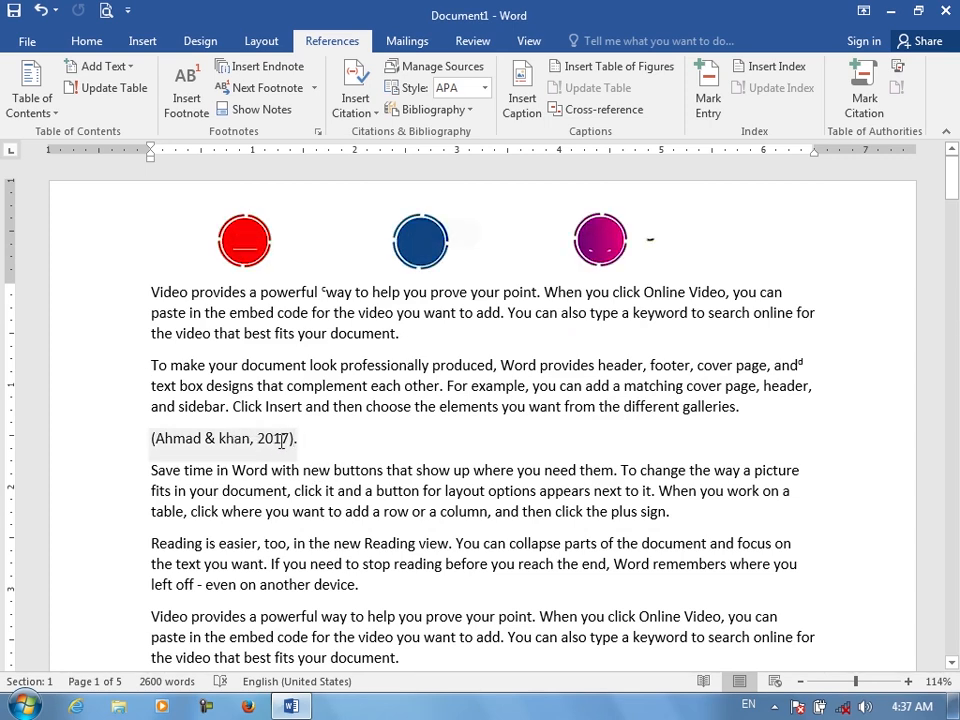
Examine the inserted citation and scroll through the document to its end
triple_click(187, 438)
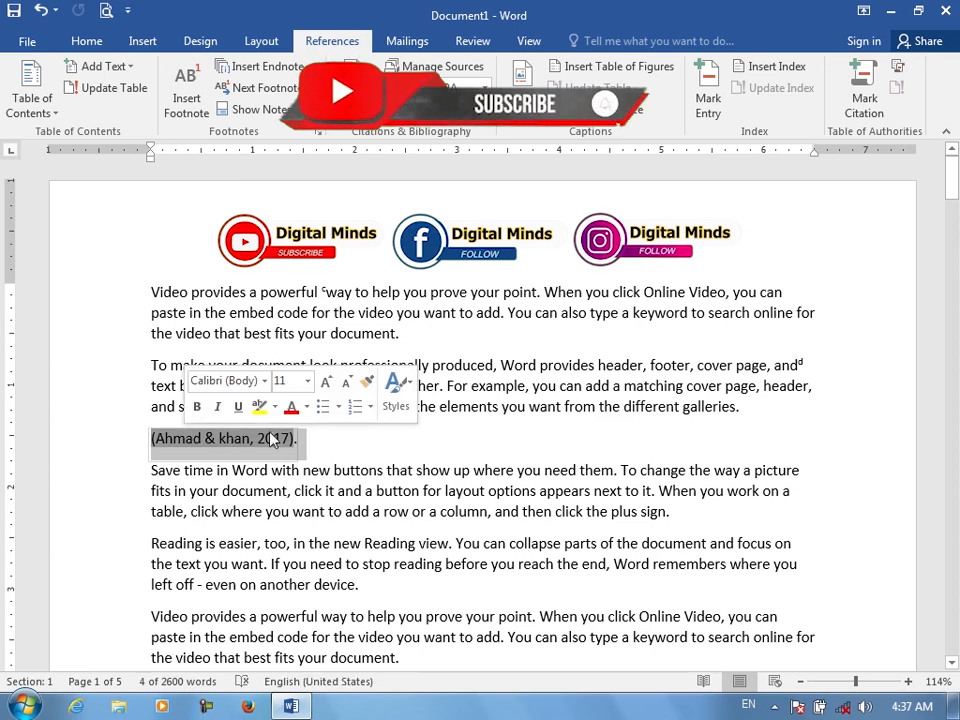
click(315, 438)
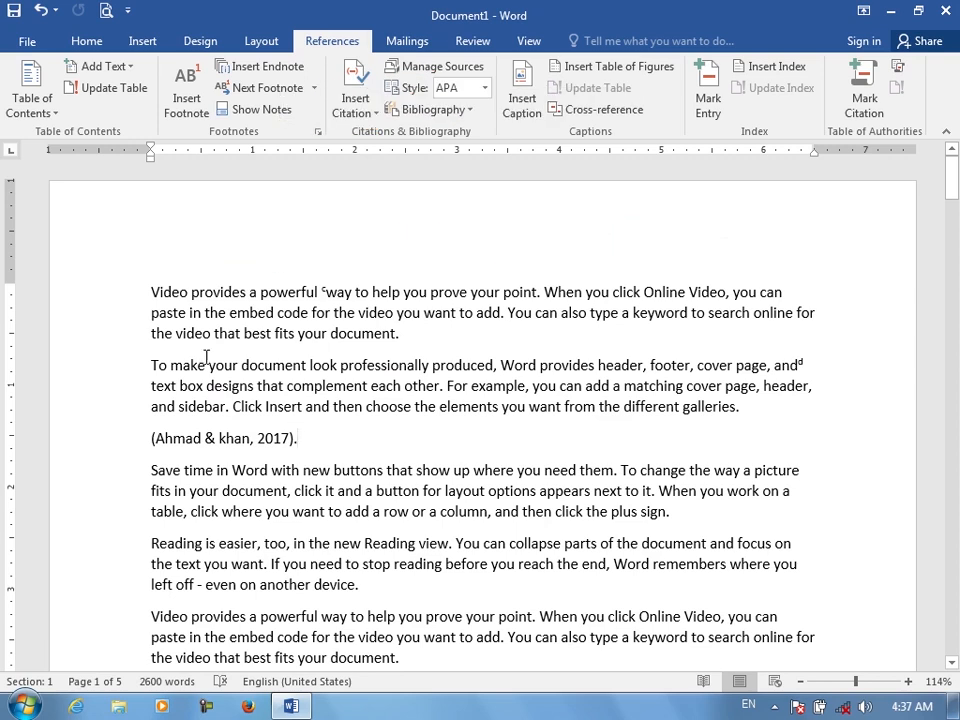
drag(159, 366, 241, 438)
click(241, 438)
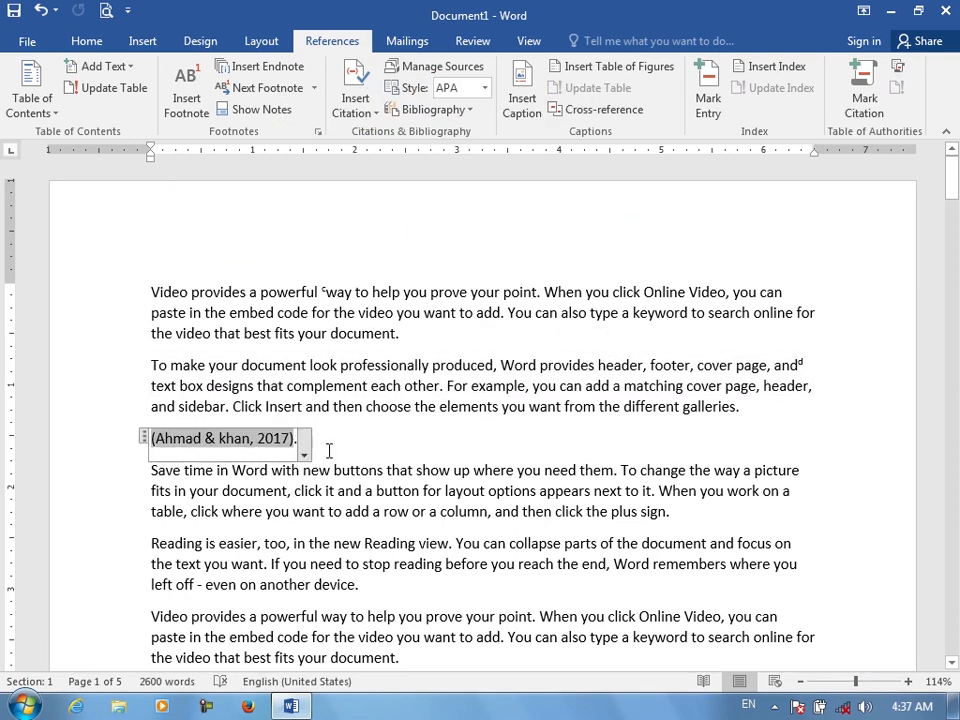
click(297, 439)
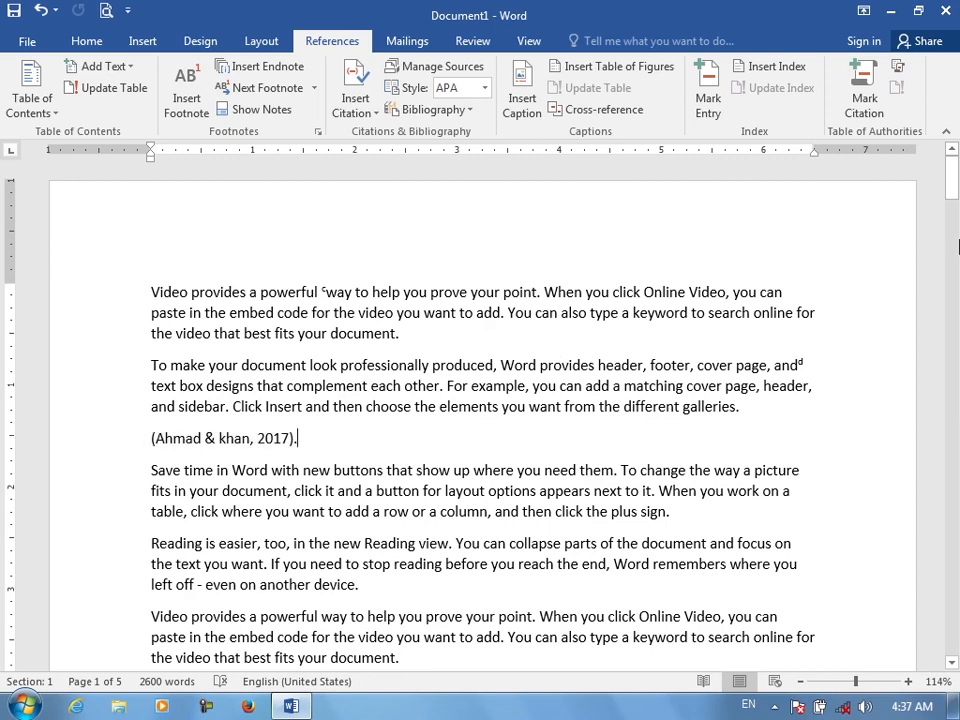
drag(951, 185, 945, 683)
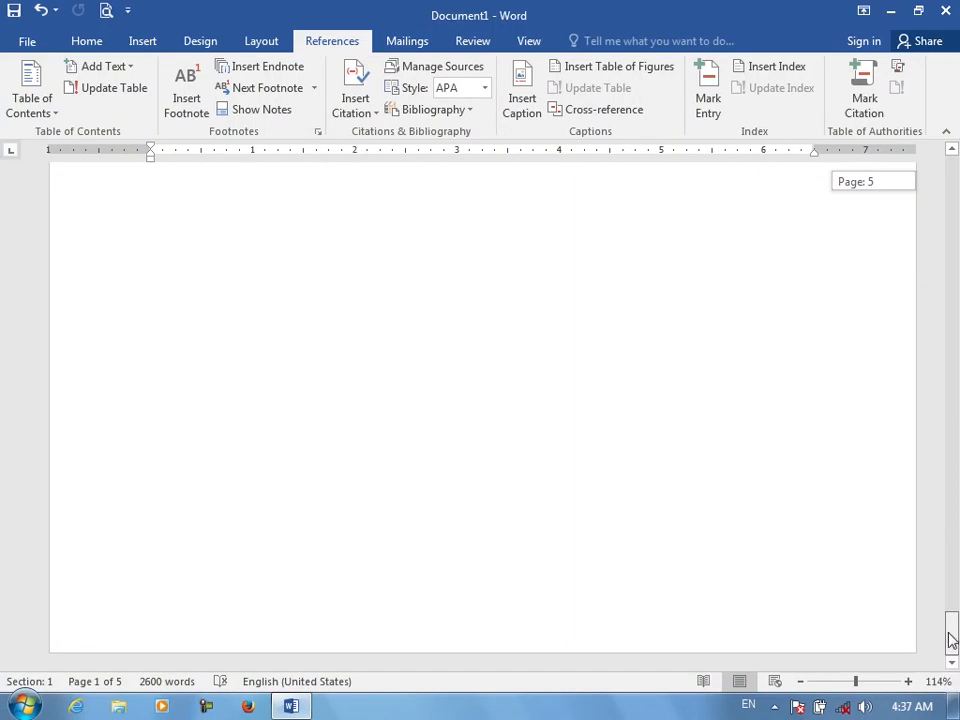
Insert a page break after the document's last paragraph to start a new page
drag(951, 640, 949, 546)
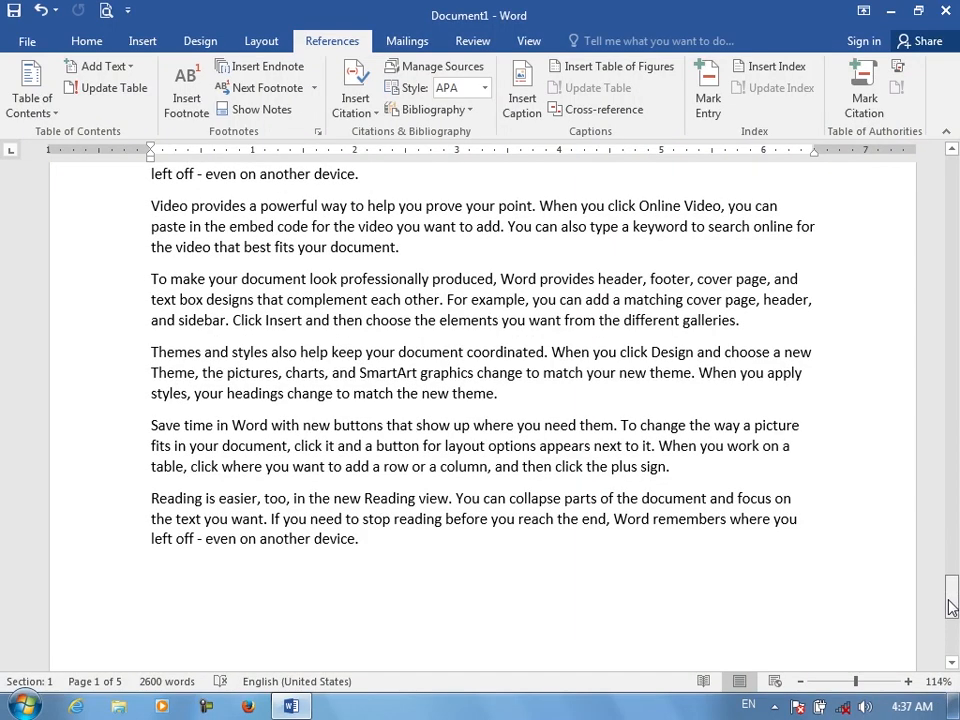
click(528, 572)
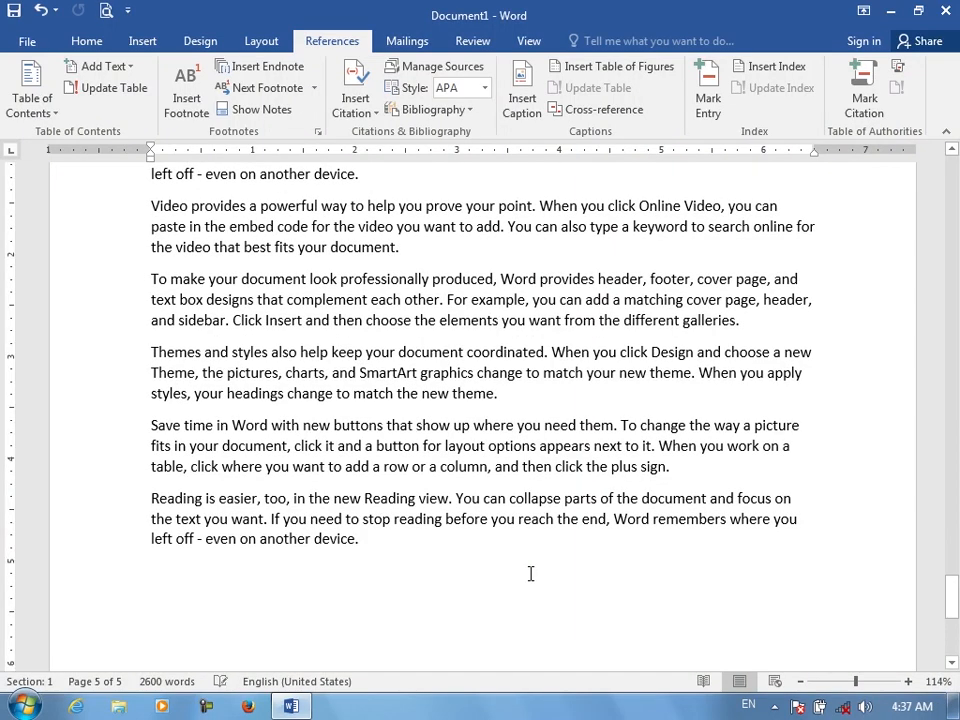
key(ctrl+Return)
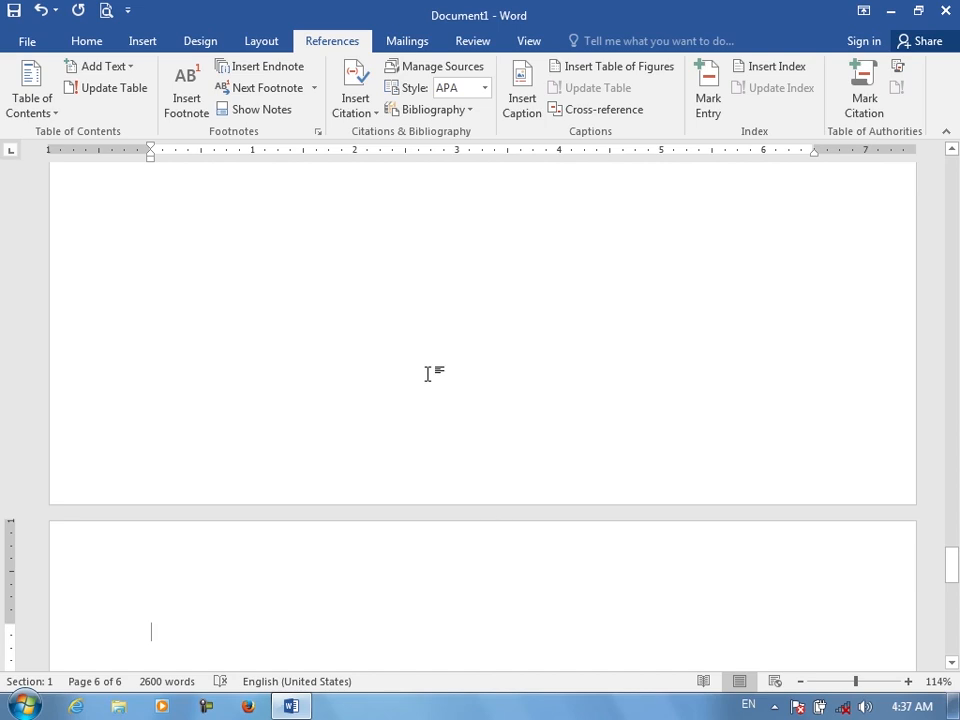
Insert a built-in References bibliography on the new last page
click(470, 111)
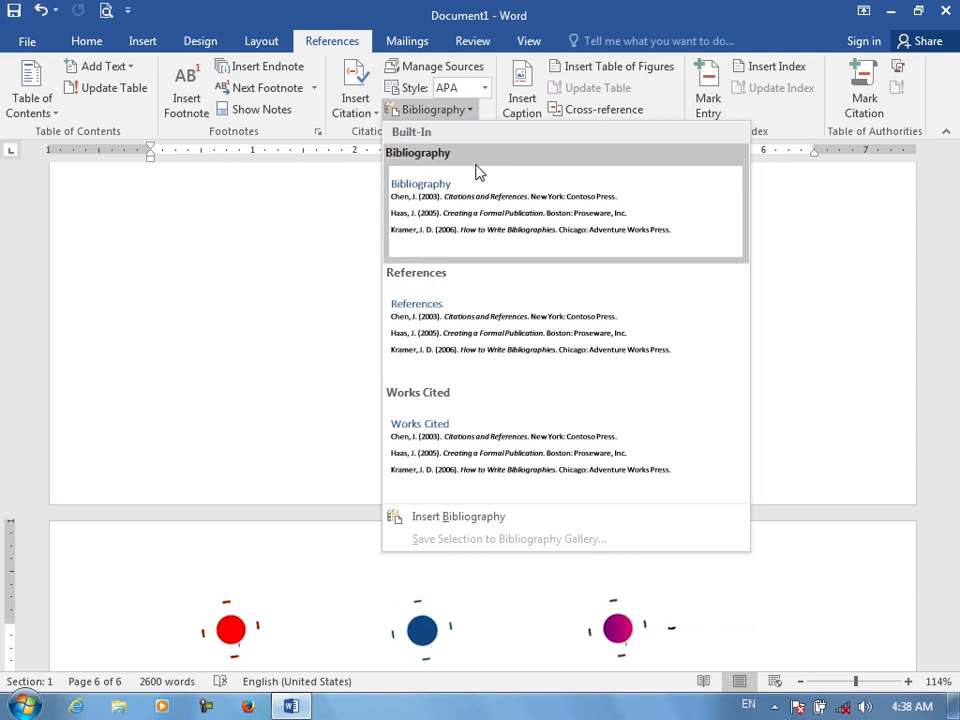
click(478, 322)
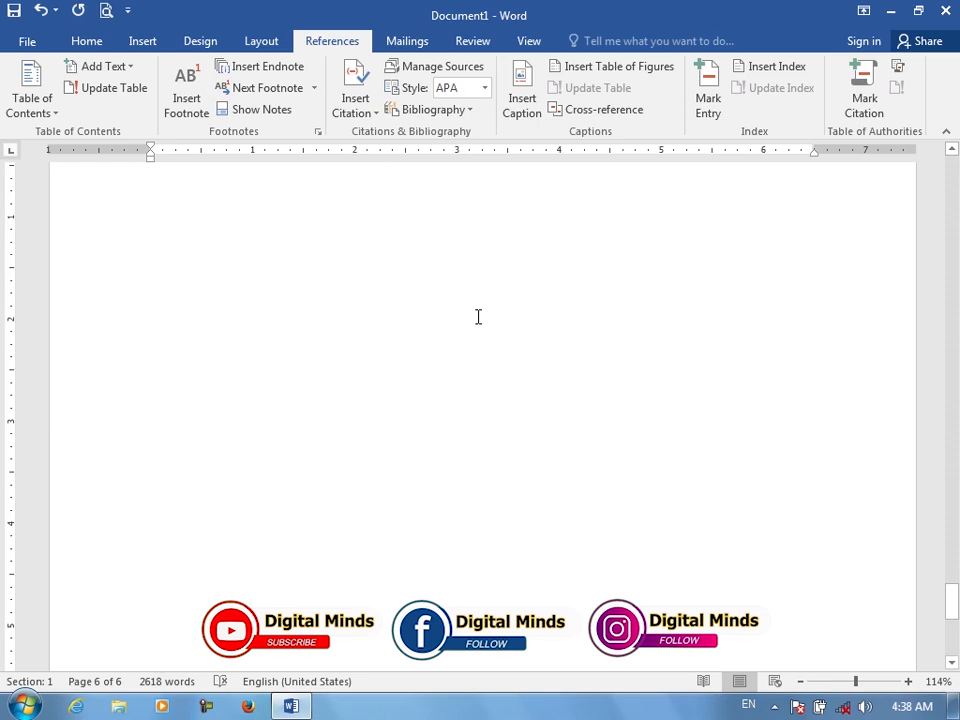
mouse_move(949, 572)
mouse_down()
mouse_move(951, 564)
mouse_move(955, 574)
mouse_up()
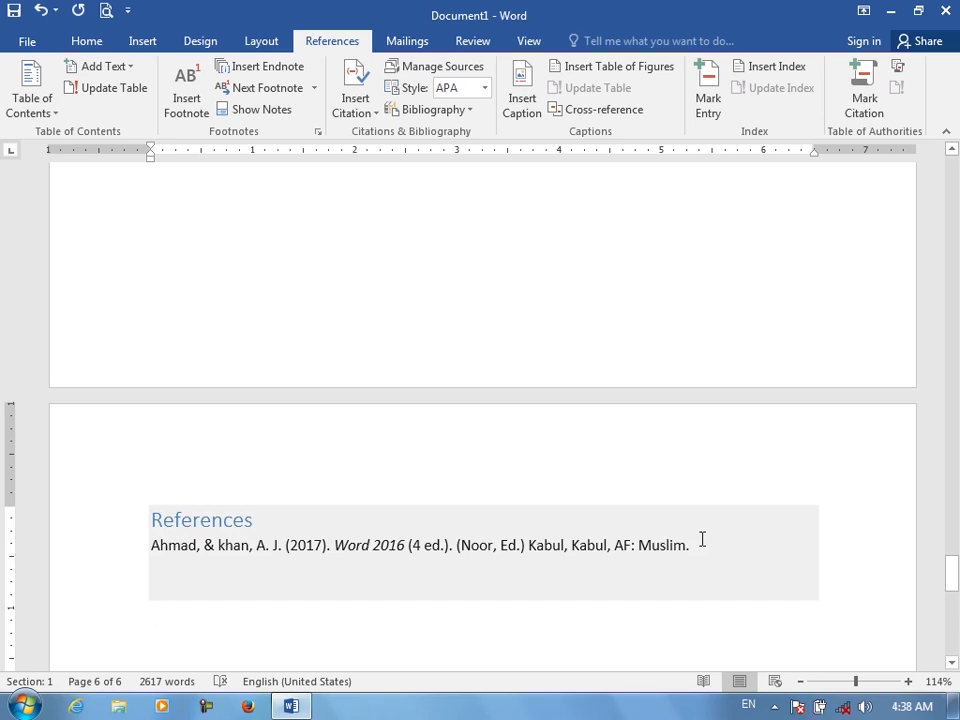
drag(952, 572, 956, 175)
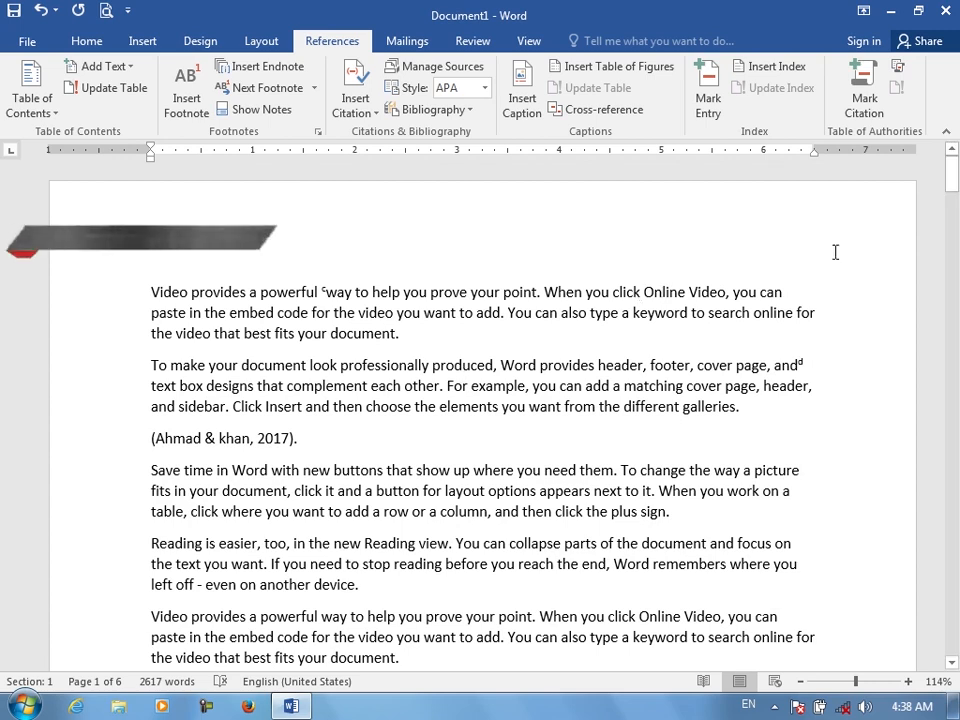
drag(955, 172, 922, 705)
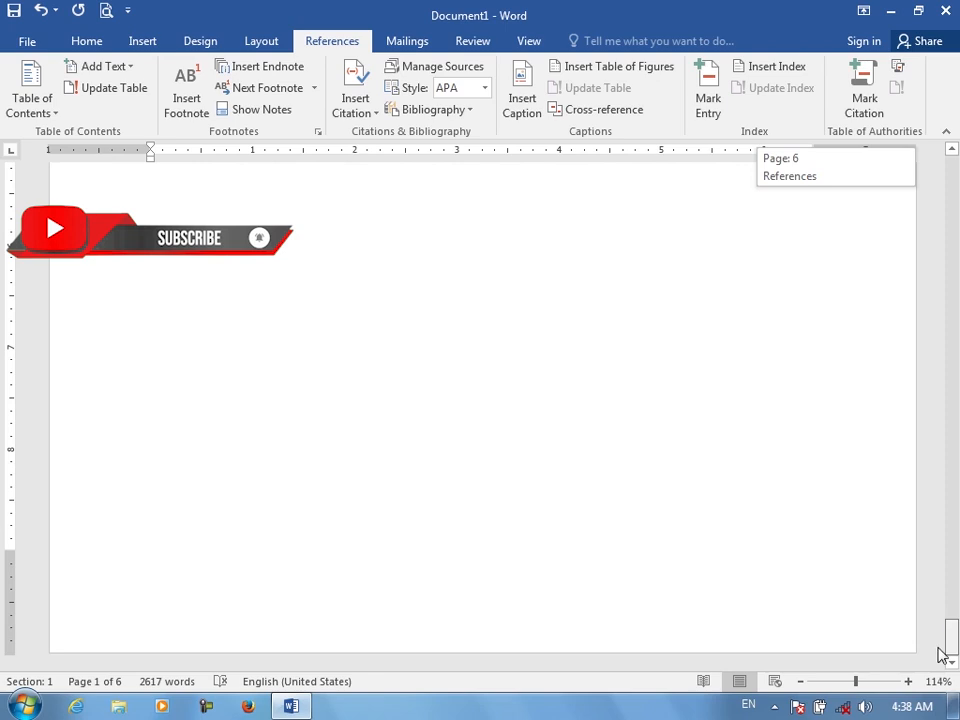
drag(950, 640, 951, 574)
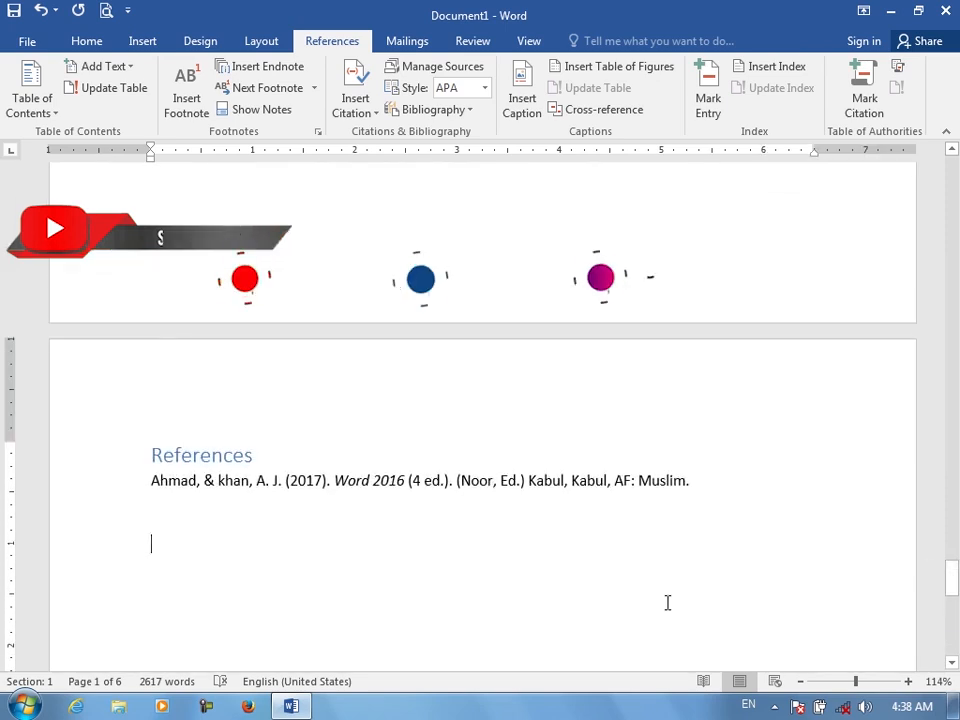
Select and delete the inserted References bibliography
click(148, 479)
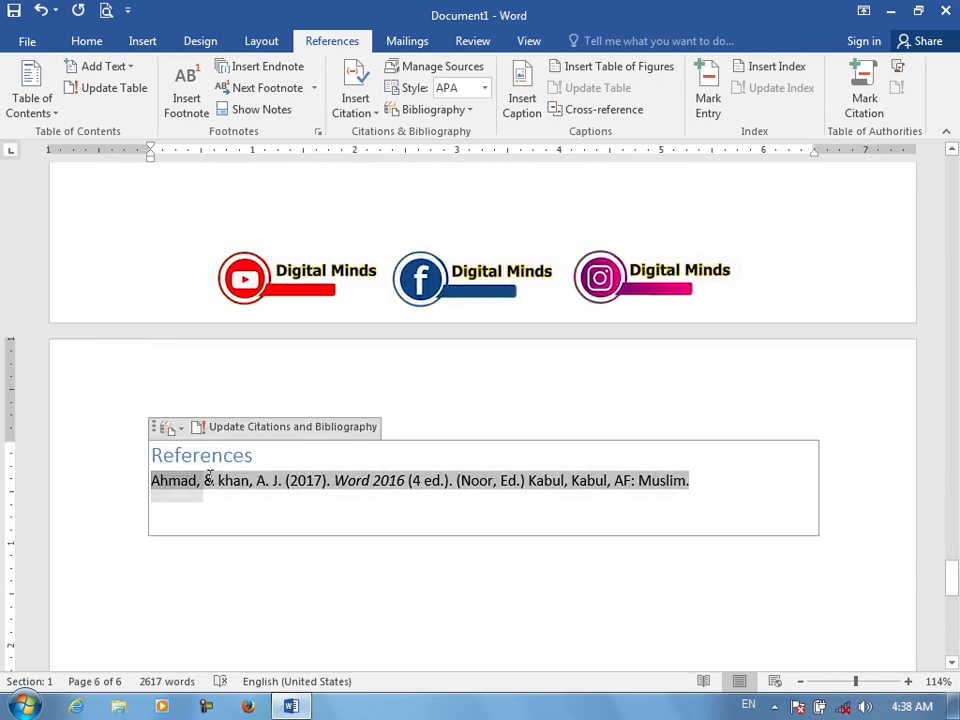
triple_click(493, 464)
key(BackSpace)
key(BackSpace)
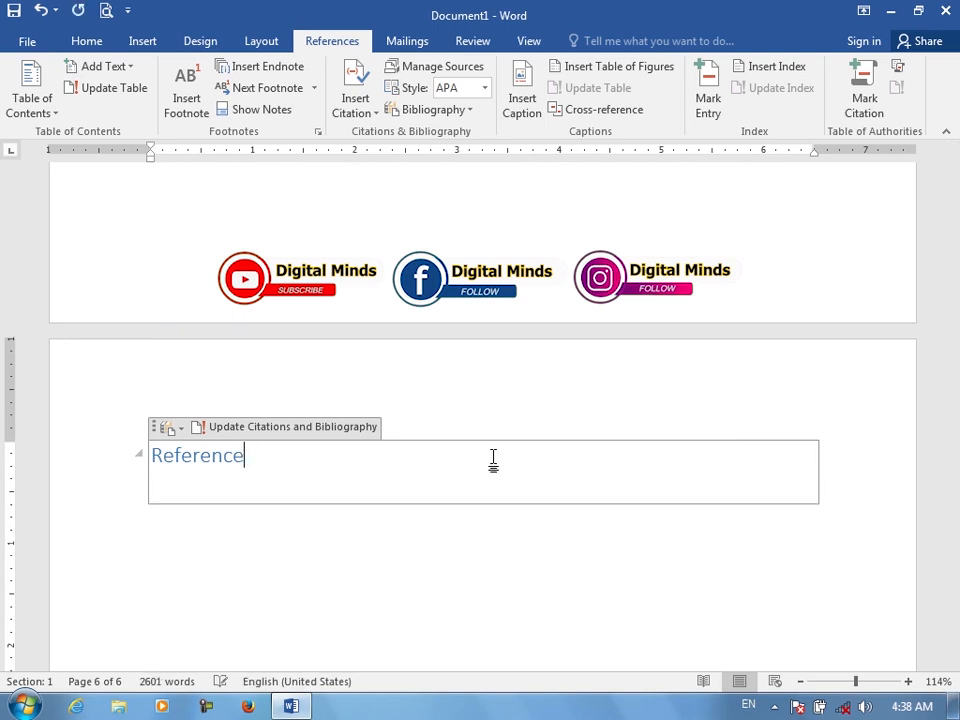
key(BackSpace)
key(BackSpace)
key(BackSpace)
key(BackSpace)
key(BackSpace)
key(BackSpace)
key(BackSpace)
key(BackSpace)
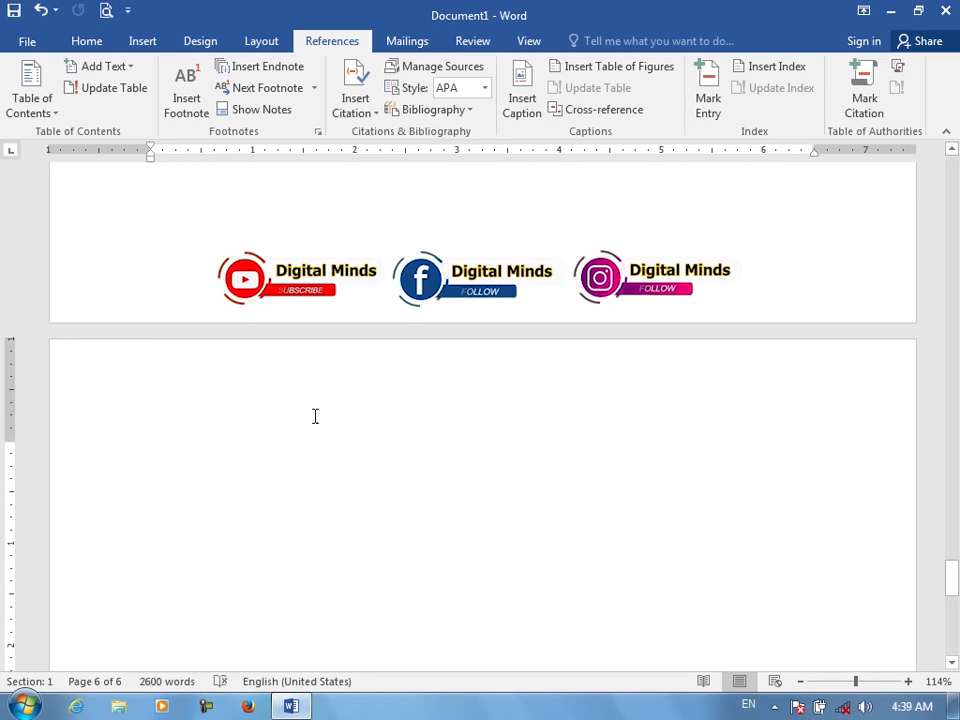
Insert the built-in Bibliography list on the last page in its place
click(472, 111)
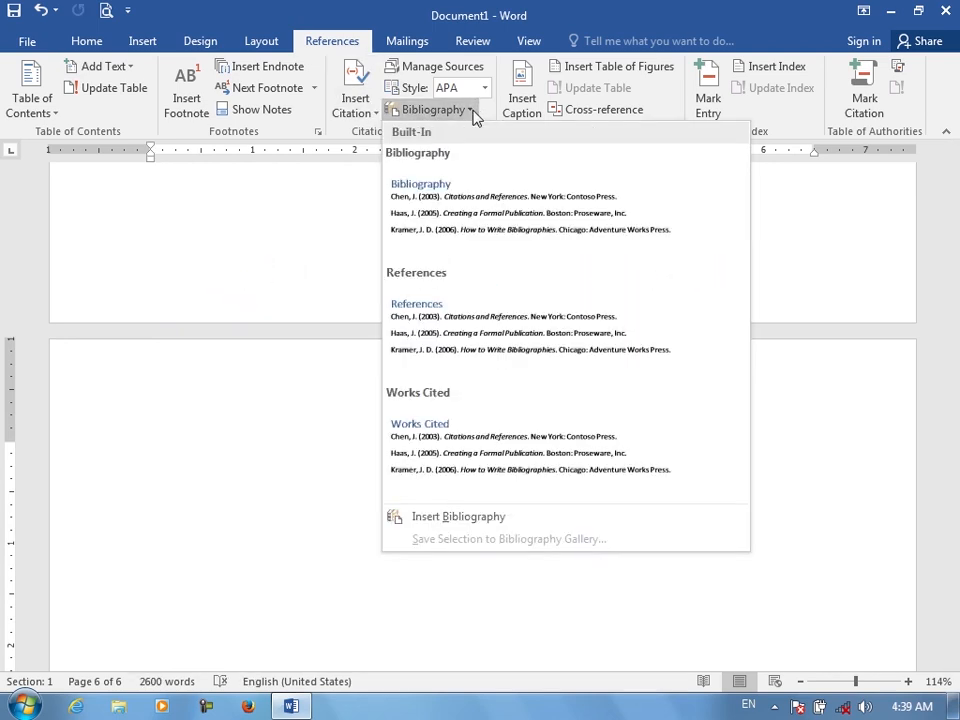
click(465, 249)
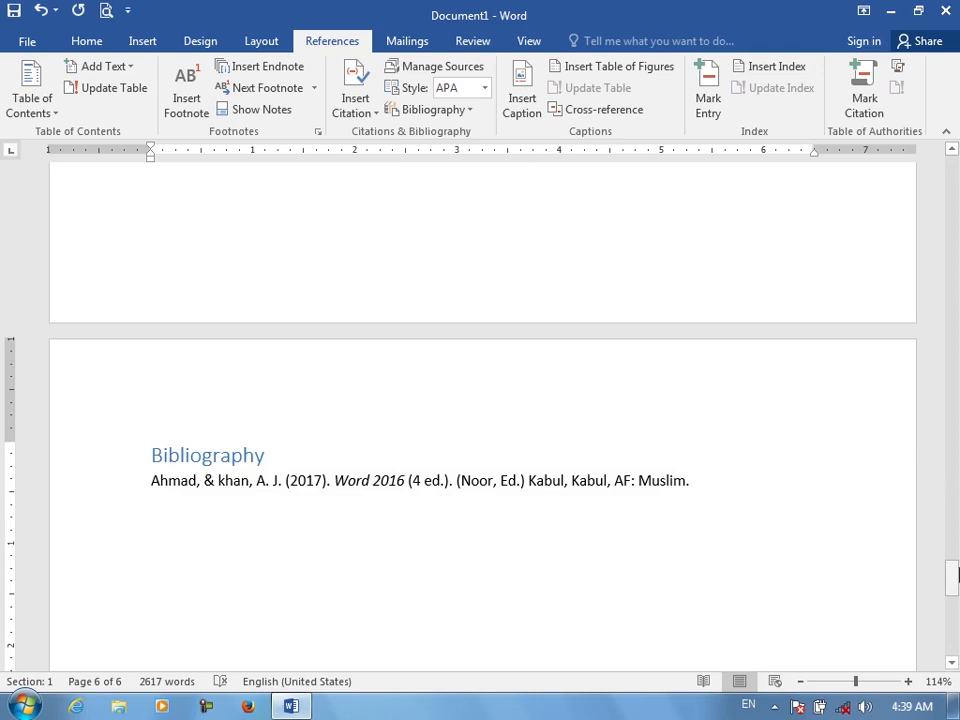
Select the citation in the third paragraph and switch the citation style to Chicago Sixteenth Edition
drag(951, 580, 952, 170)
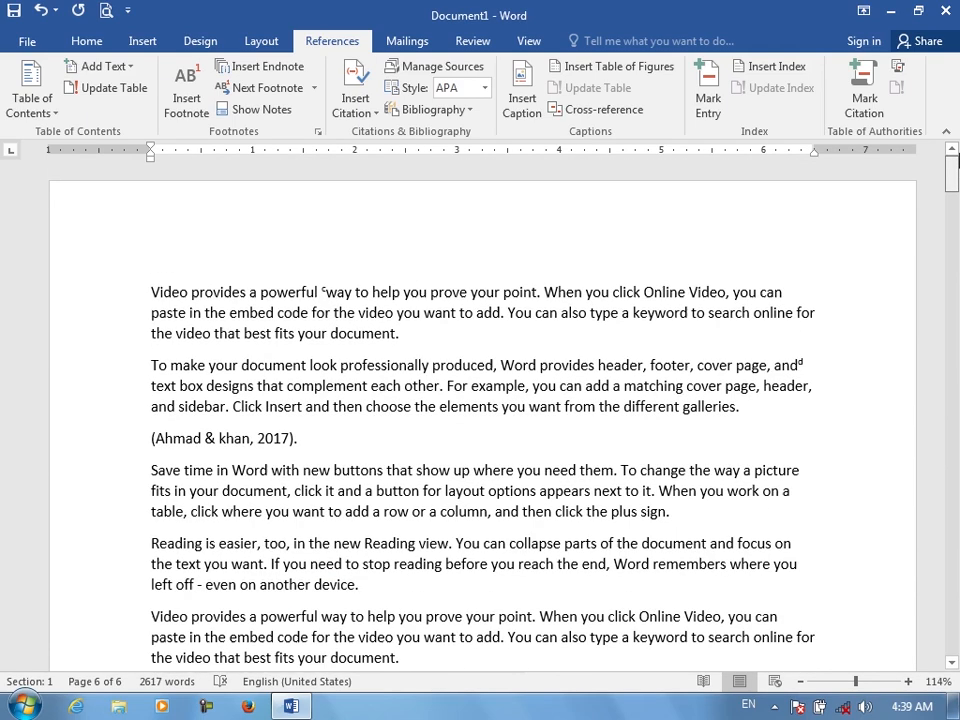
click(285, 438)
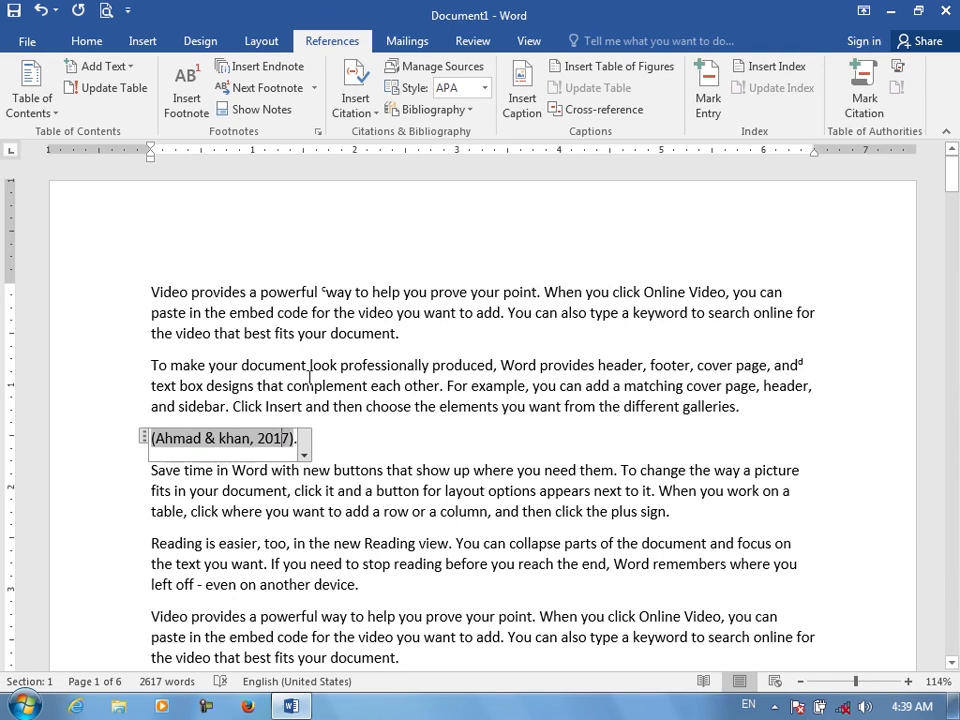
click(486, 88)
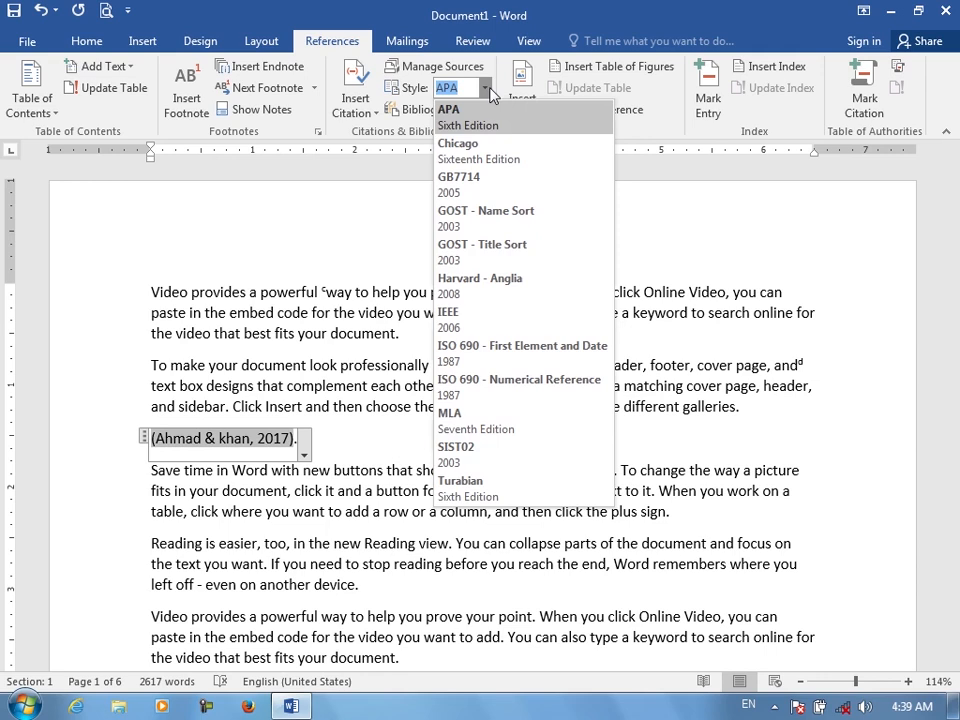
click(487, 160)
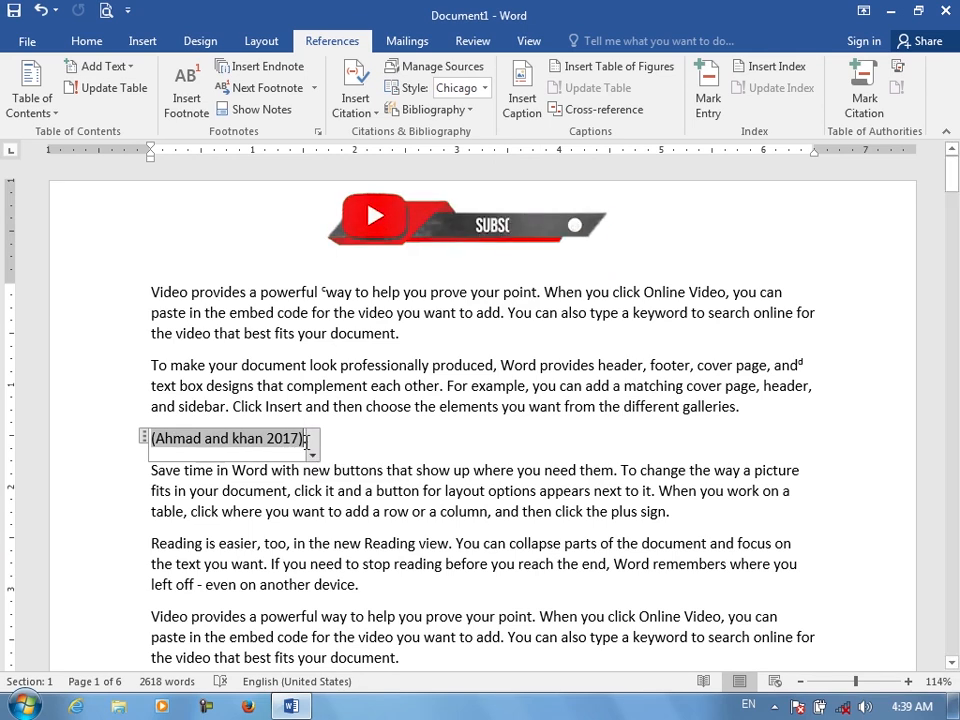
Switch the citation style to GB7714, then to IEEE
click(484, 88)
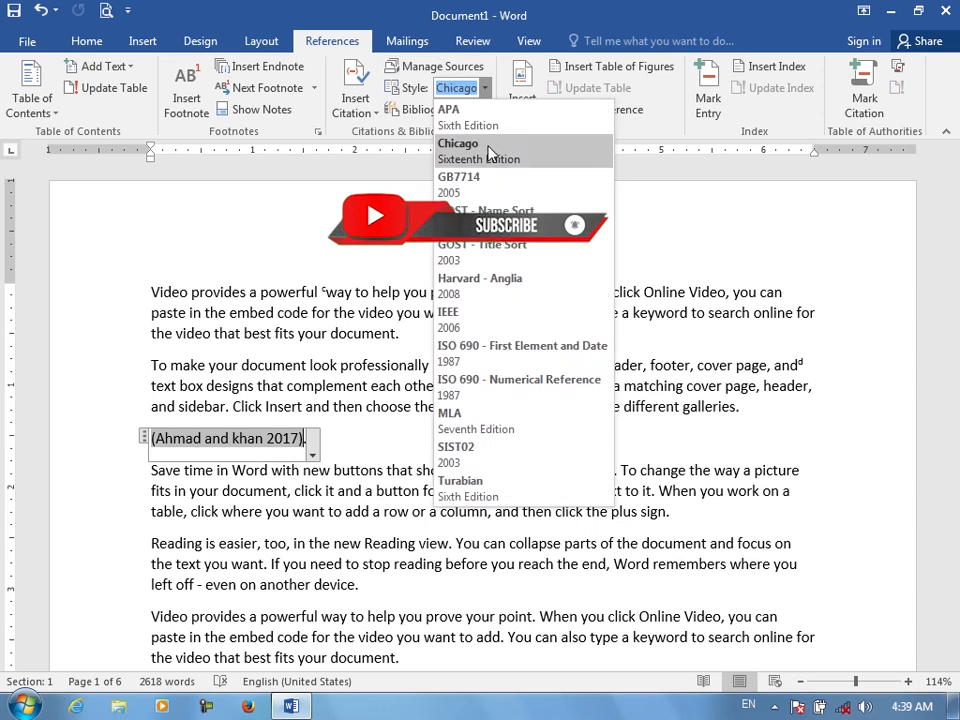
click(487, 177)
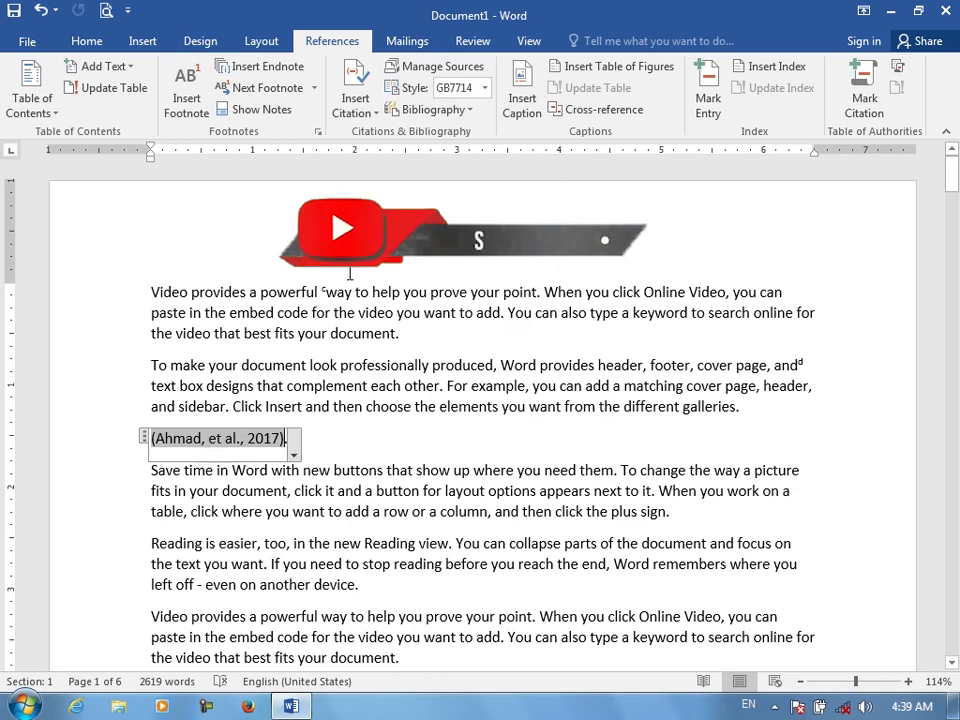
click(486, 89)
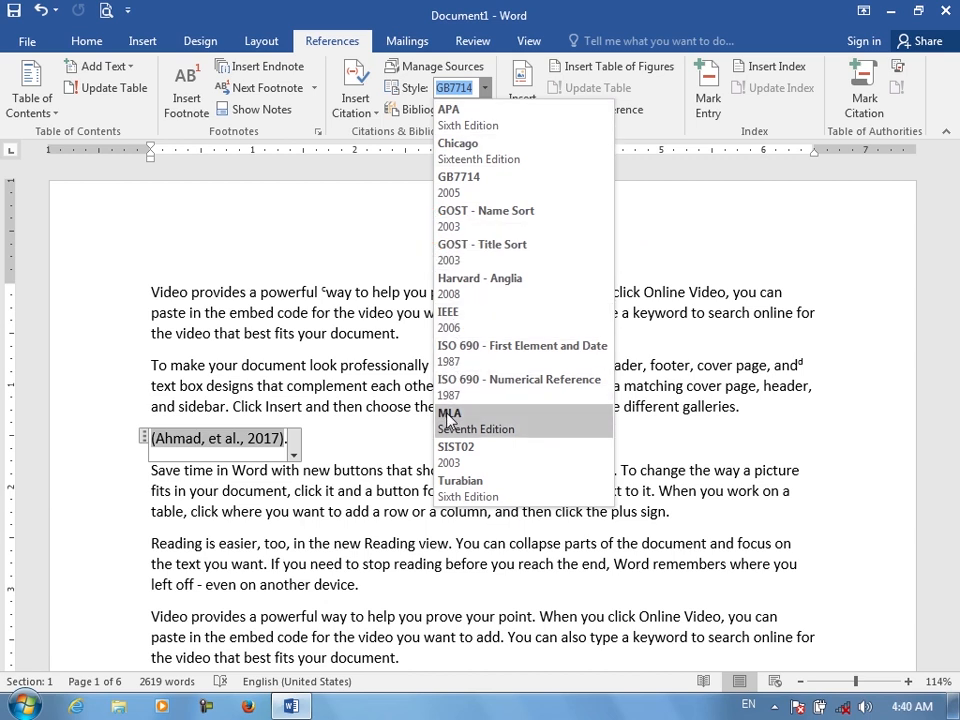
click(459, 315)
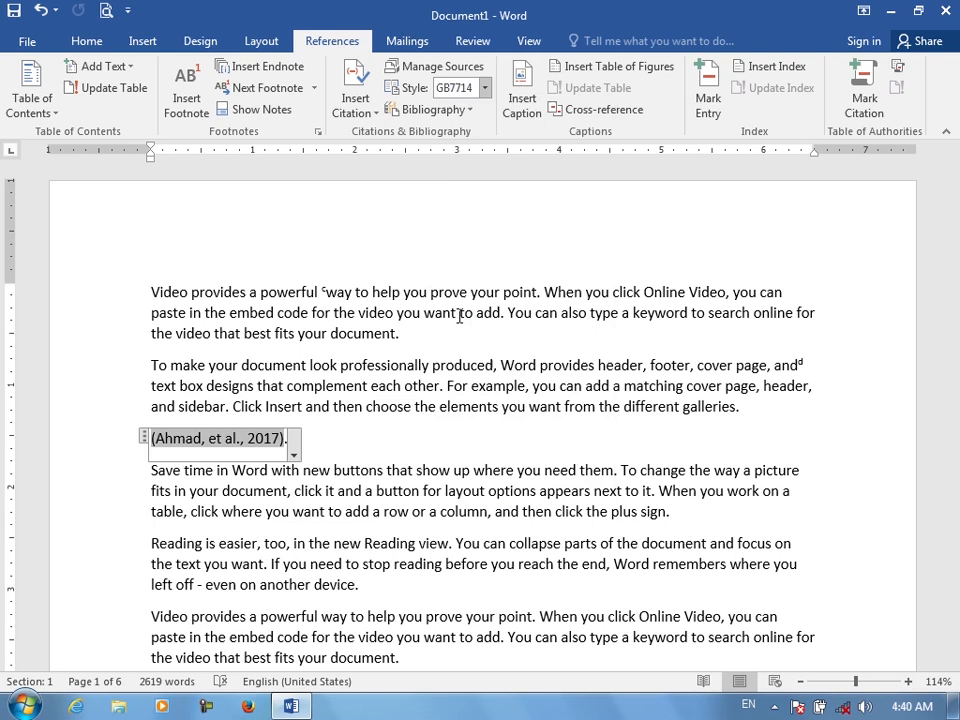
click(286, 433)
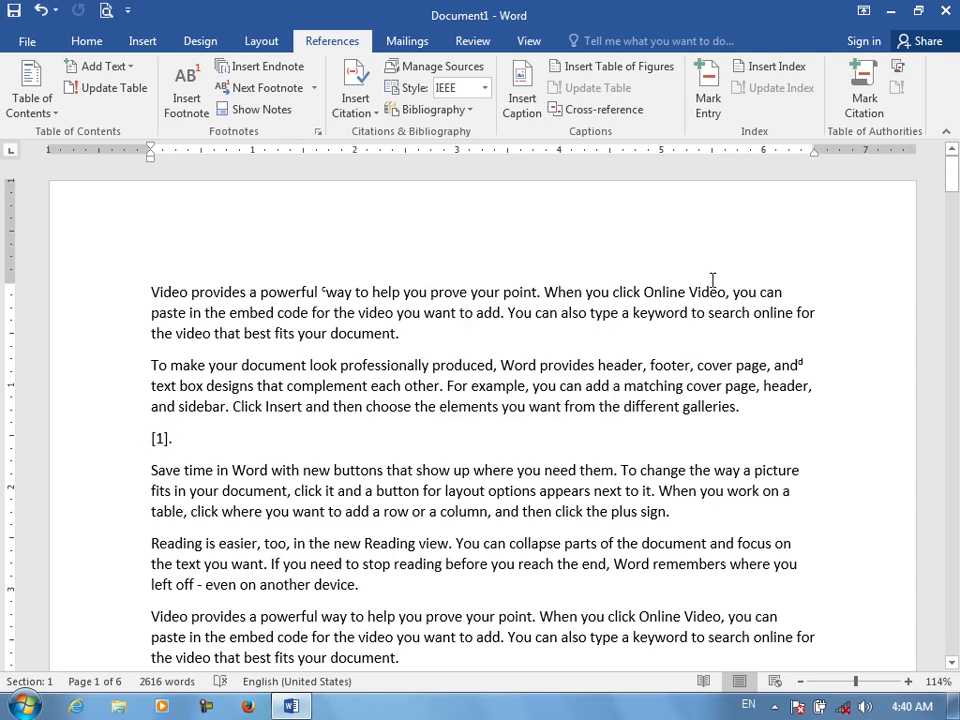
Switch the citation style to MLA, then to Turabian Sixth Edition
click(484, 88)
click(474, 416)
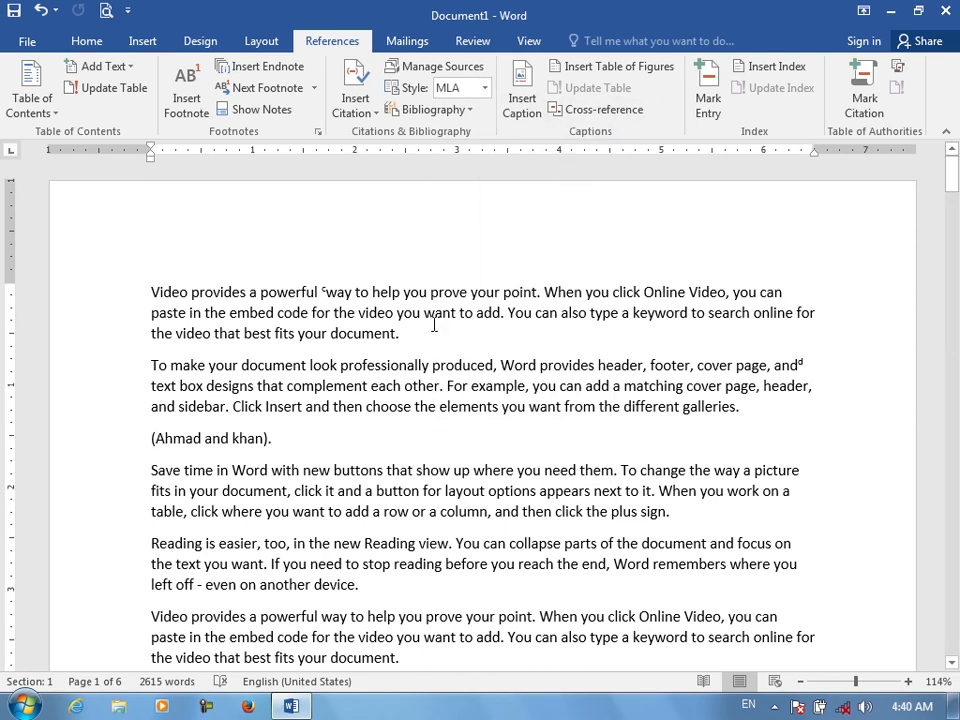
click(484, 88)
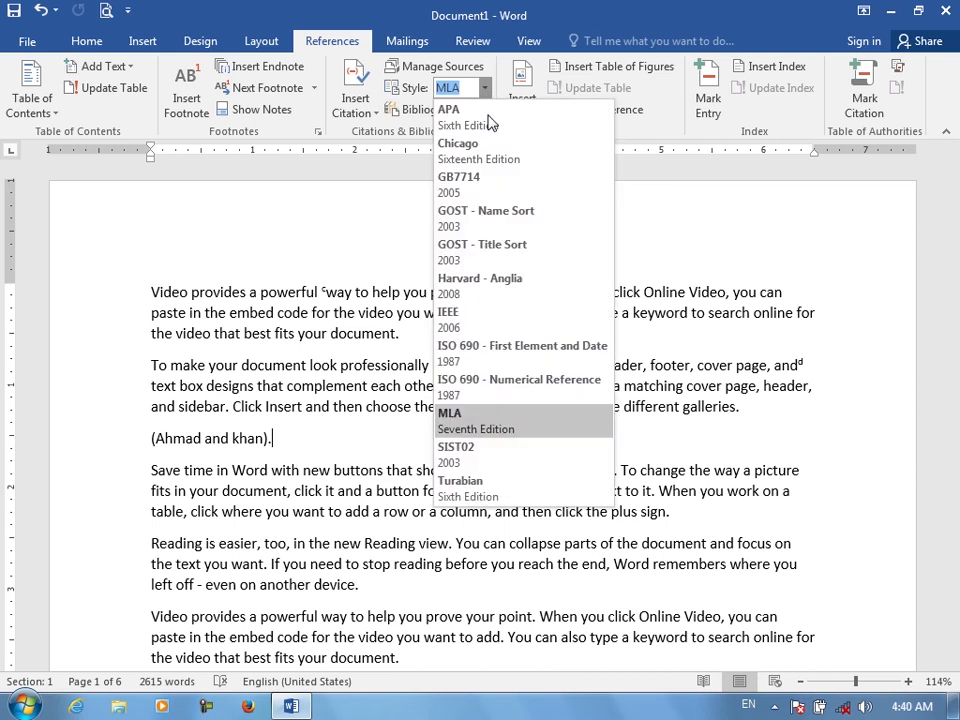
click(471, 480)
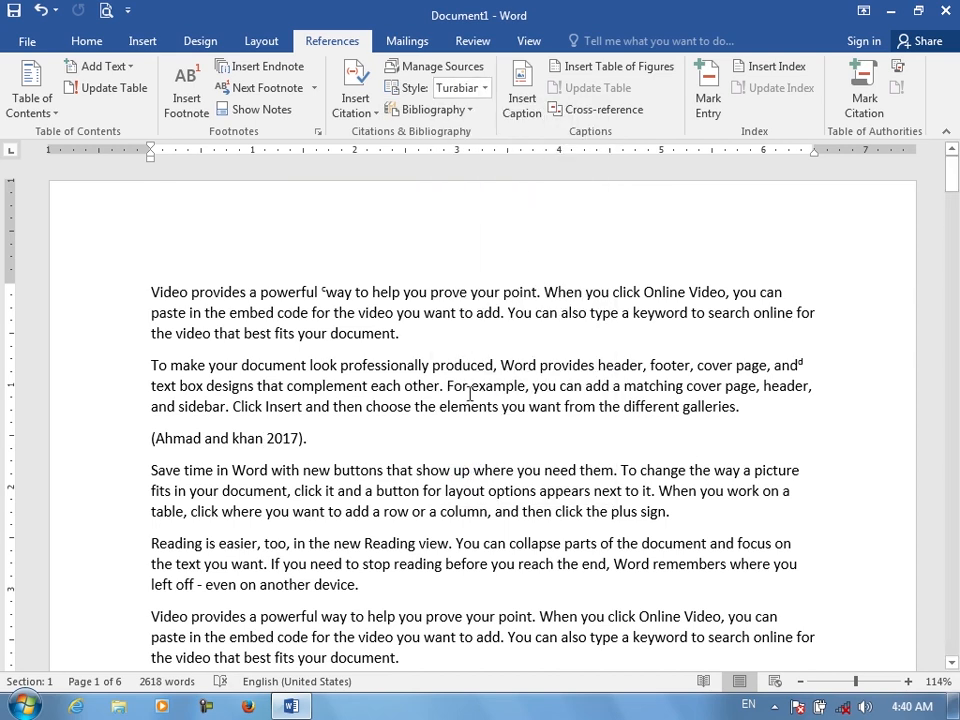
Open Source Manager and review the saved book source in Edit Source before closing both dialogs
click(449, 78)
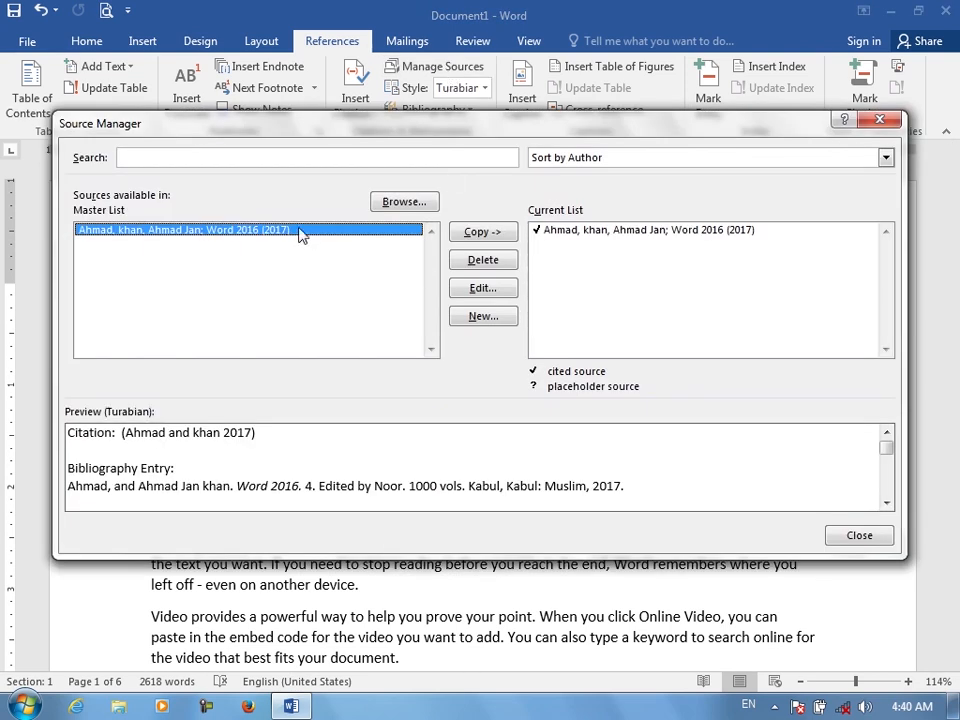
click(468, 291)
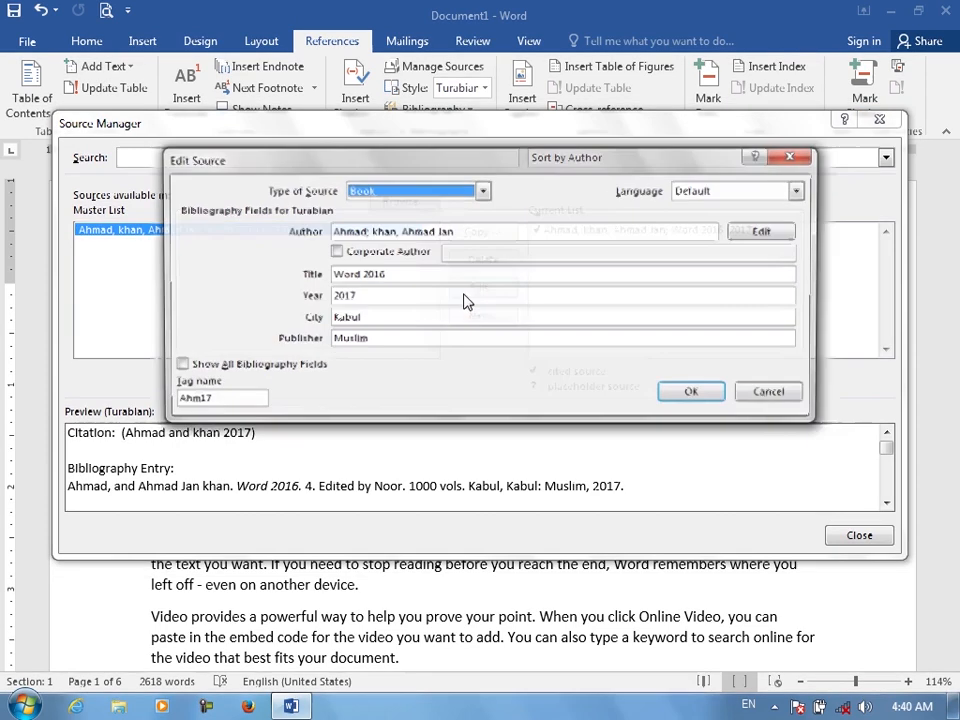
click(812, 157)
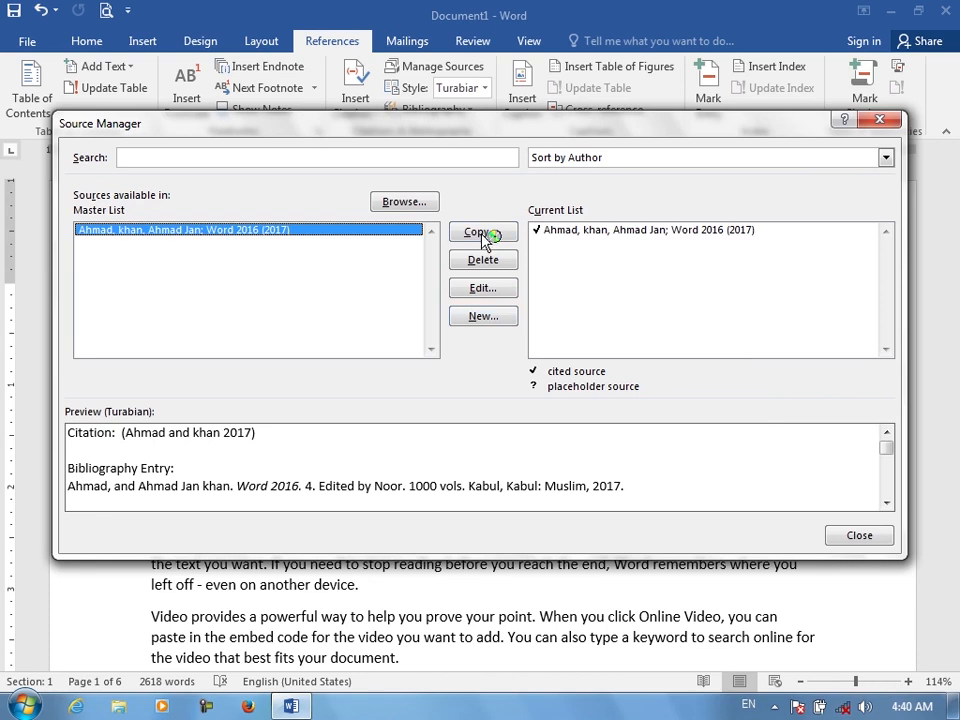
click(490, 235)
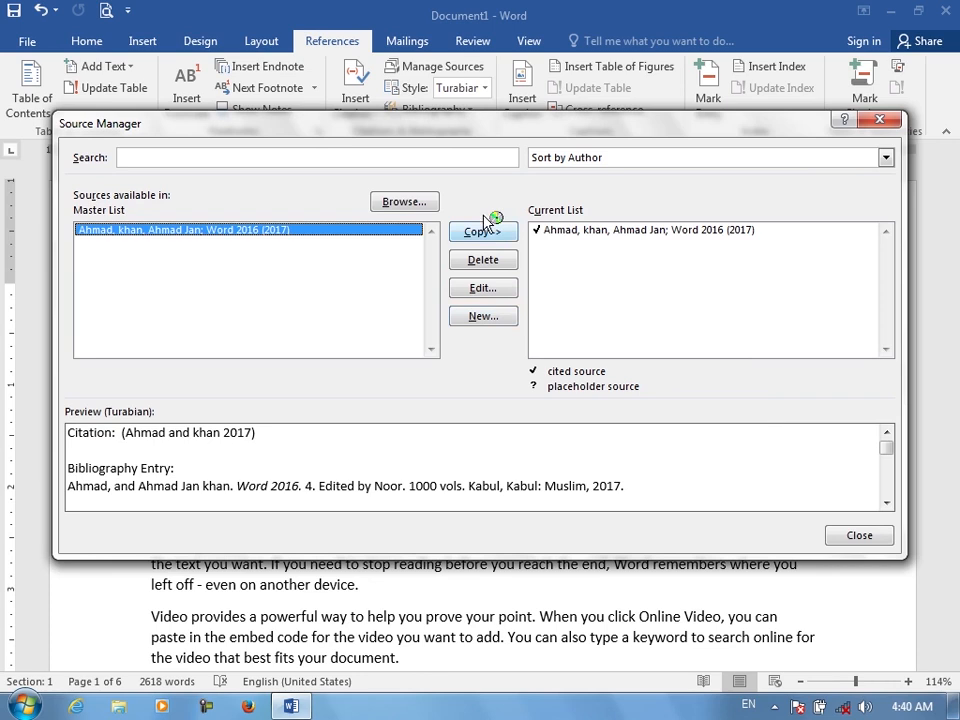
click(897, 120)
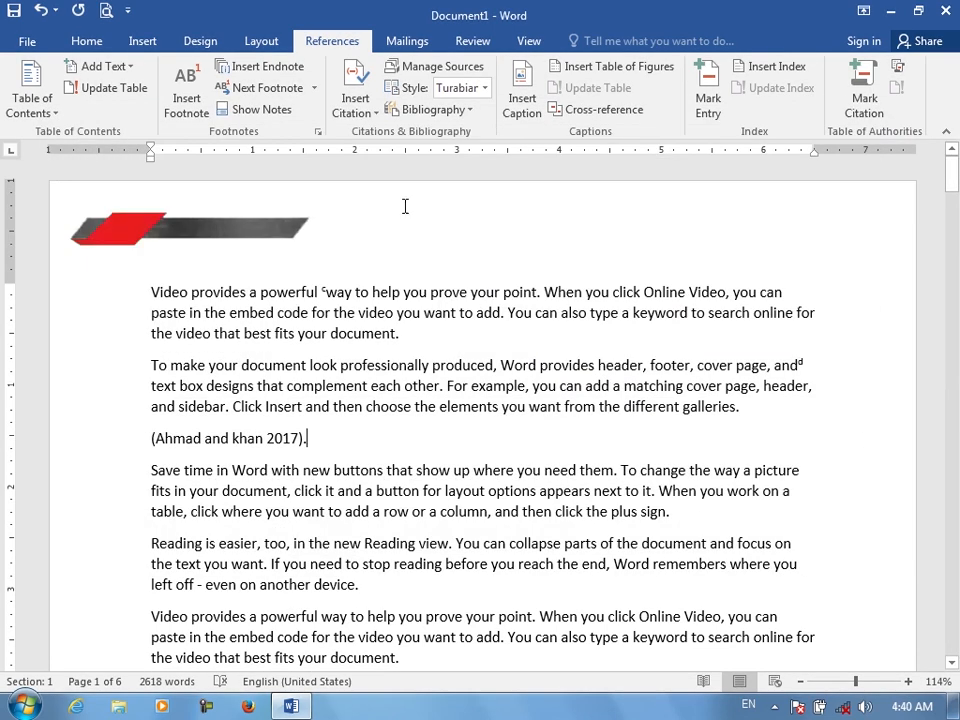
click(525, 379)
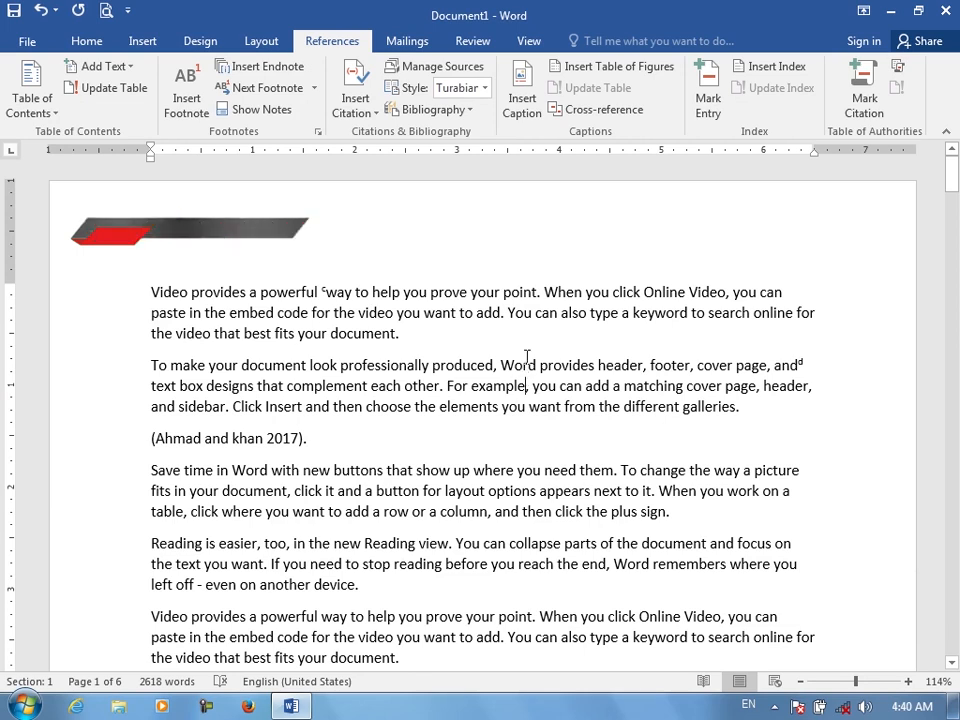